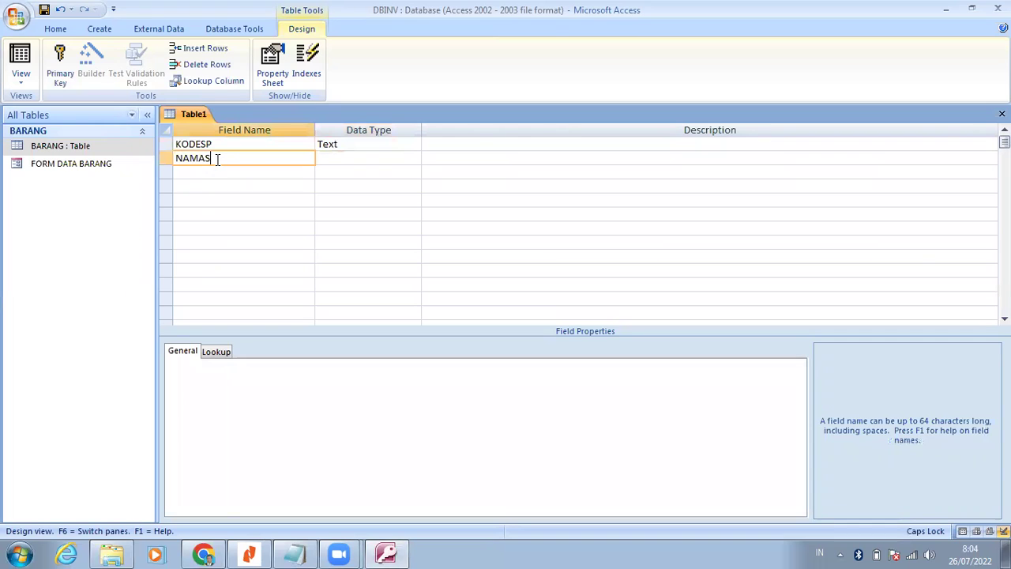
# Complete the NAMASP field as Text with a field size of 25.
pyautogui.press('Tab')
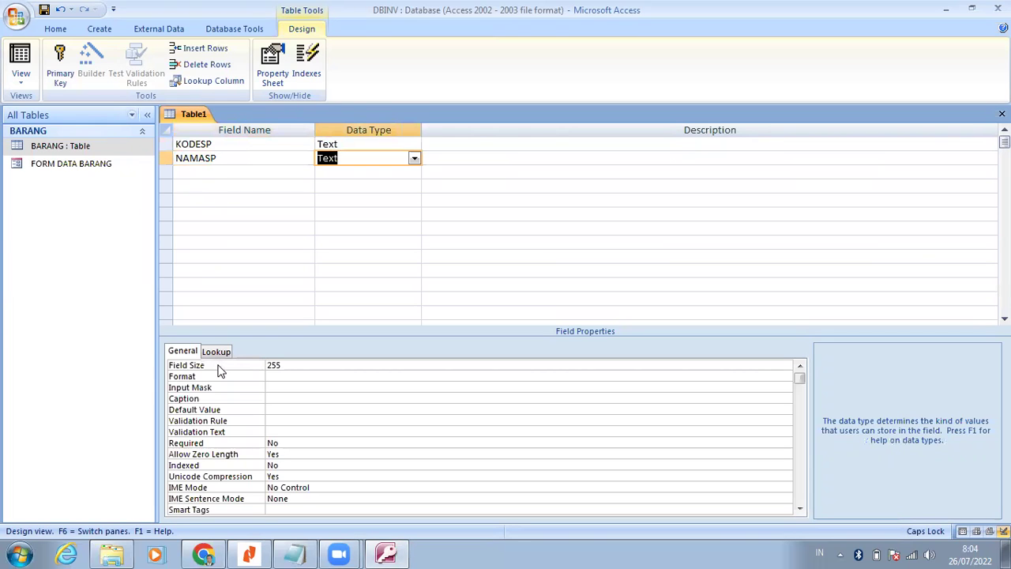
pyautogui.click(220, 367)
pyautogui.write('25')
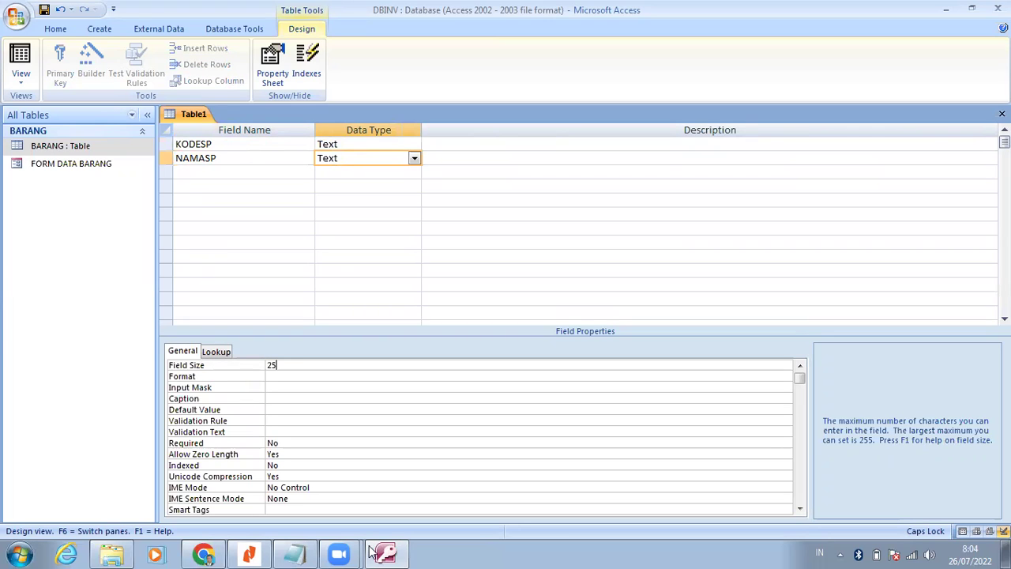
# Check the field list in the Nitro Reader handout and add a Text field ALAMAT with field size 20 to the Access table.
pyautogui.click(251, 553)
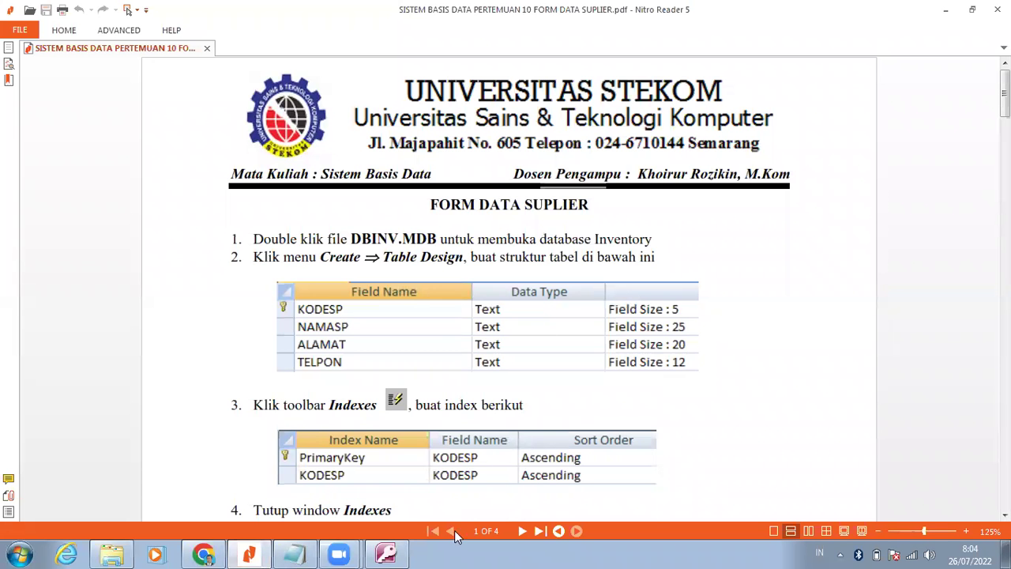
pyautogui.click(397, 552)
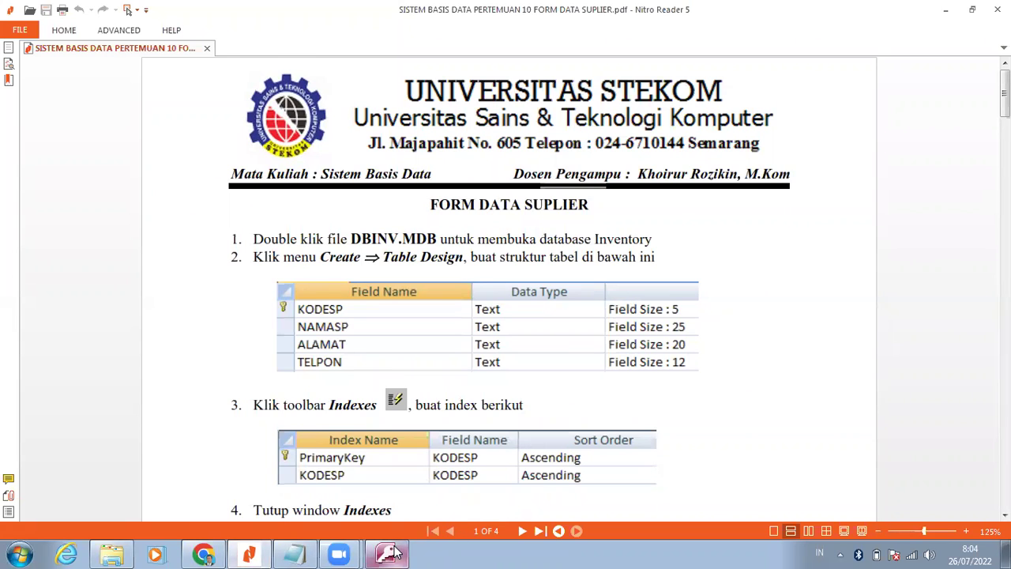
pyautogui.press('F6')
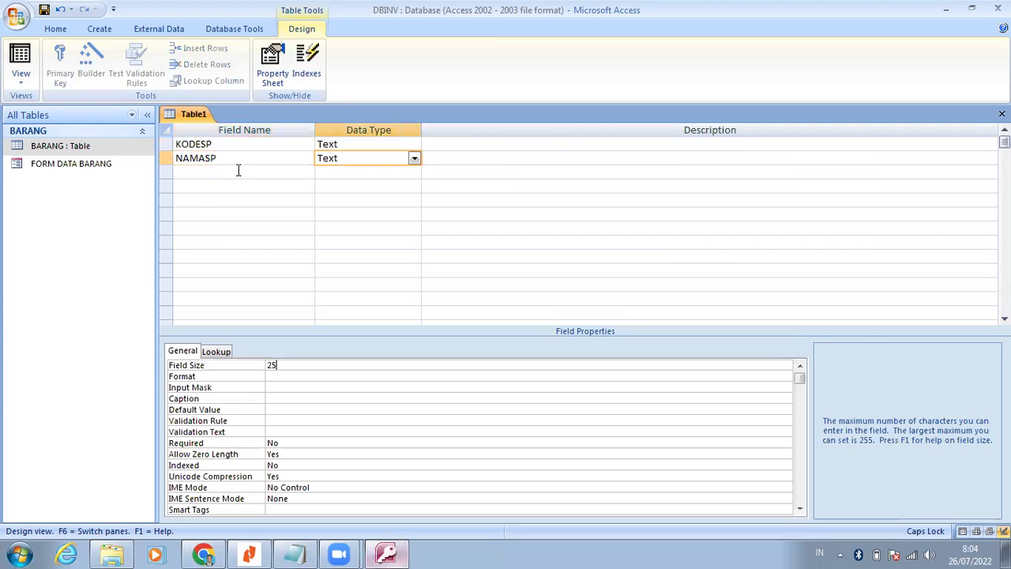
pyautogui.click(236, 169)
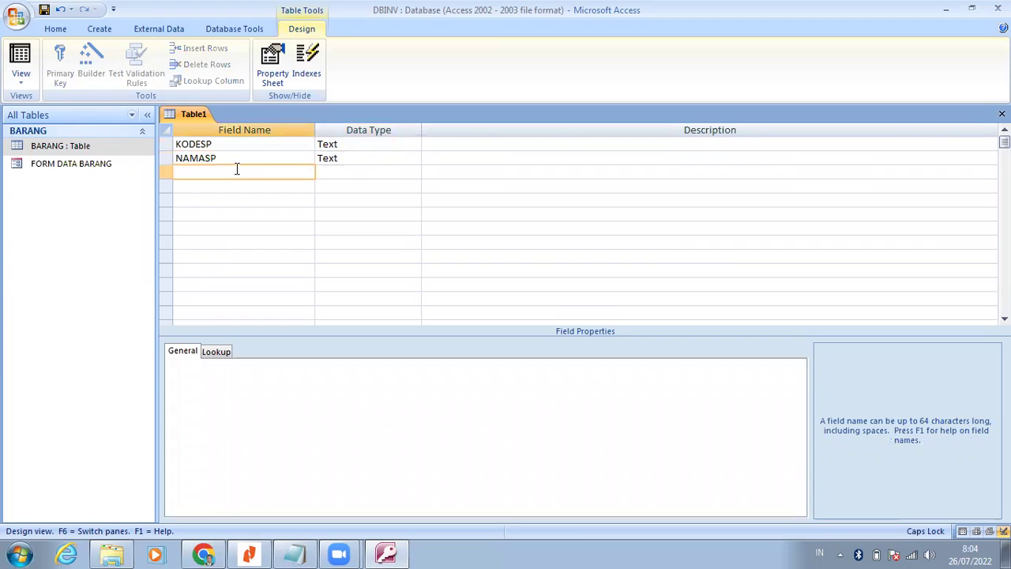
pyautogui.write('ALAMAT')
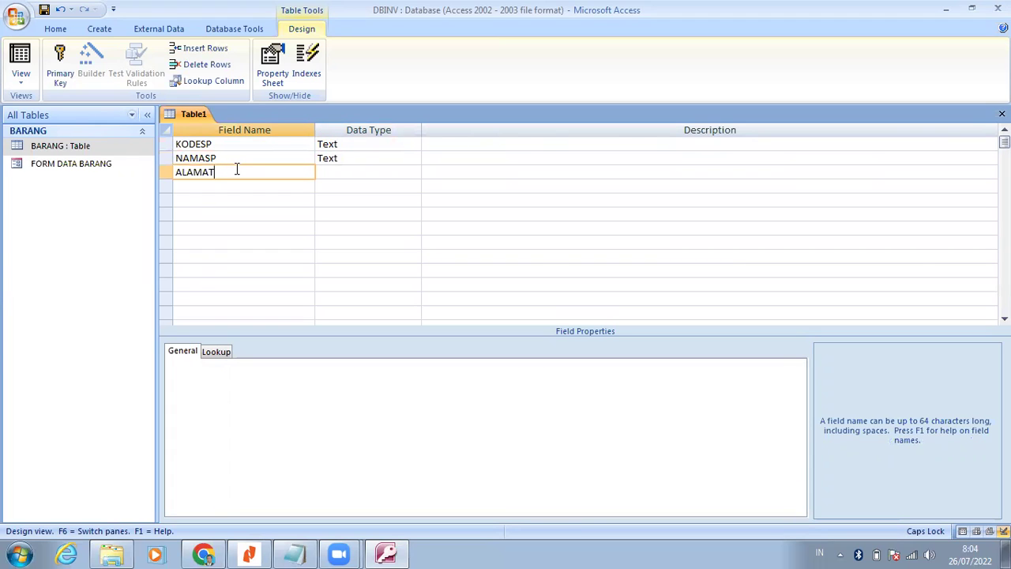
pyautogui.press('Tab')
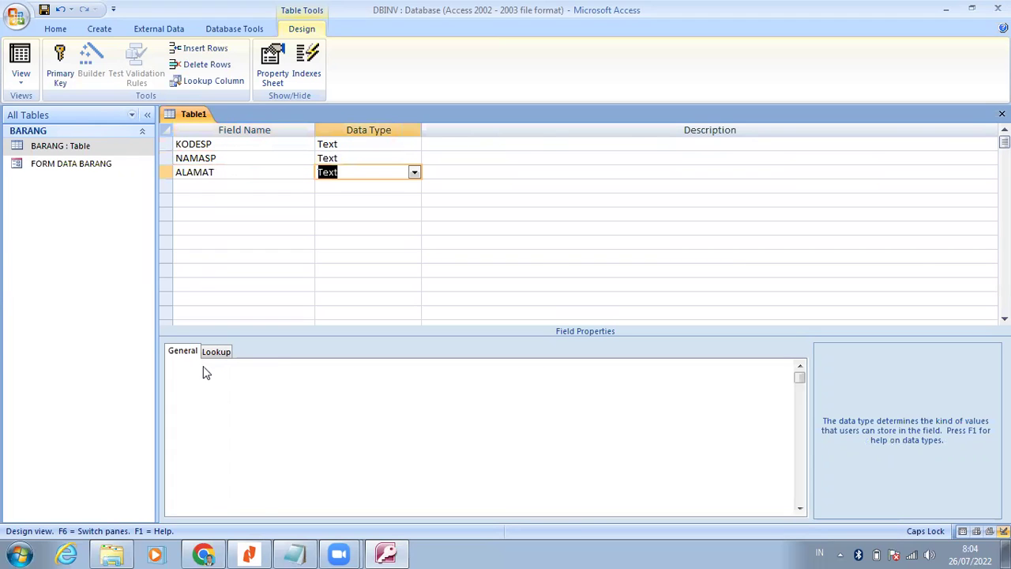
pyautogui.press('F6')
pyautogui.write('20')
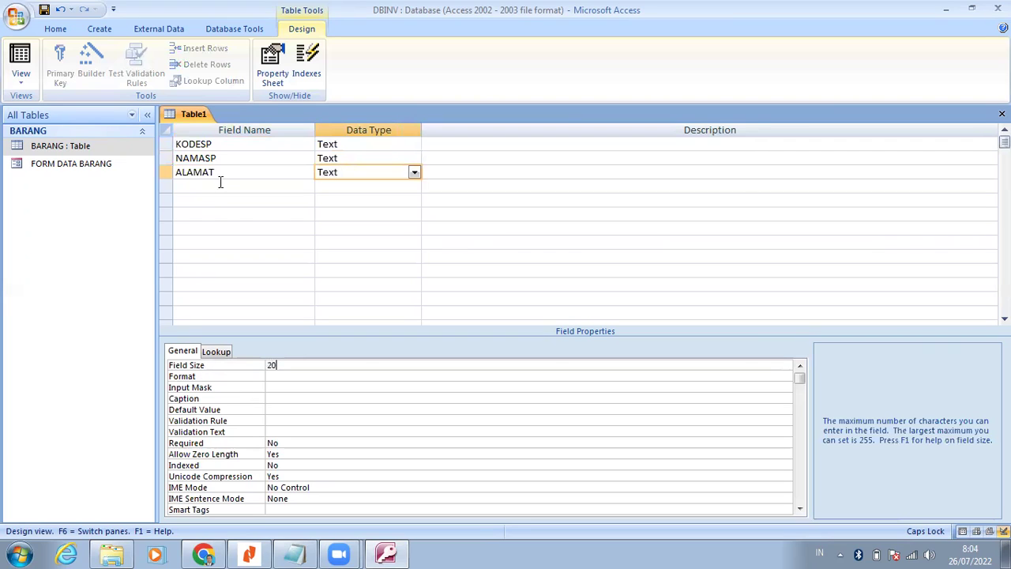
# Add a Text field named TELPON with a field size of 12 below ALAMAT.
pyautogui.press('F6')
pyautogui.click(220, 183)
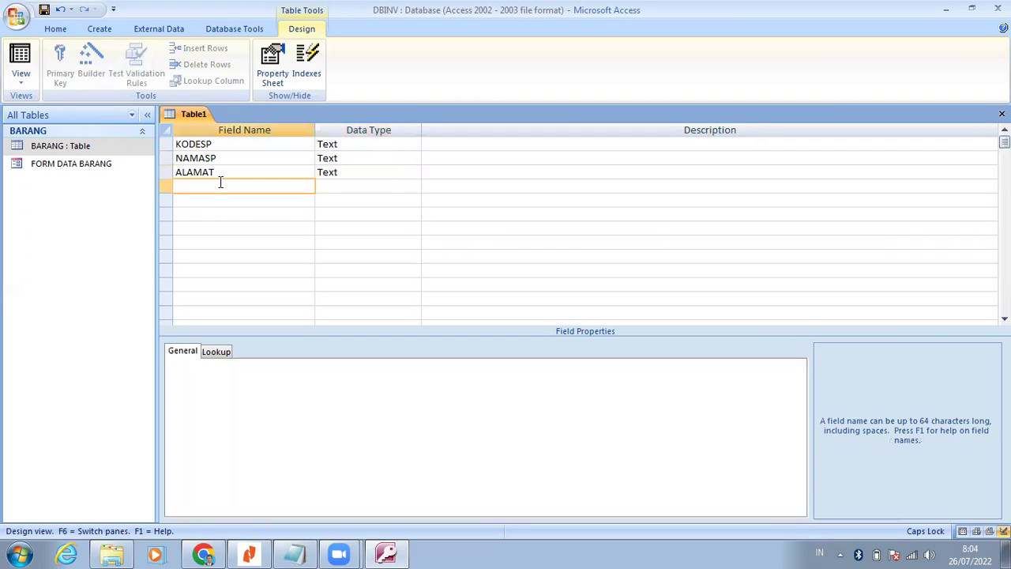
pyautogui.write('TELPON')
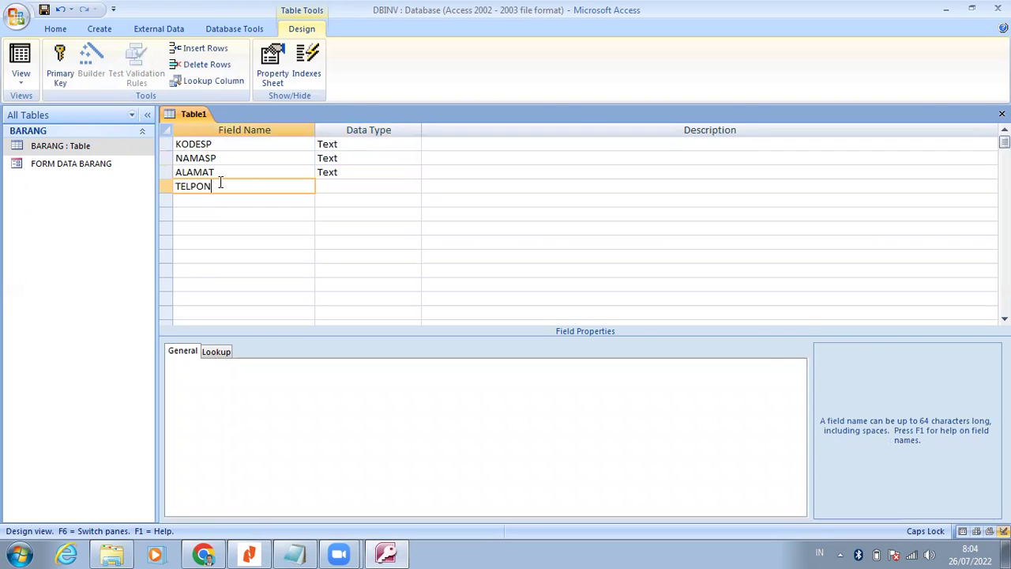
pyautogui.press('Return')
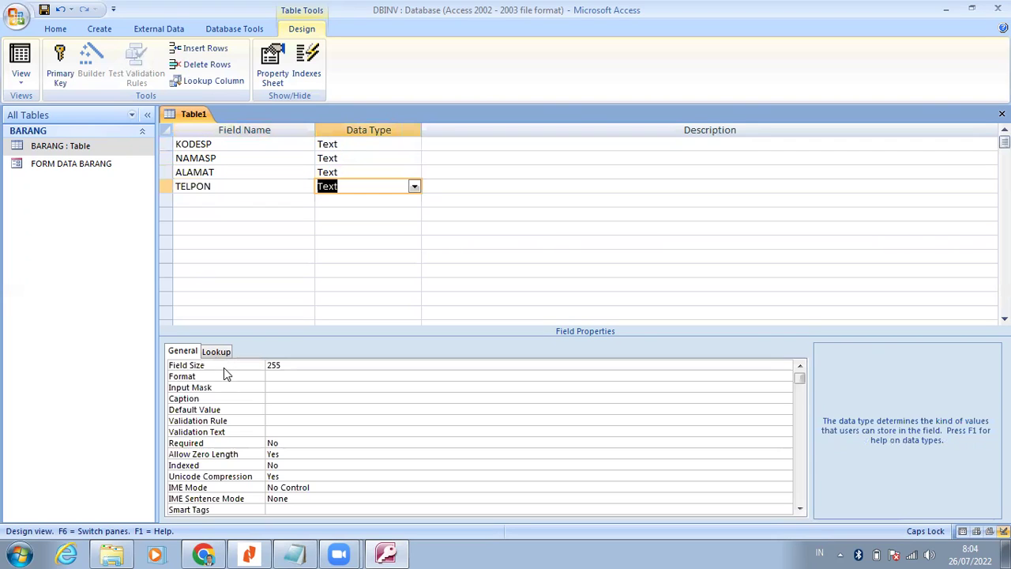
pyautogui.click(224, 365)
pyautogui.write('12')
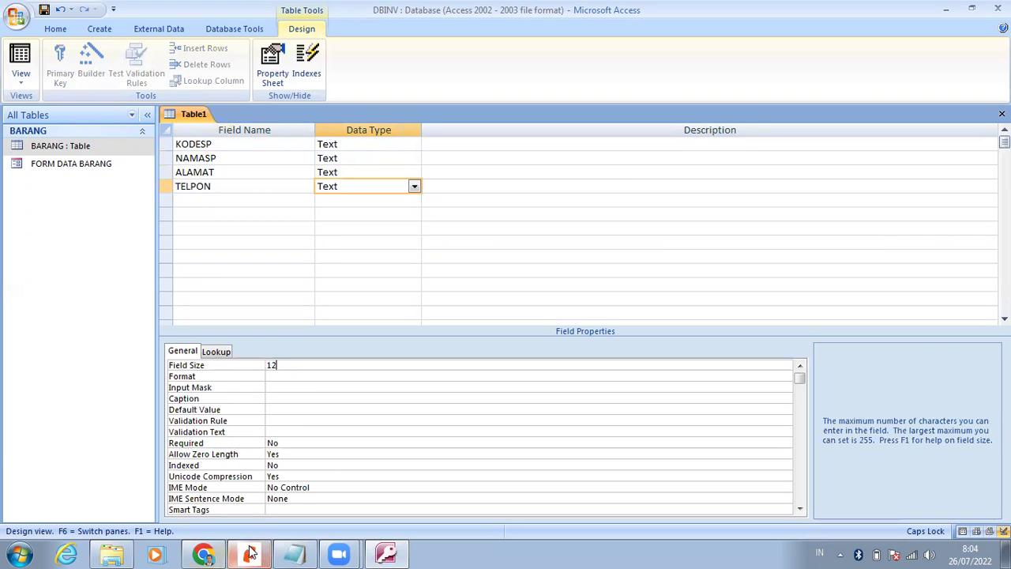
# Check the key field in the Nitro Reader handout and make KODESP the primary key of the Access table.
pyautogui.hotkey('alt', 'Tab')
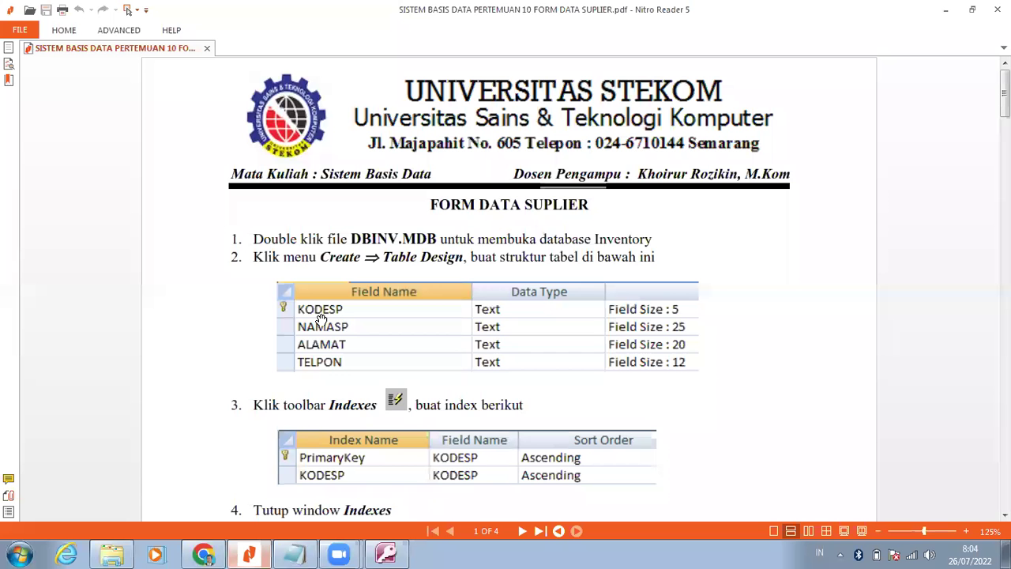
pyautogui.click(397, 553)
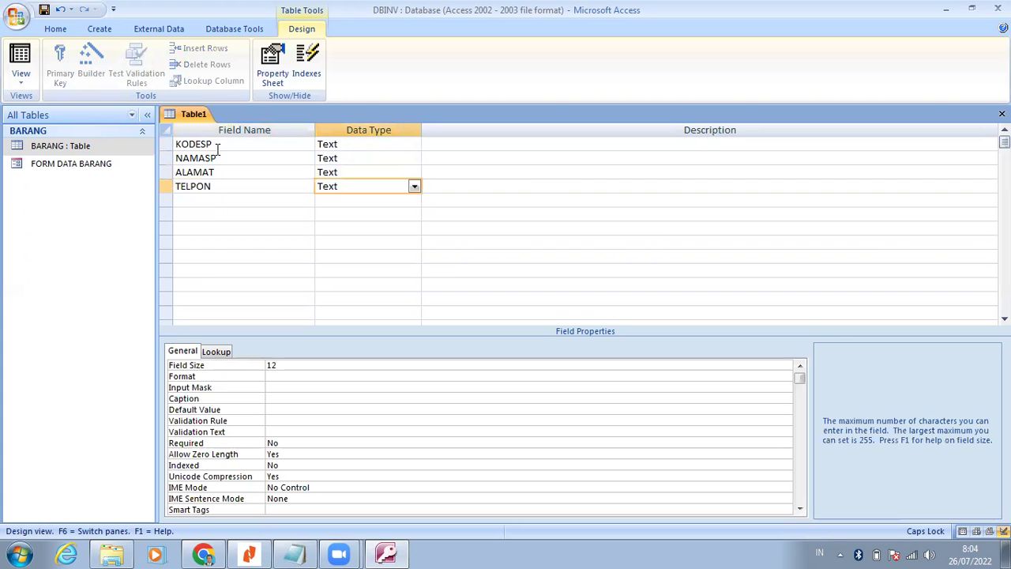
pyautogui.press('F6')
pyautogui.press('Up')
pyautogui.press('Up')
pyautogui.press('Up')
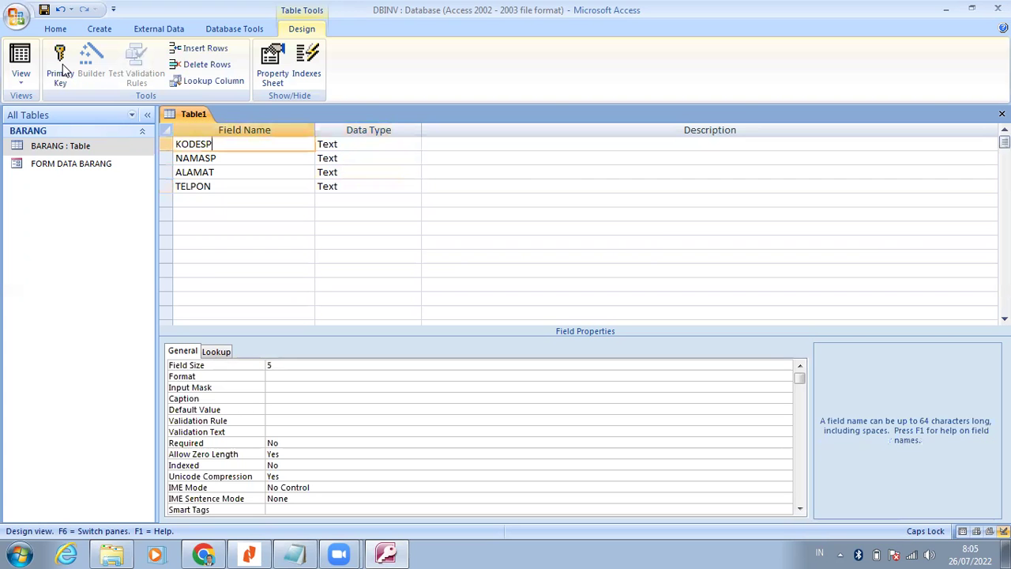
pyautogui.click(62, 67)
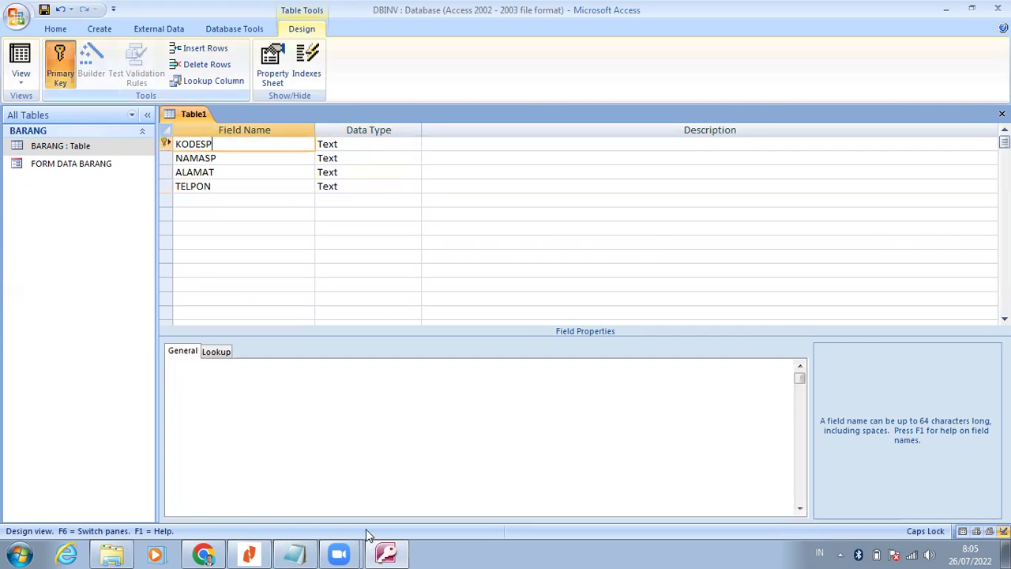
# Consult the index layout in the Nitro Reader handout and add an ascending index named KODESP on the KODESP field in Access.
pyautogui.click(250, 554)
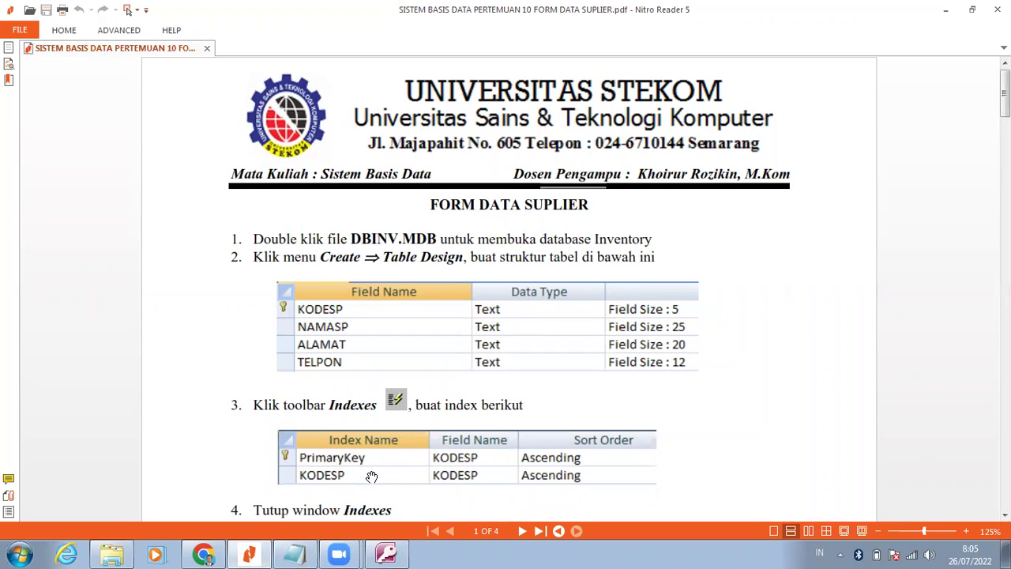
pyautogui.click(388, 552)
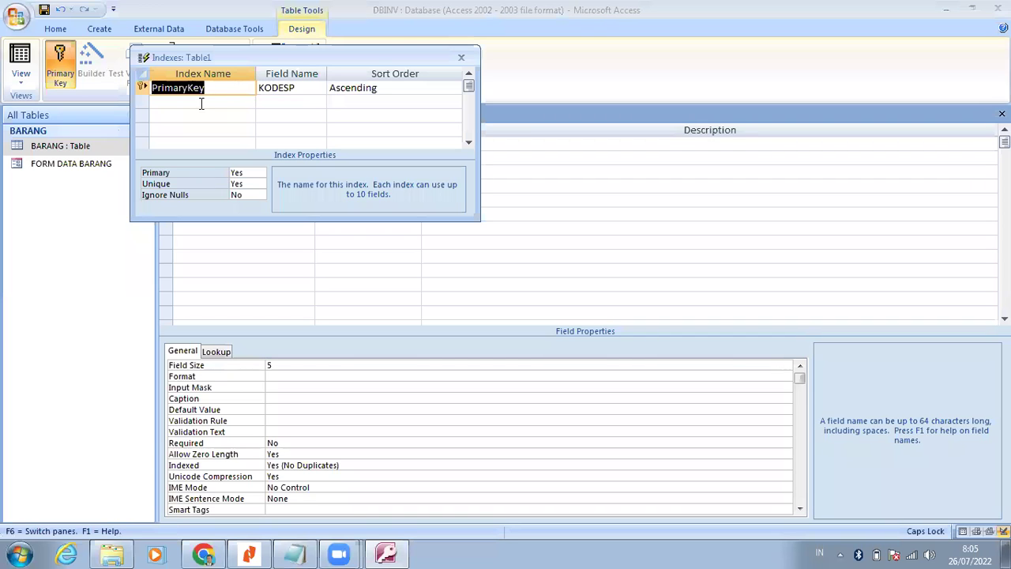
pyautogui.click(202, 104)
pyautogui.write('KODESP')
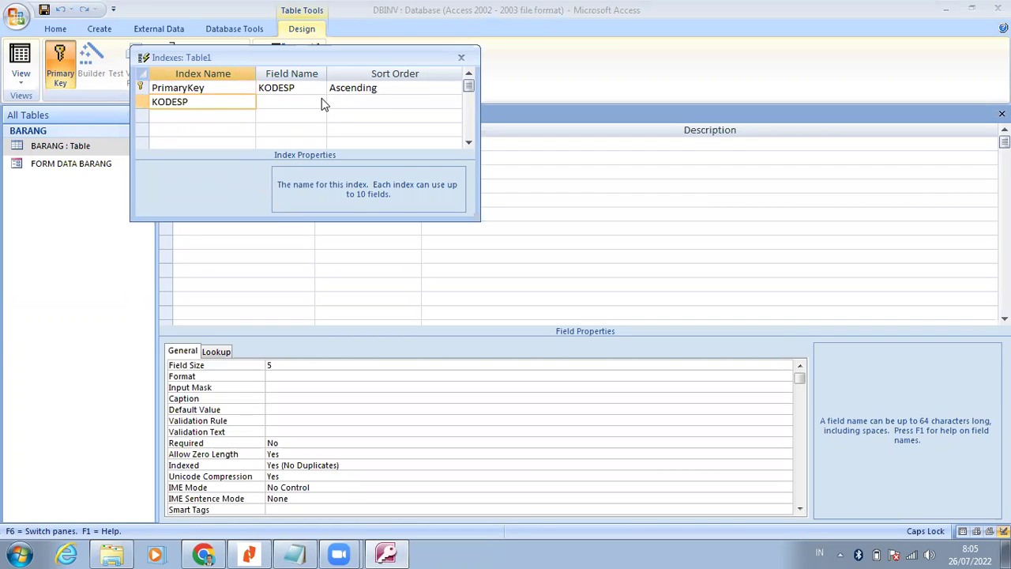
pyautogui.click(320, 102)
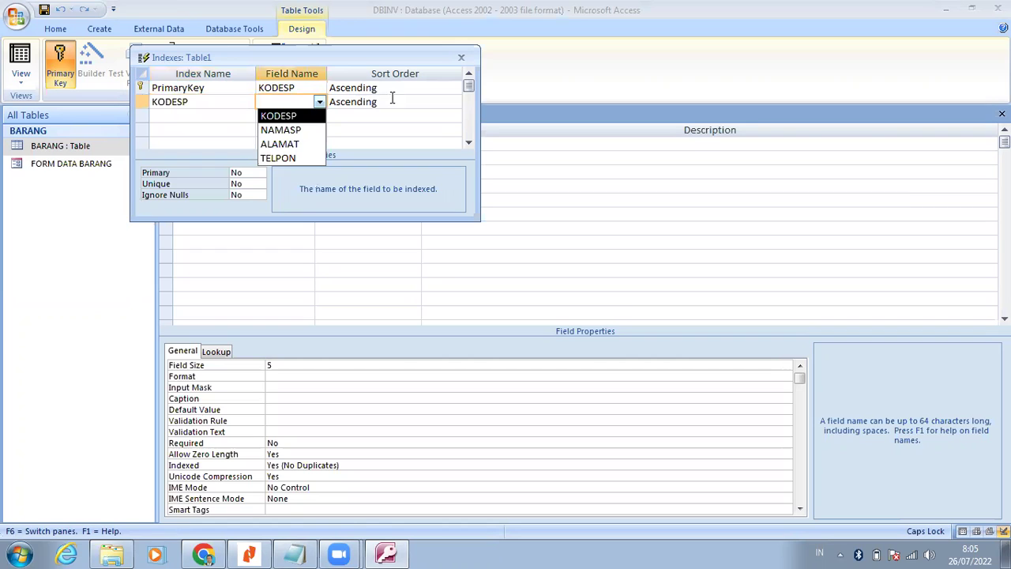
pyautogui.press('Return')
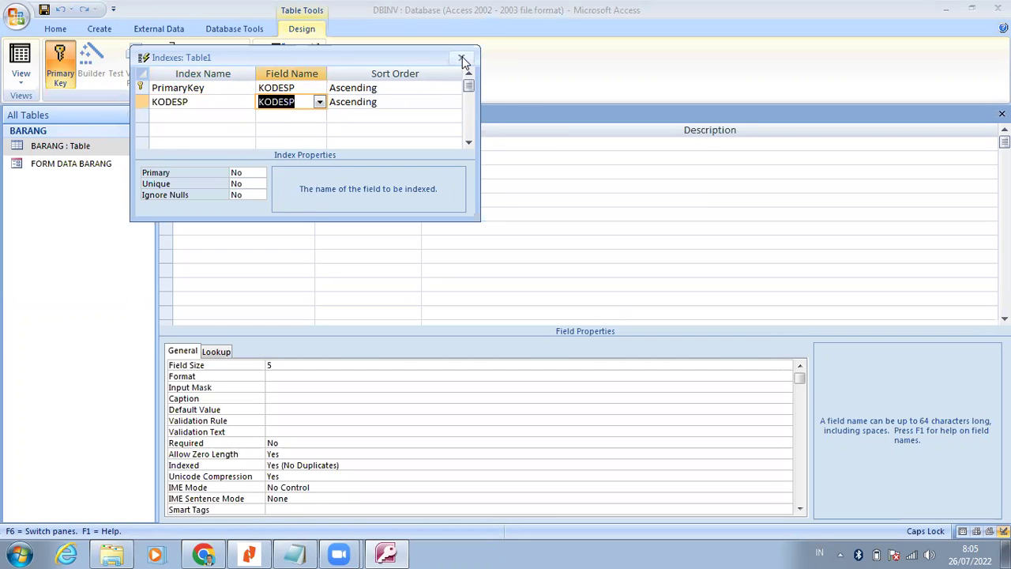
pyautogui.click(463, 59)
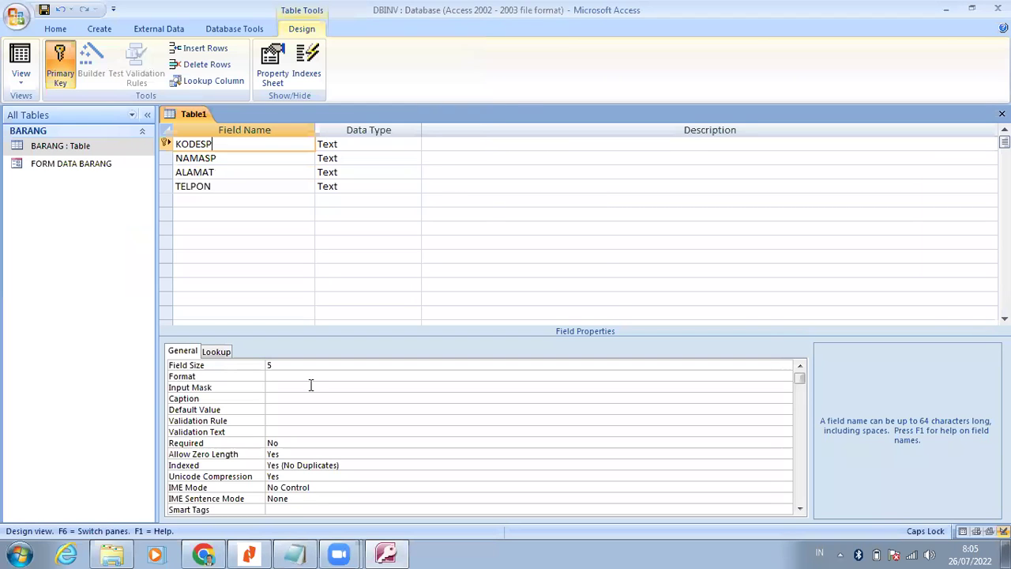
# Read the saving instructions in the Nitro Reader handout and save the Access table design as SUPLIER.
pyautogui.click(253, 553)
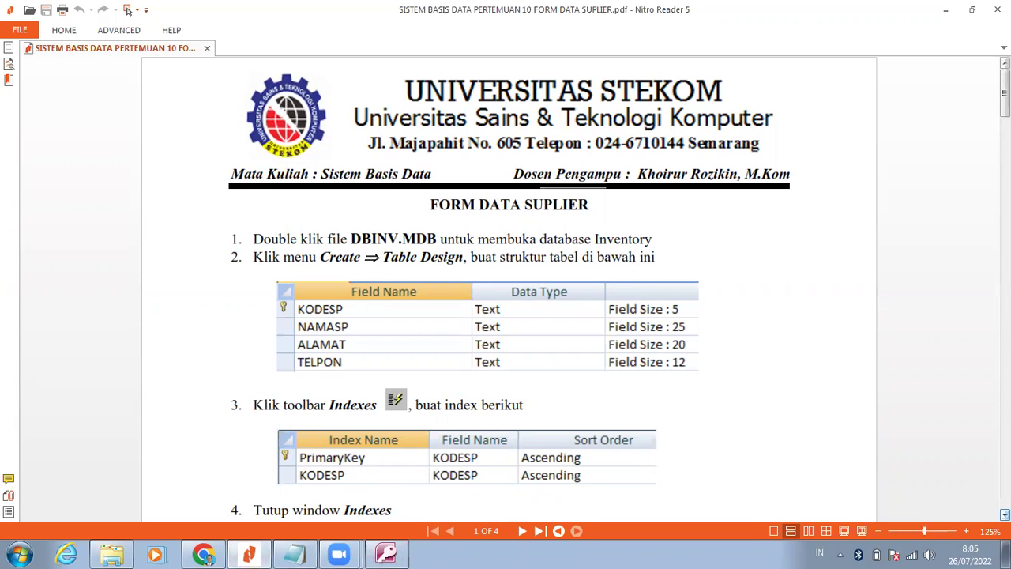
pyautogui.scroll(-3, 128, 10)
pyautogui.scroll(-2, 567, 360)
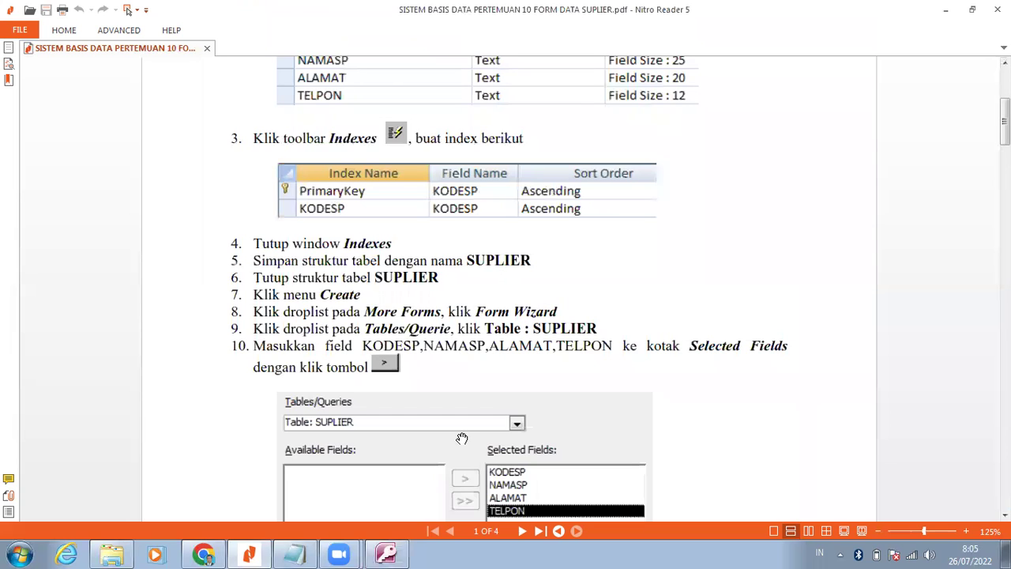
pyautogui.click(387, 552)
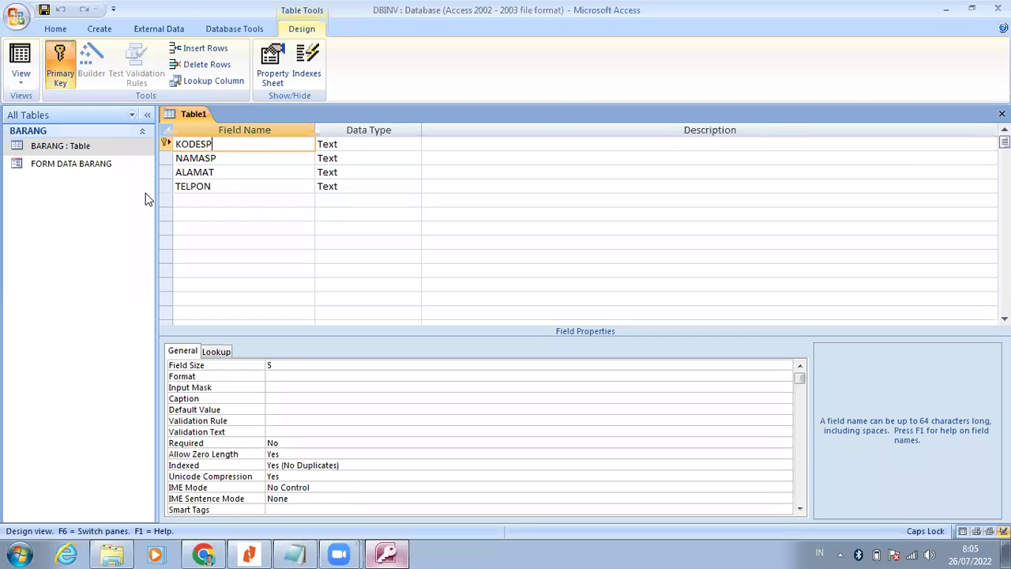
pyautogui.click(44, 11)
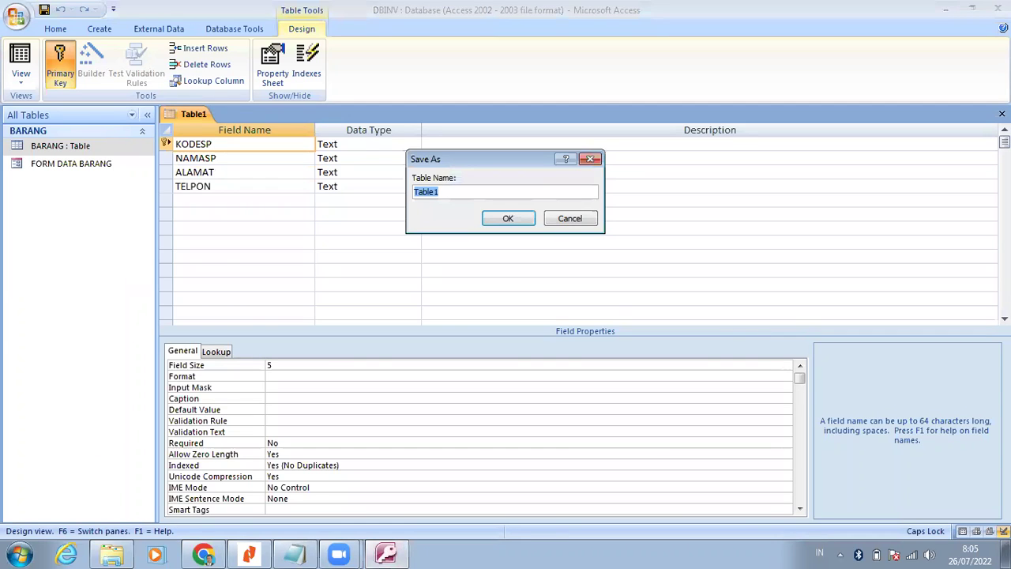
pyautogui.write('SUPLIER')
pyautogui.click(510, 220)
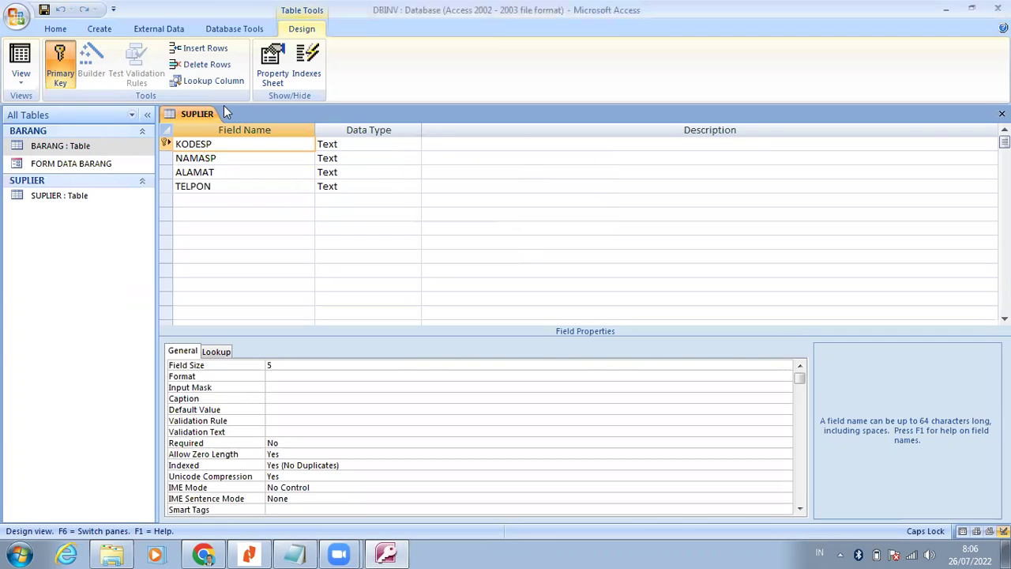
# Check the following instruction in the Nitro Reader handout and close the SUPLIER table design in Access.
pyautogui.click(251, 553)
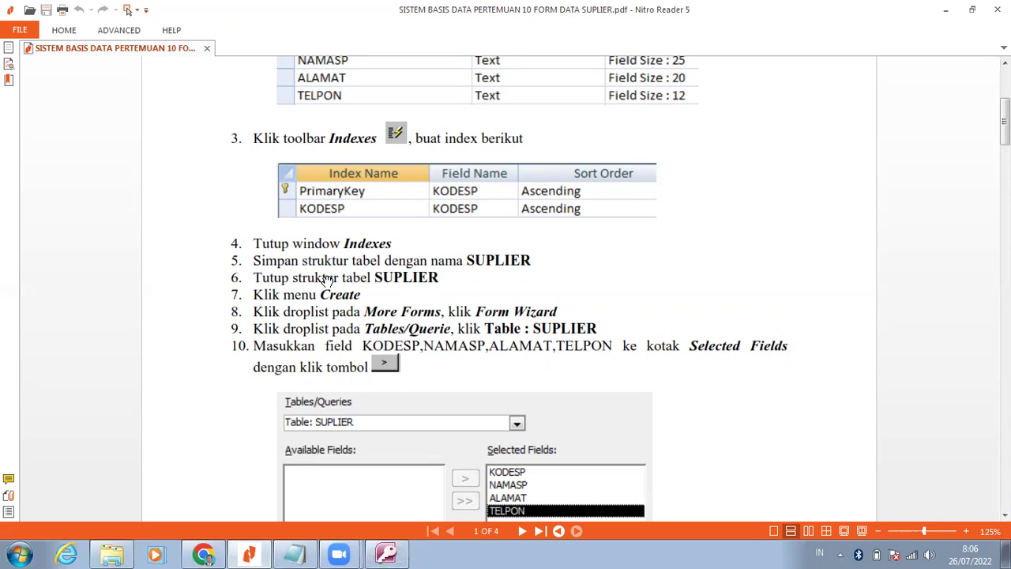
pyautogui.click(387, 553)
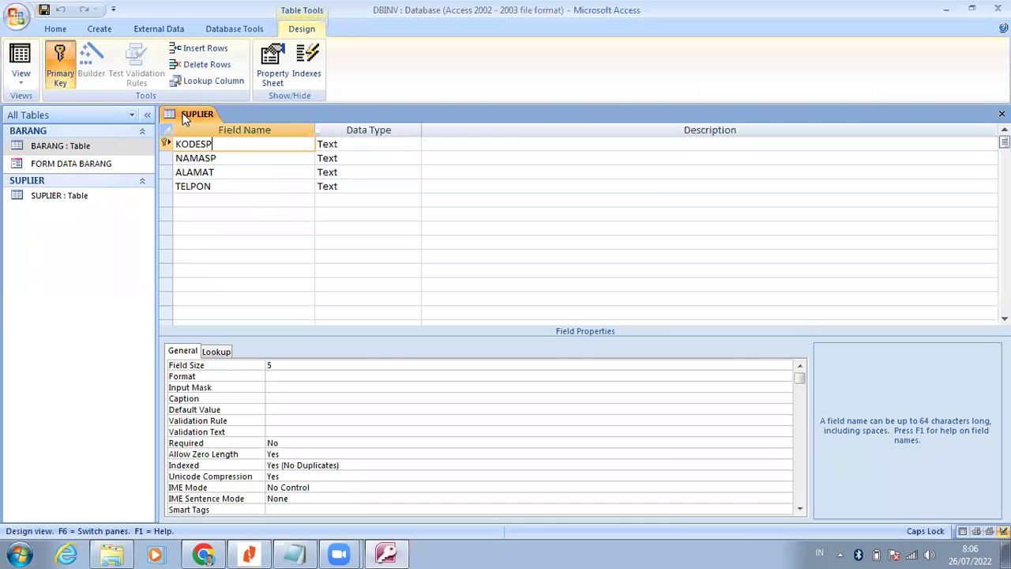
pyautogui.rightClick(185, 119)
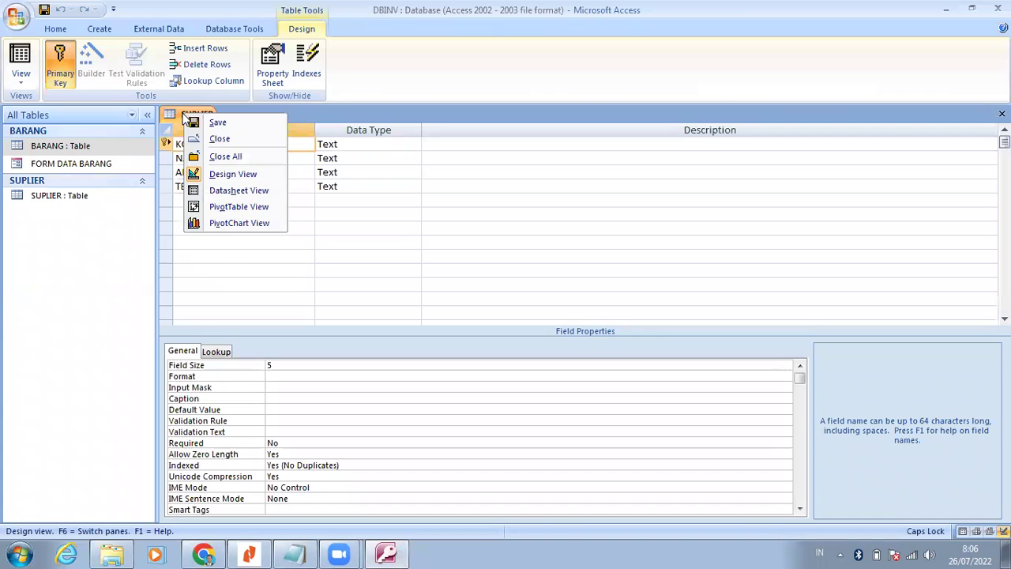
pyautogui.click(223, 139)
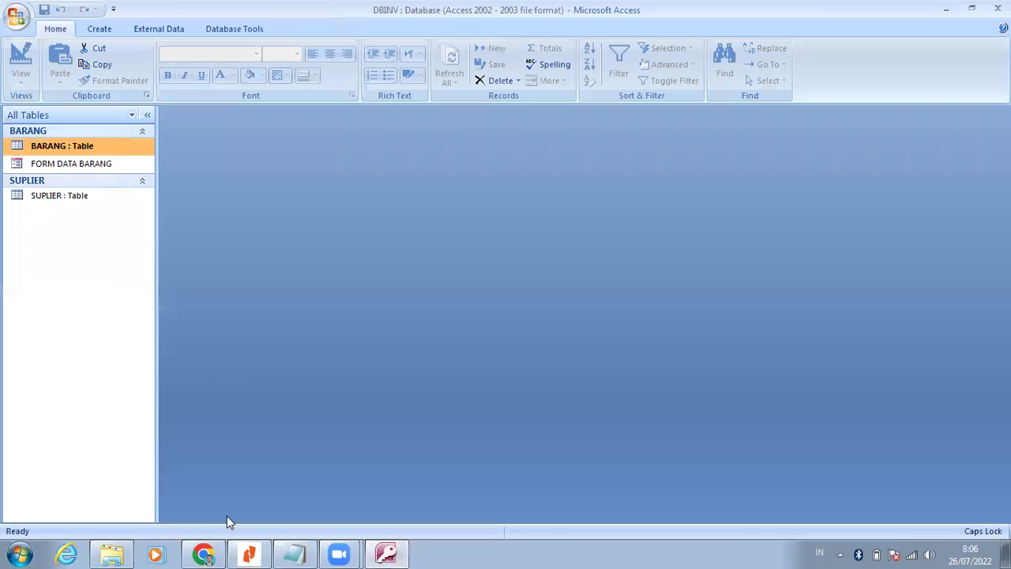
# Check the form-creation instructions in the Nitro Reader handout and start the Form Wizard in Access.
pyautogui.click(249, 554)
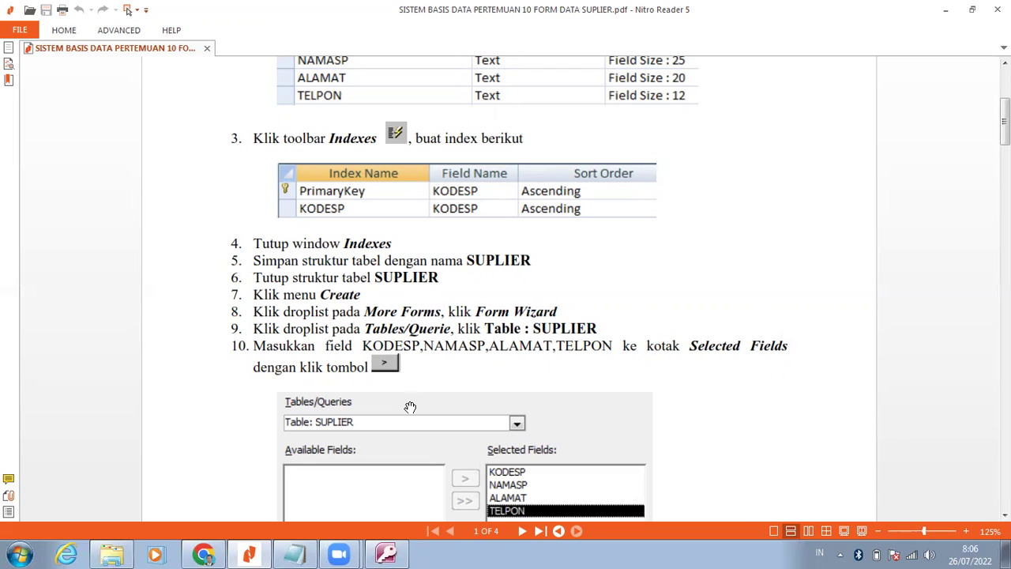
pyautogui.click(387, 553)
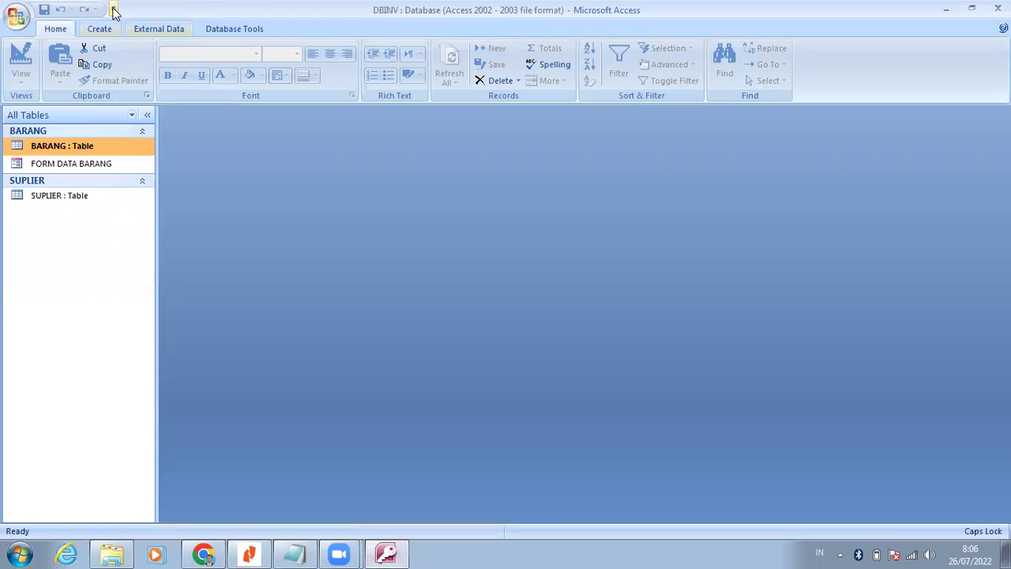
pyautogui.click(102, 30)
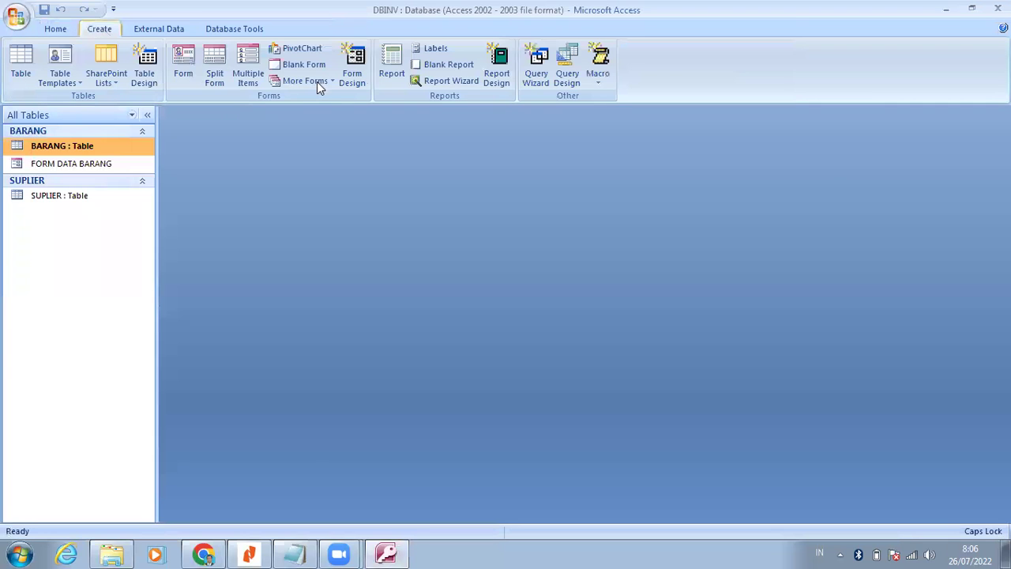
pyautogui.click(317, 81)
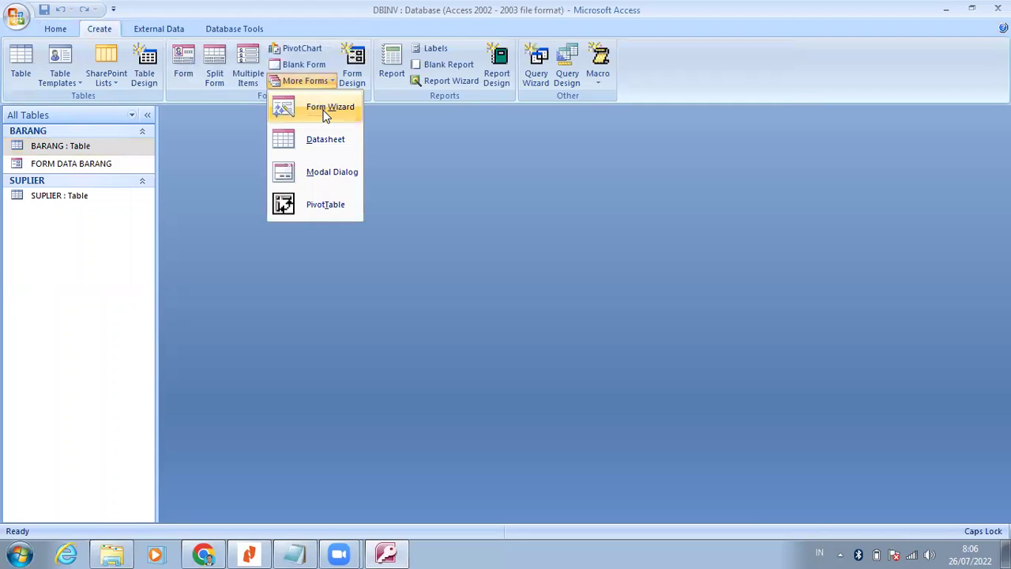
pyautogui.click(326, 112)
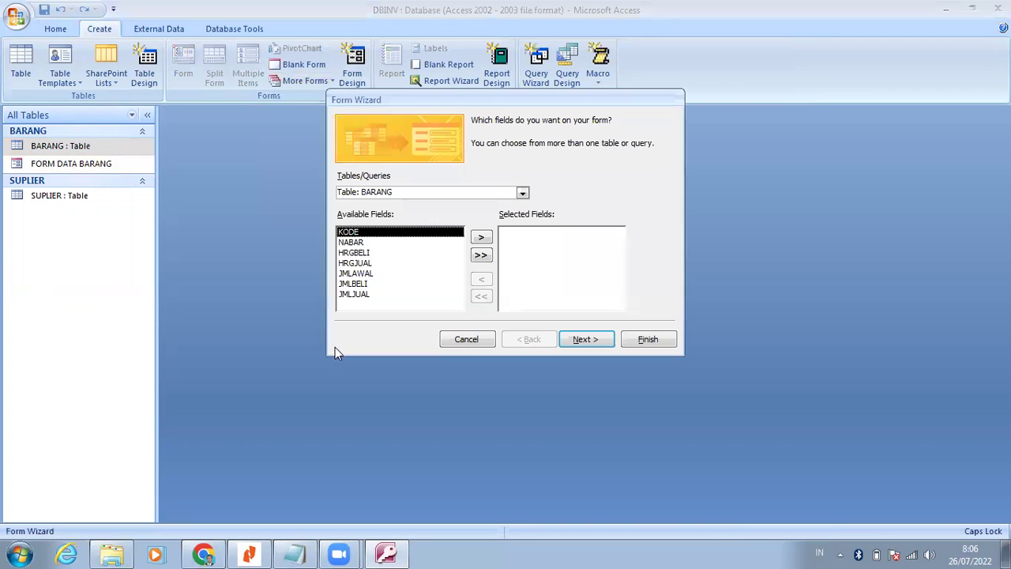
# Consult the Nitro Reader handout, choose Table: SUPLIER as the Access form's source and add the fields KODESP, NAMASP, ALAMAT and TELPON.
pyautogui.click(269, 551)
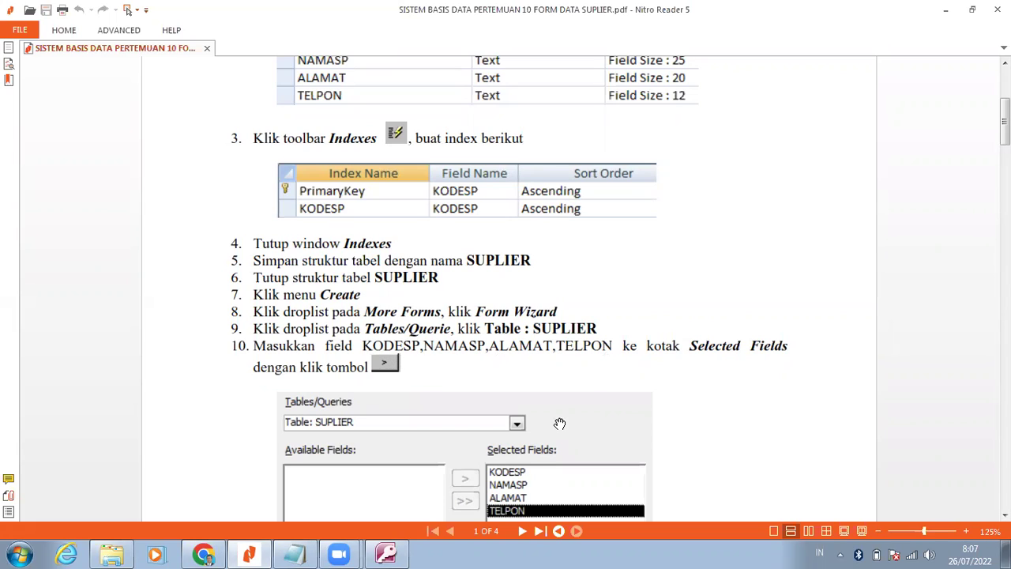
pyautogui.click(387, 553)
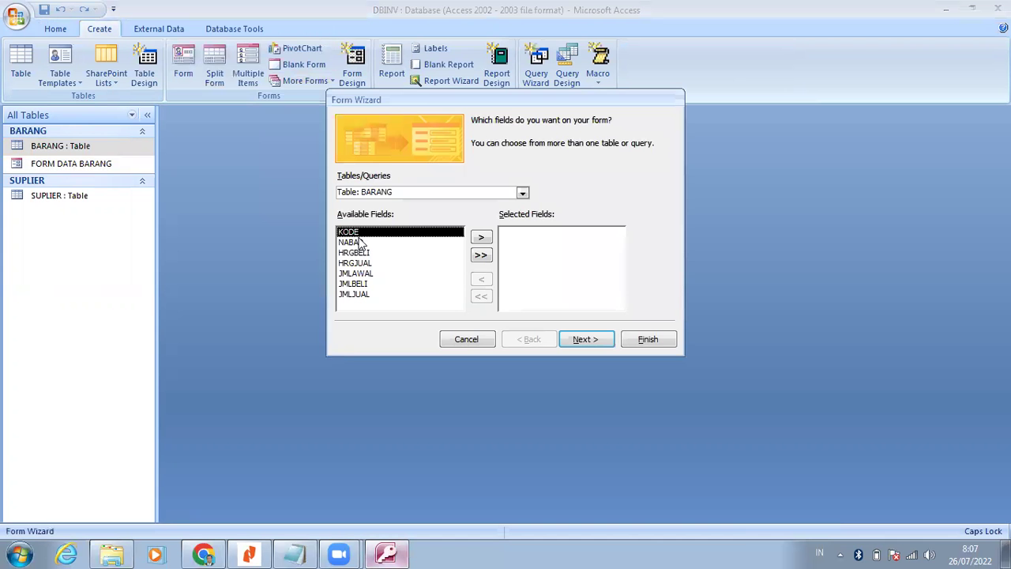
pyautogui.click(522, 195)
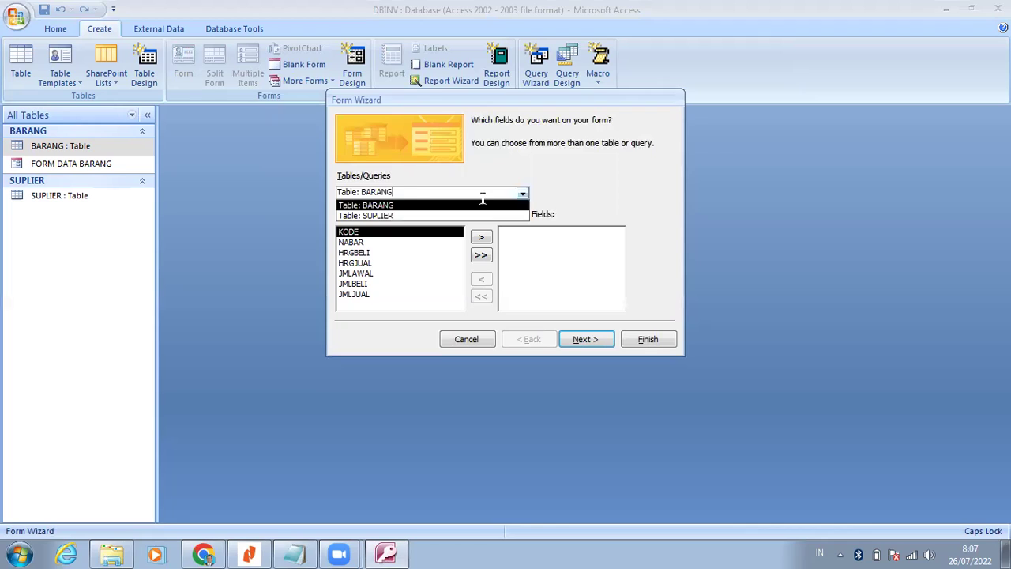
pyautogui.click(410, 224)
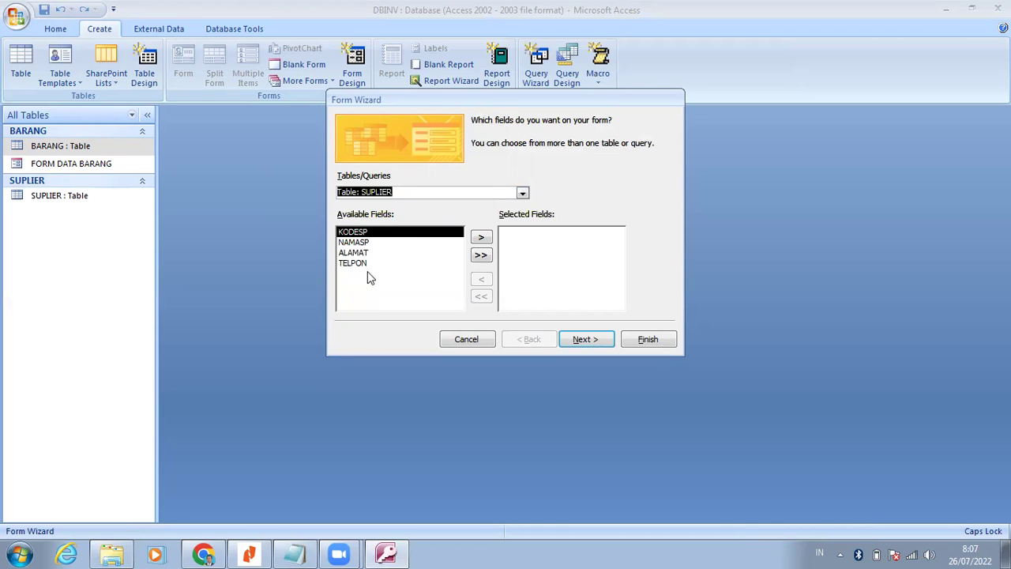
pyautogui.click(483, 238)
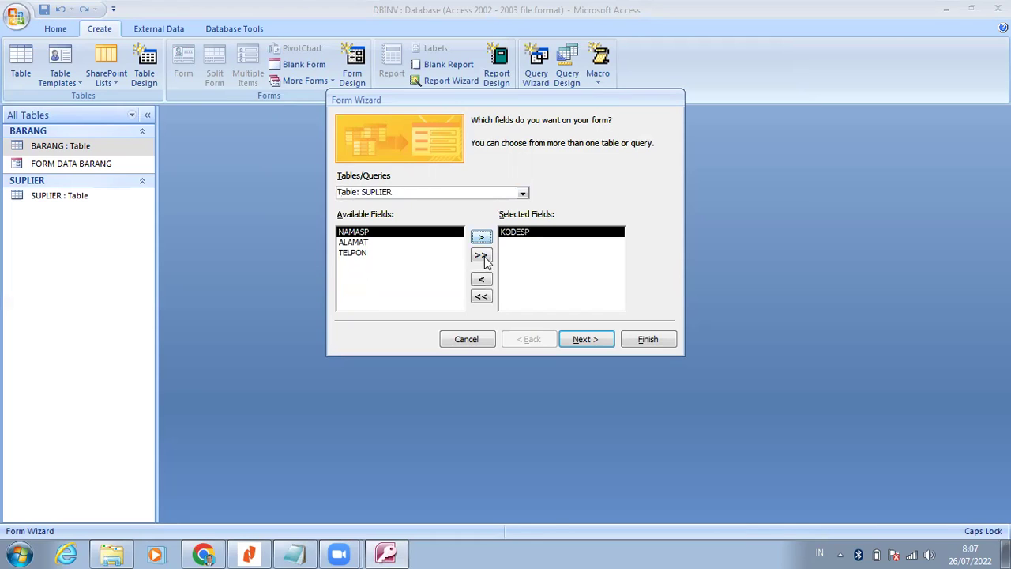
pyautogui.click(485, 261)
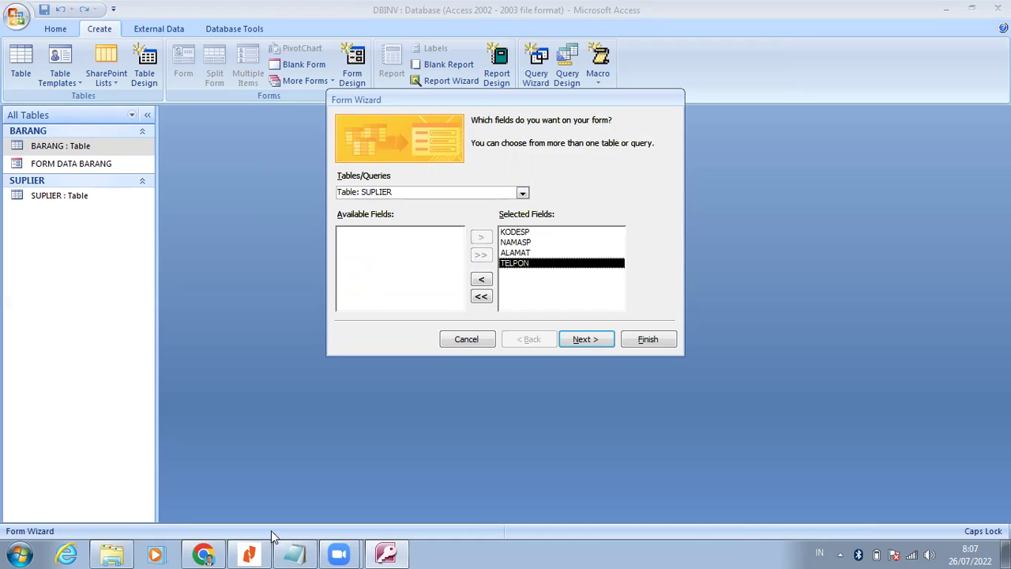
# Read the layout instructions in the Nitro Reader handout and choose the Tabular layout for the form in Access.
pyautogui.click(248, 552)
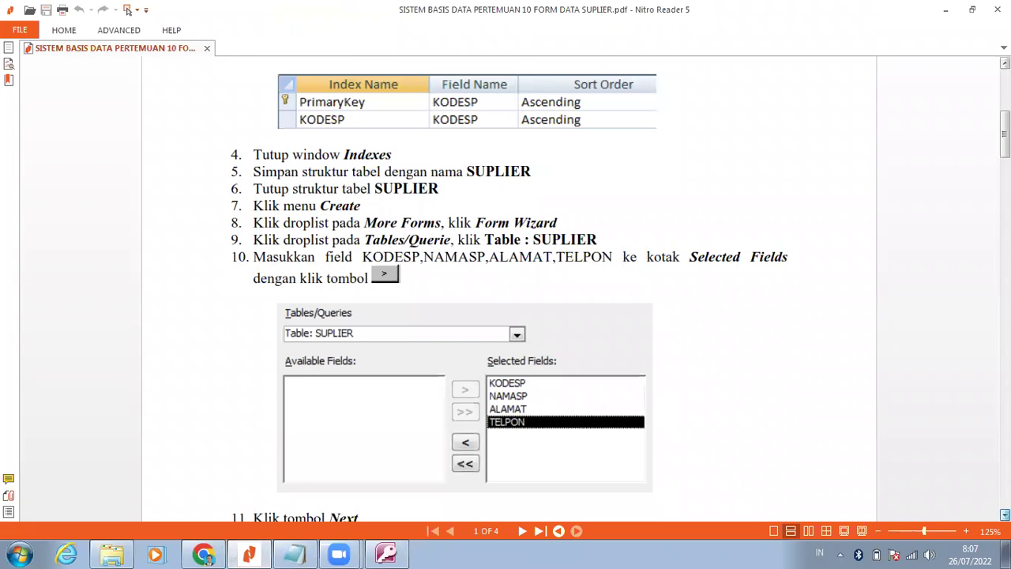
pyautogui.scroll(-3, 505, 284)
pyautogui.scroll(-1, 532, 374)
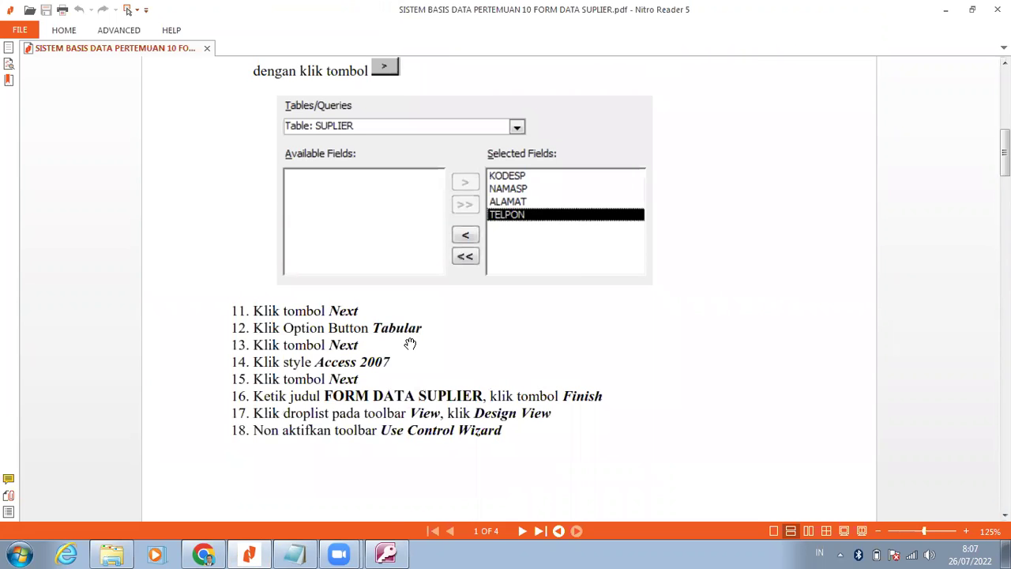
pyautogui.click(387, 553)
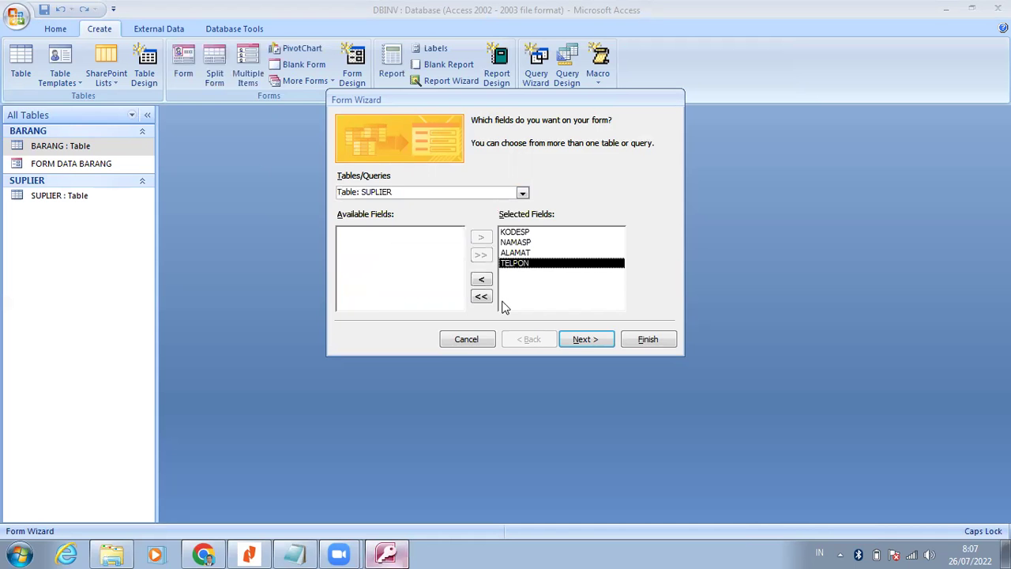
pyautogui.click(584, 338)
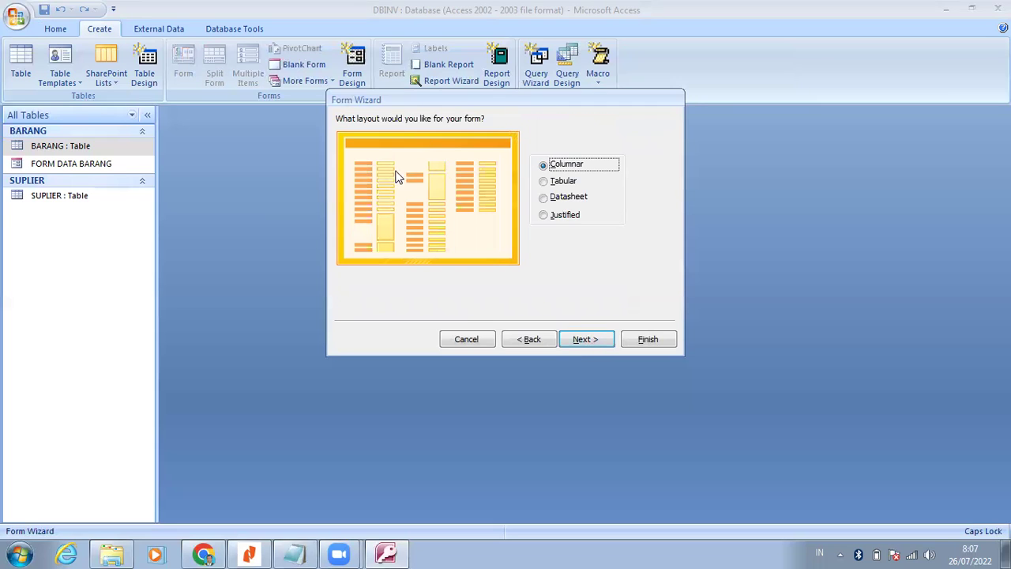
pyautogui.click(562, 184)
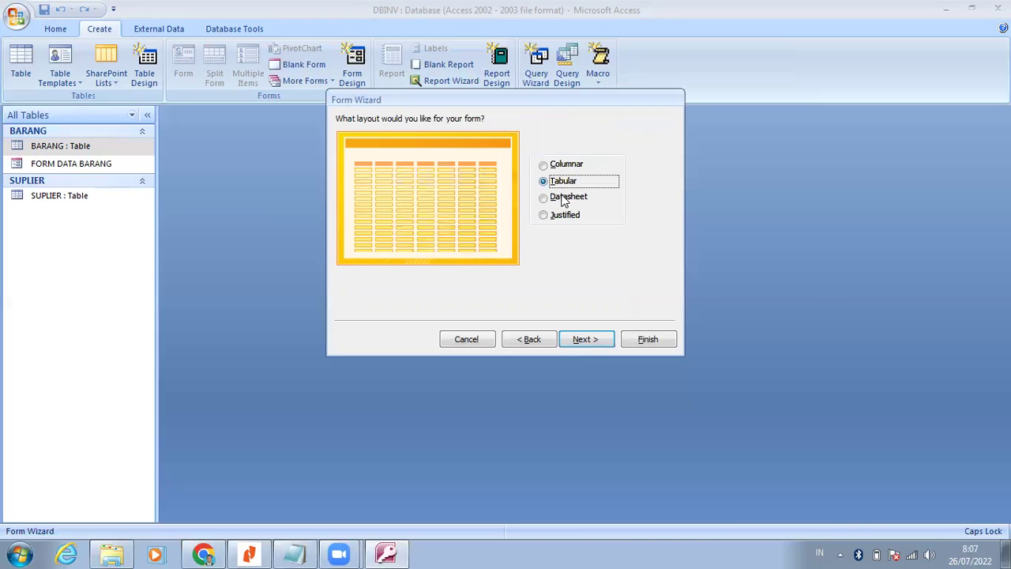
pyautogui.click(564, 199)
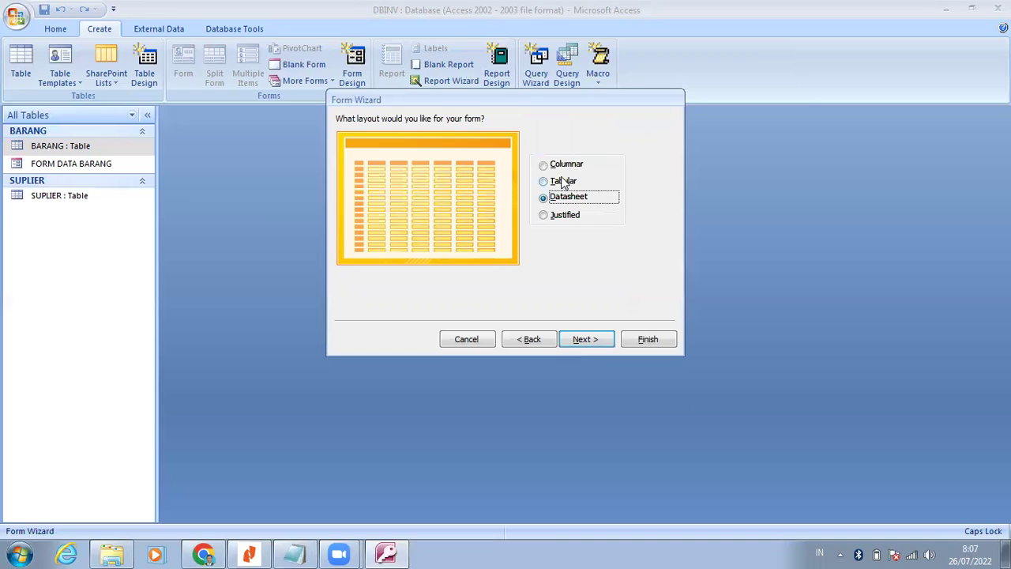
pyautogui.click(563, 184)
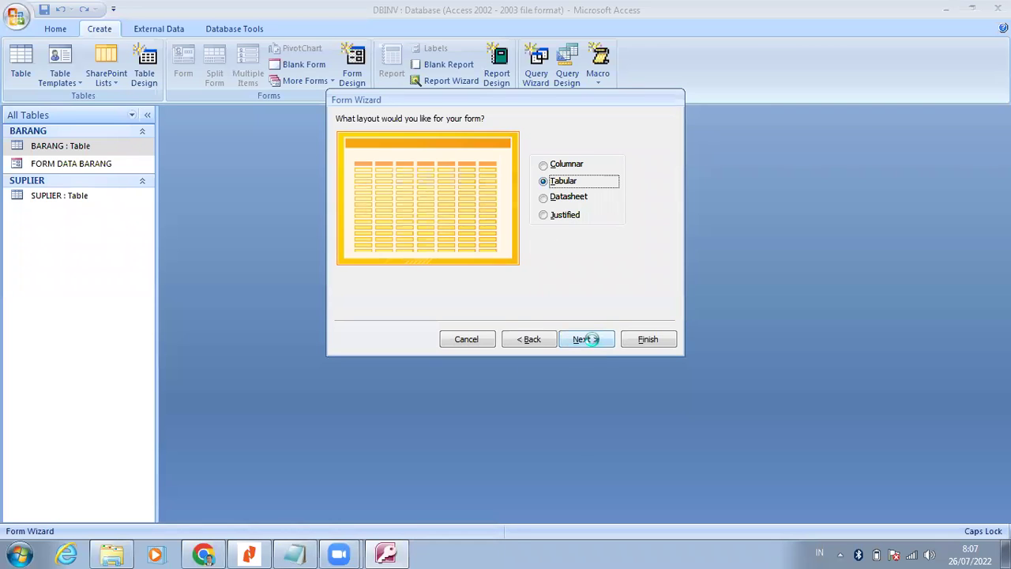
pyautogui.click(593, 341)
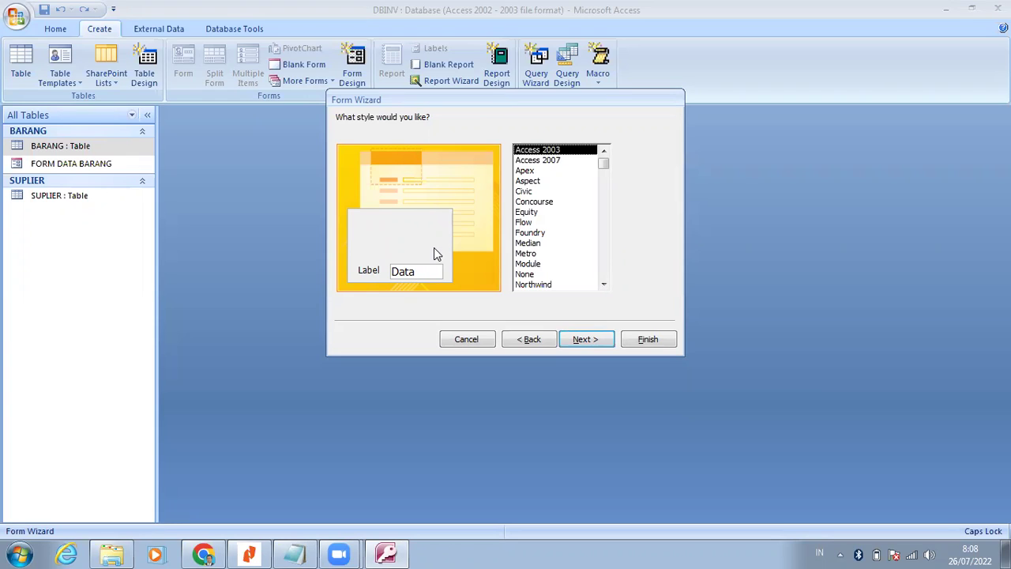
# Preview the Apex and Civic styles and apply the Access 2003 style to the form.
pyautogui.click(525, 170)
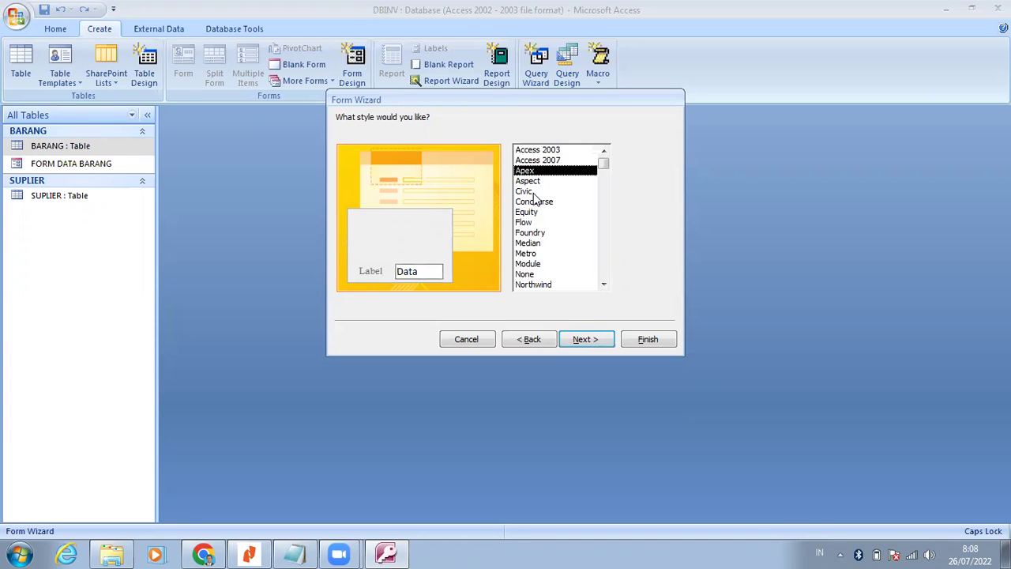
pyautogui.click(531, 192)
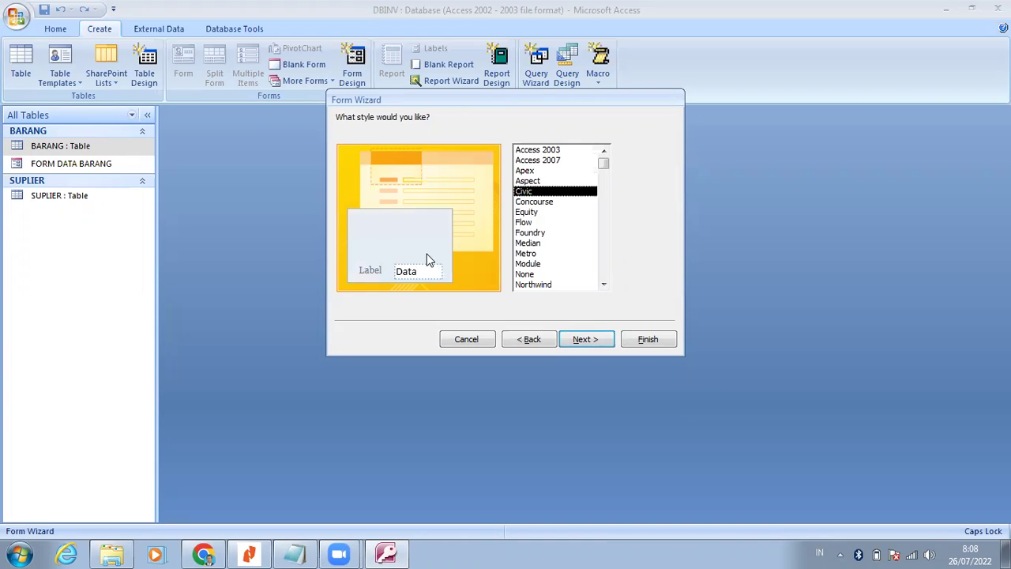
pyautogui.click(545, 152)
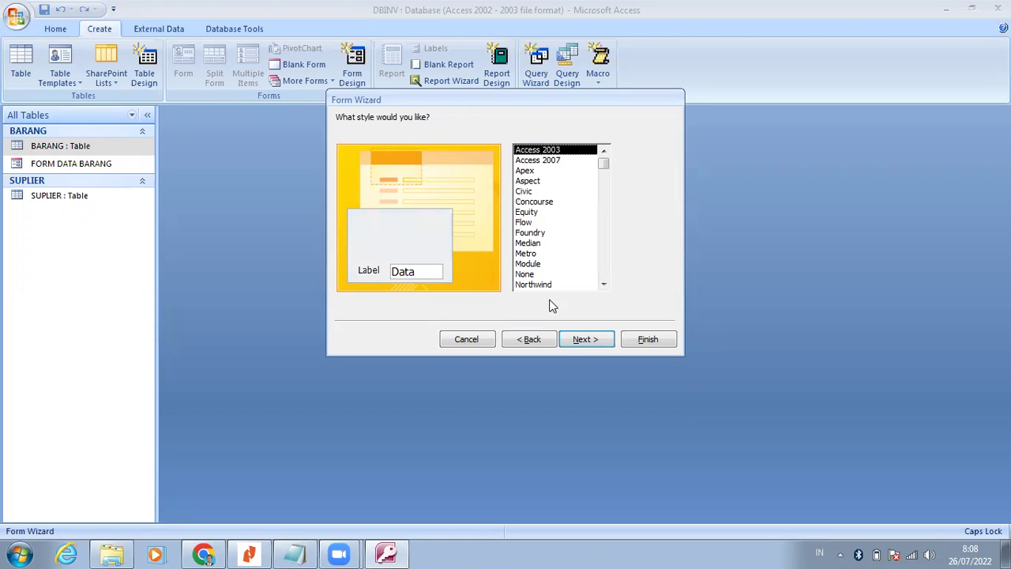
pyautogui.click(583, 339)
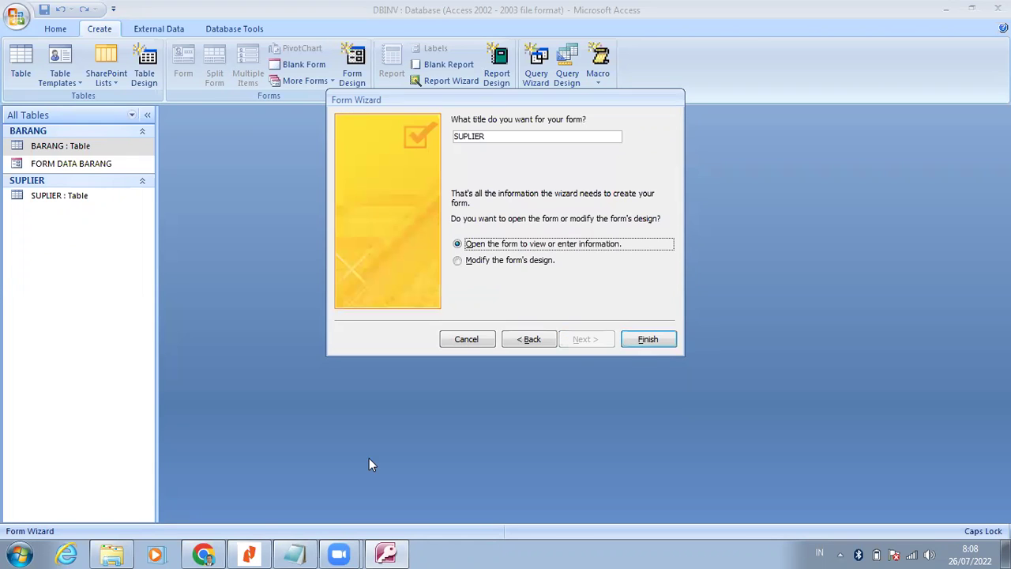
# Check the title in the Nitro Reader handout, title the Access form FORM DATA SUPLIER and finish the wizard.
pyautogui.click(250, 554)
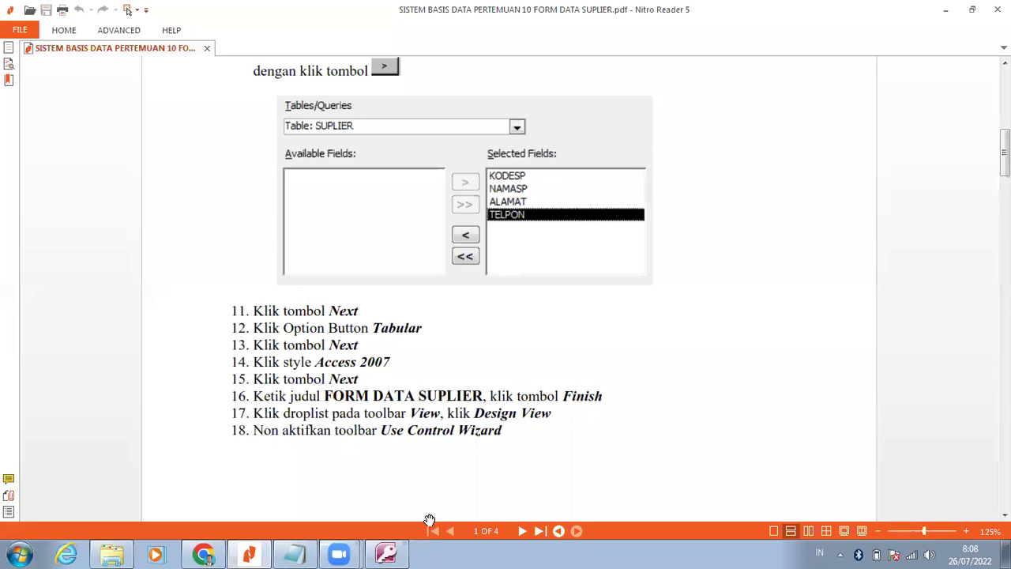
pyautogui.click(384, 553)
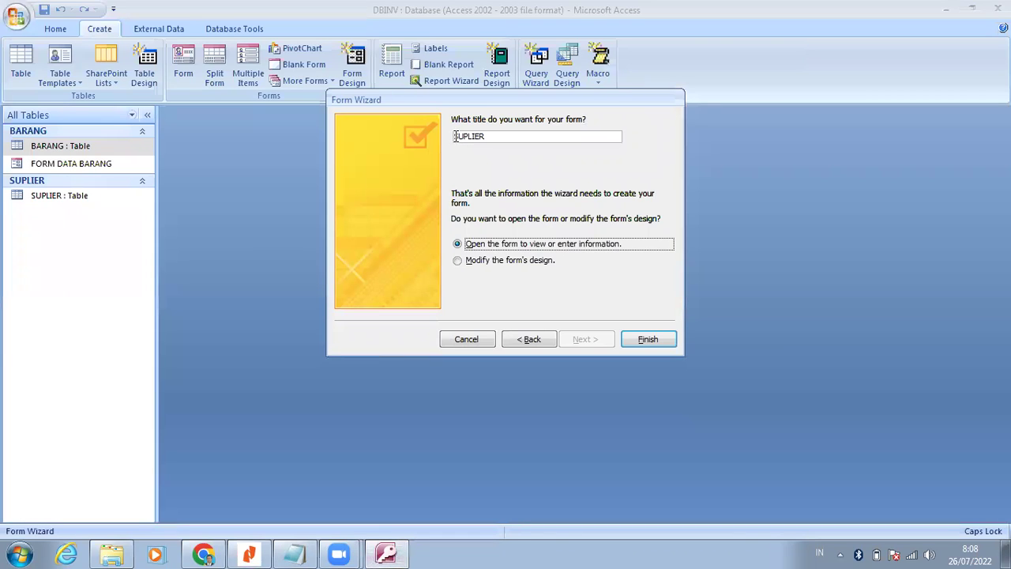
pyautogui.click(456, 136)
pyautogui.write('FORM DATA')
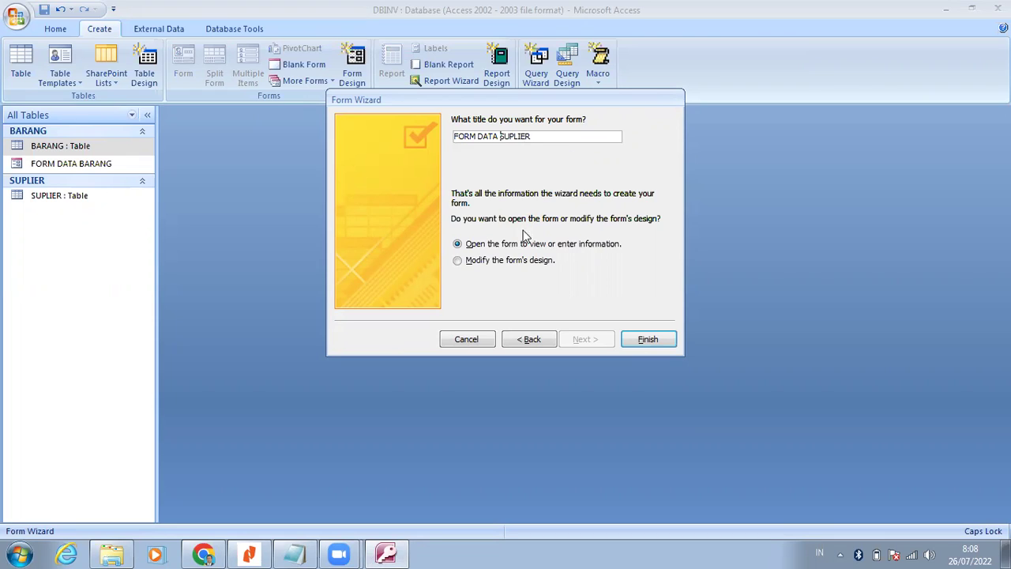
pyautogui.click(646, 341)
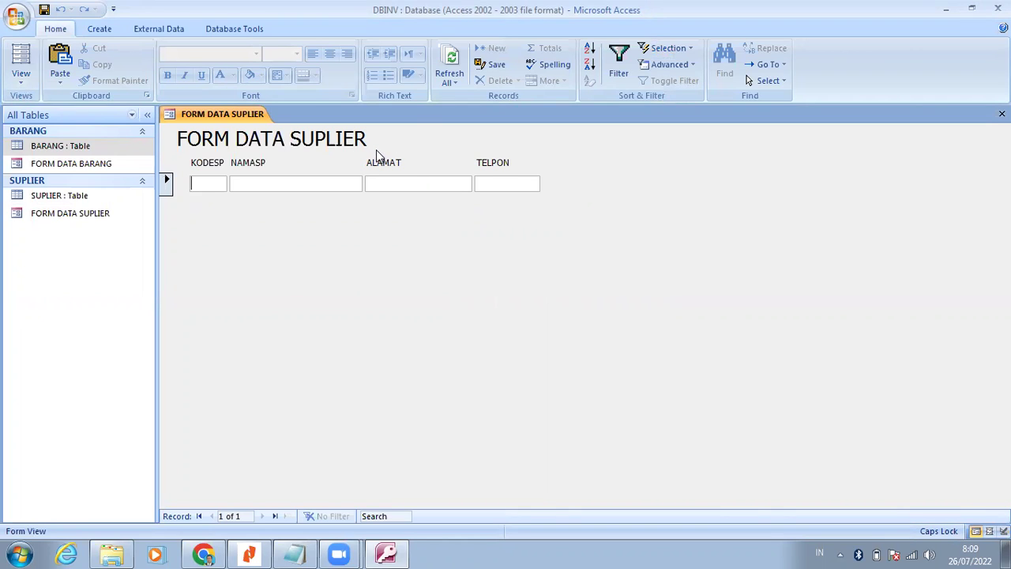
# Read the following instruction in the Nitro Reader handout and switch the FORM DATA SUPLIER form to Design View in Access.
pyautogui.click(249, 552)
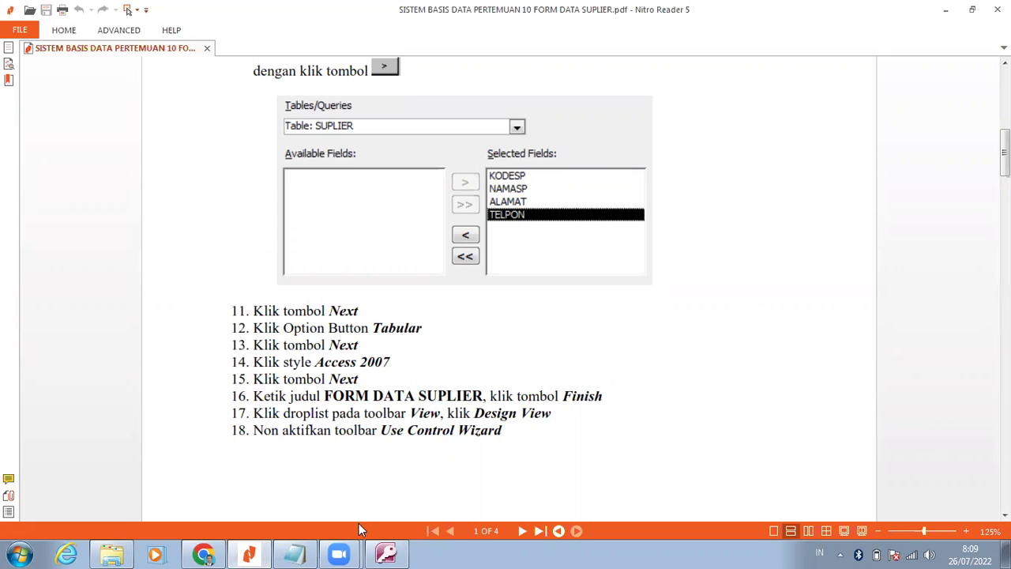
pyautogui.click(387, 553)
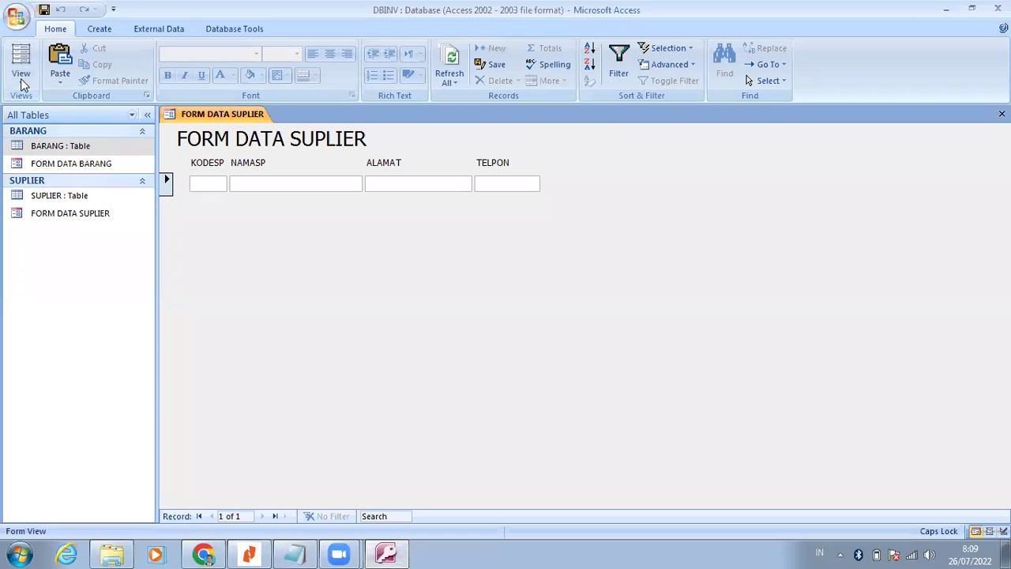
pyautogui.click(21, 79)
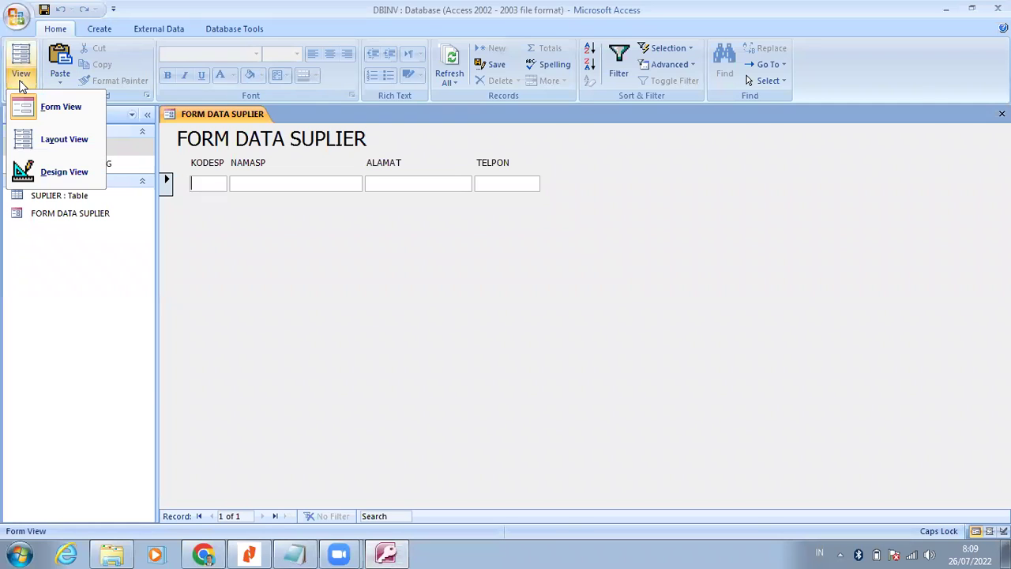
pyautogui.click(47, 172)
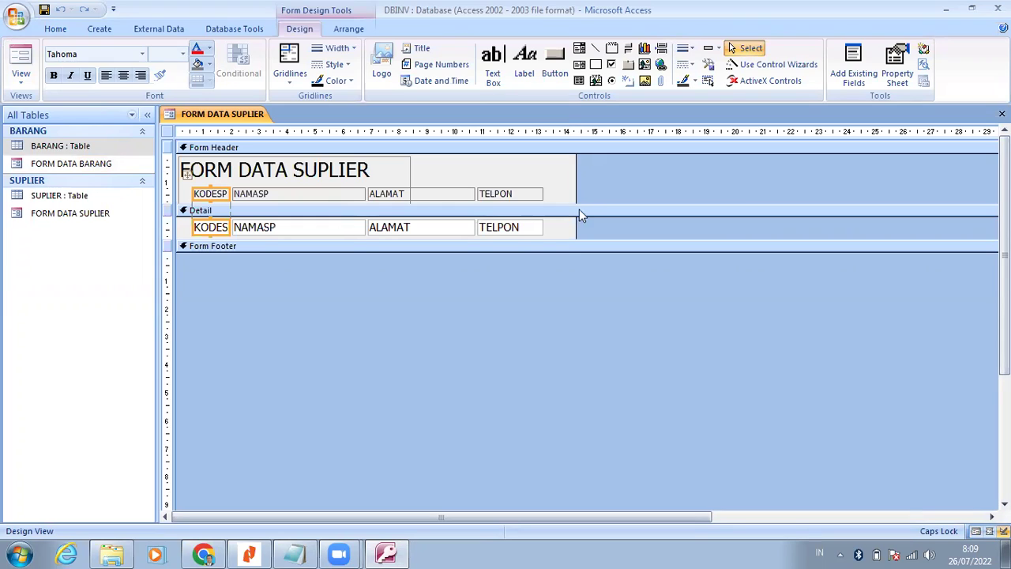
# Enlarge the Form Header section to about 5.5 cm high and resize its title label to one line high and about 13 cm wide.
pyautogui.moveTo(579, 204); pyautogui.dragTo(579, 307)
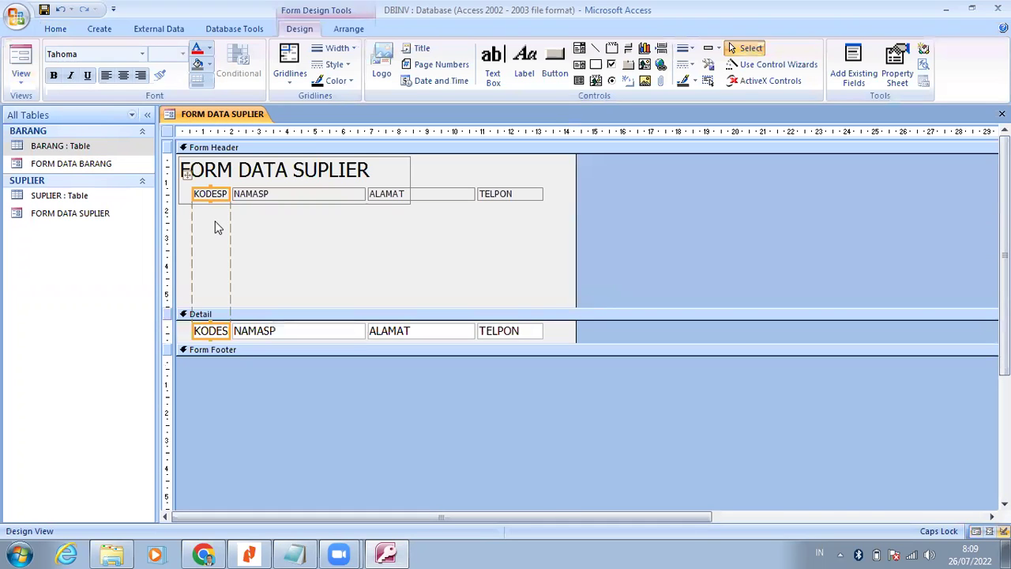
pyautogui.click(185, 204)
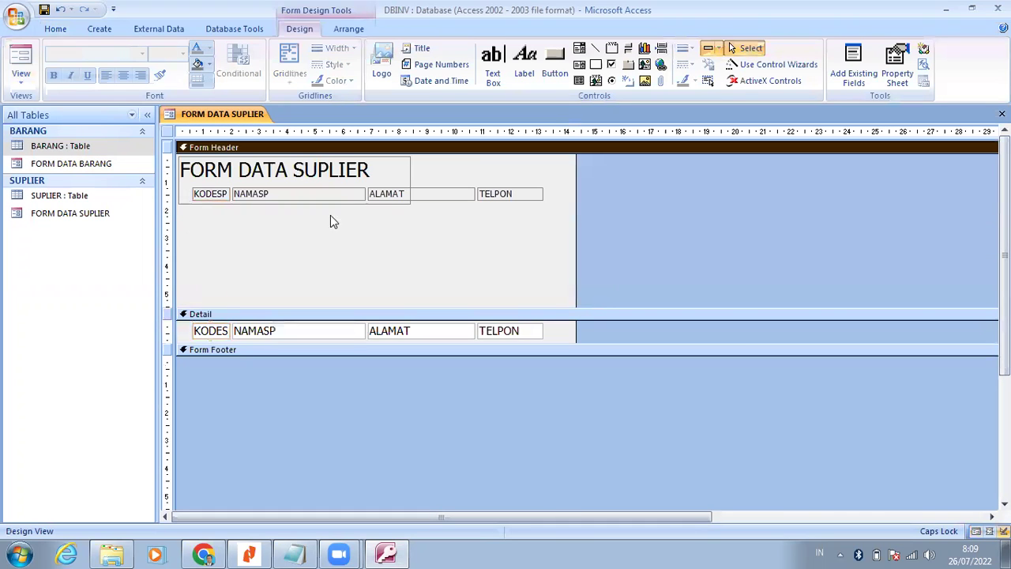
pyautogui.click(187, 198)
pyautogui.moveTo(292, 204); pyautogui.dragTo(291, 181)
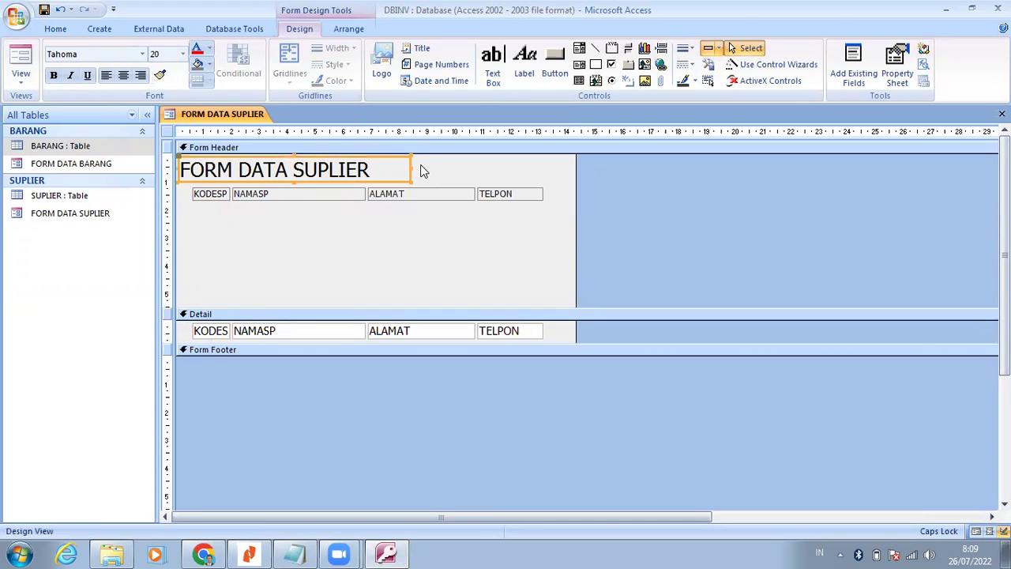
pyautogui.moveTo(411, 167); pyautogui.dragTo(411, 167)
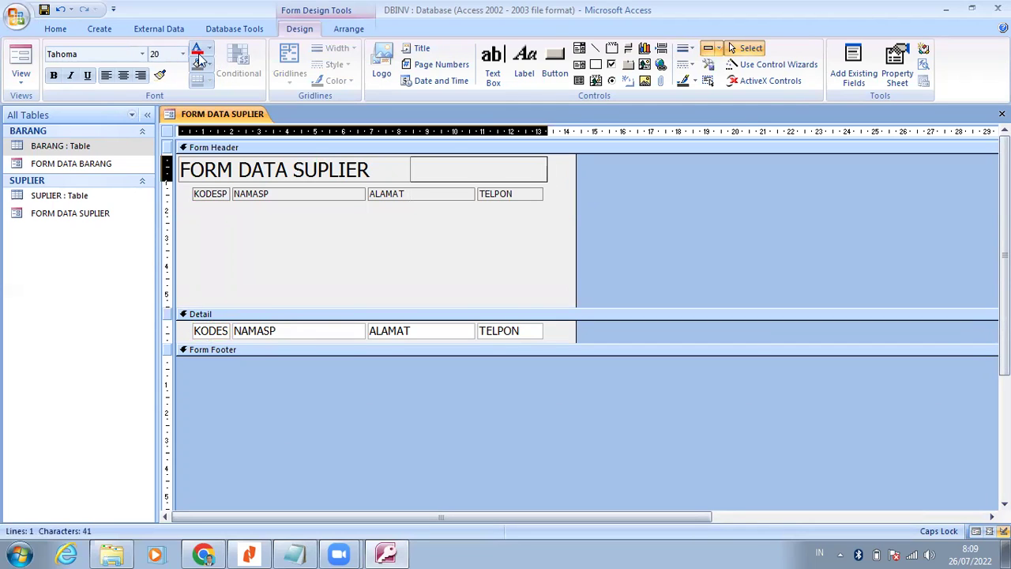
# Centre the title text in its label and move the row of column labels down to the lower edge of the Form Header.
pyautogui.click(124, 75)
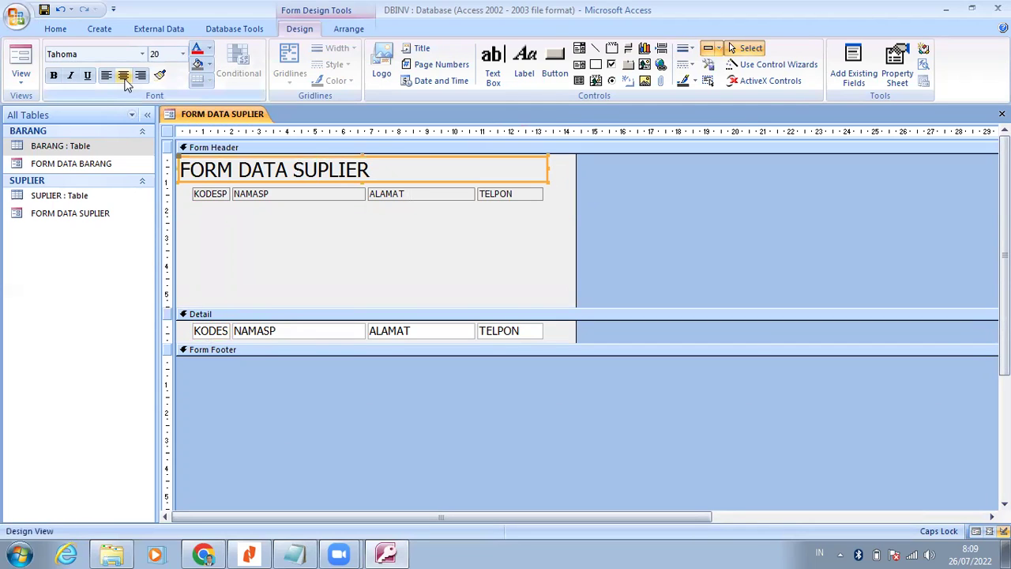
pyautogui.click(166, 192)
pyautogui.click(319, 192)
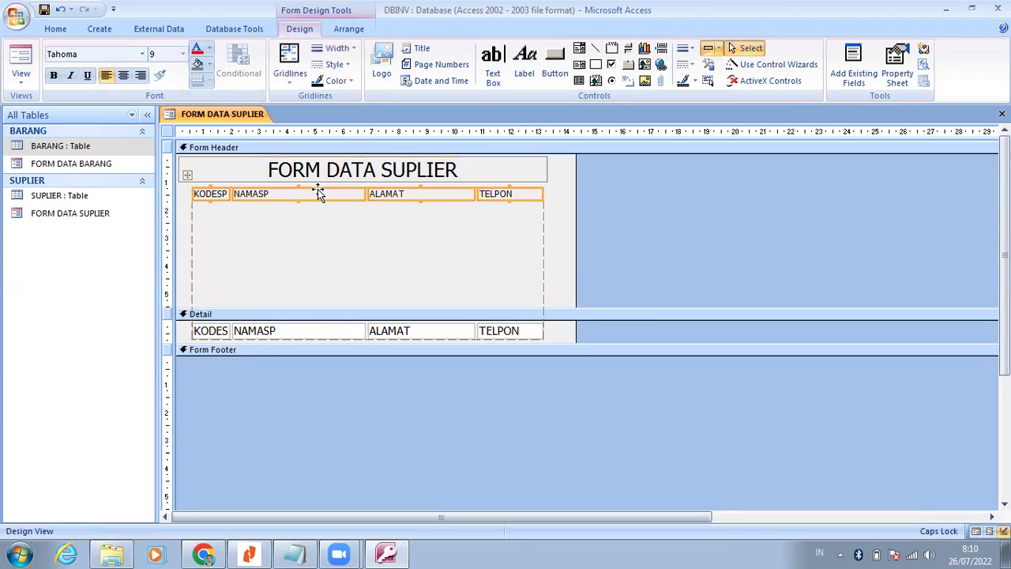
pyautogui.moveTo(317, 217); pyautogui.dragTo(317, 295)
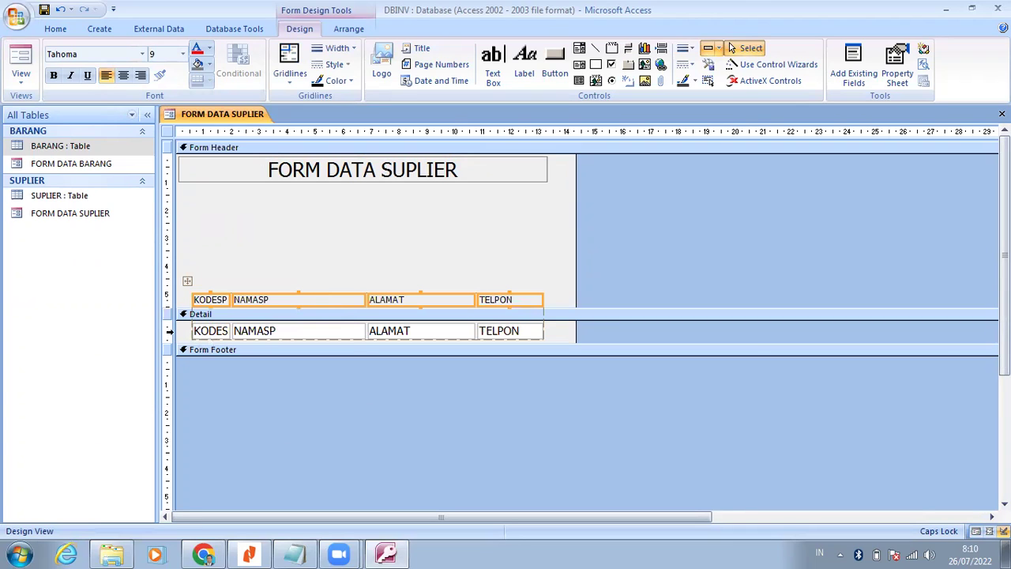
# Shrink the Detail section so that it just fits the height of its row of fields.
pyautogui.click(169, 331)
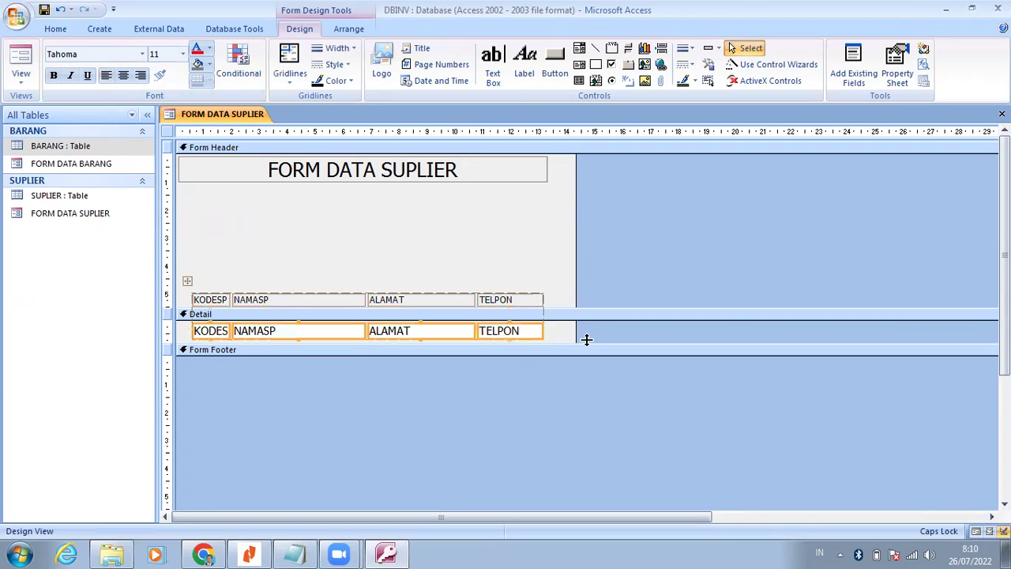
pyautogui.moveTo(586, 338); pyautogui.dragTo(586, 336)
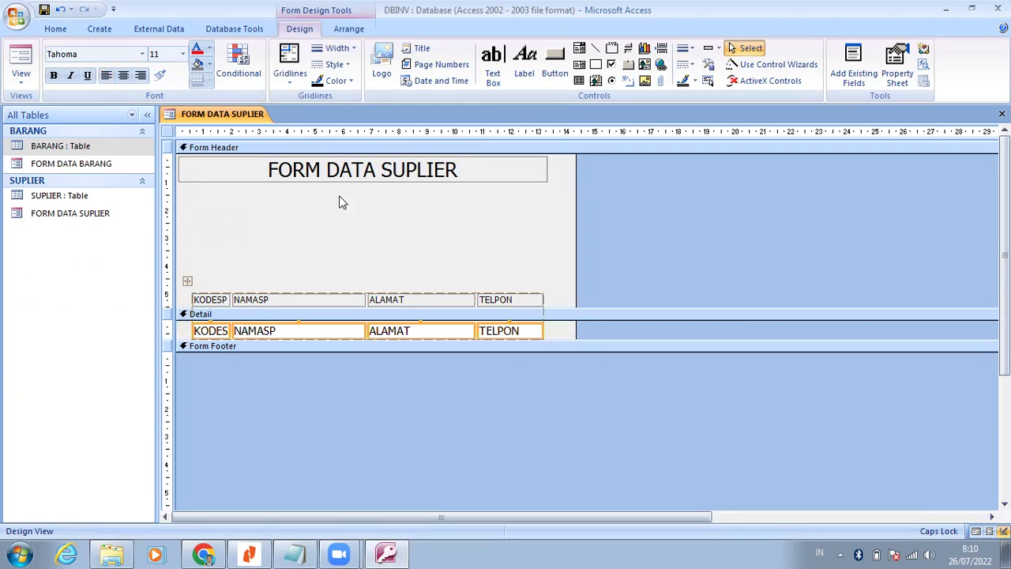
pyautogui.click(340, 237)
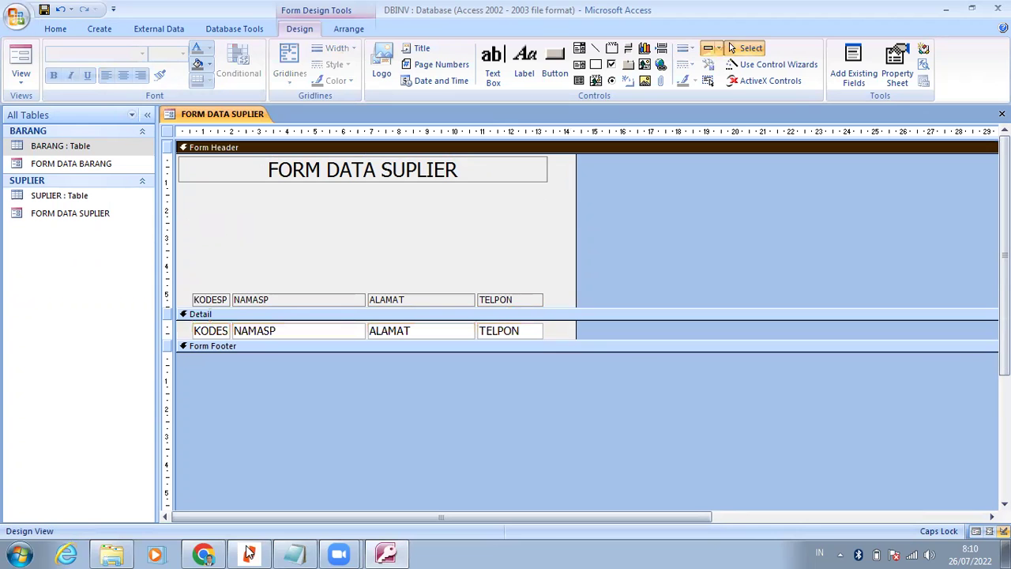
# Switch to the Nitro Reader handout, read instructions 18 and 19 with the sample form layout, and return to Access.
pyautogui.click(250, 553)
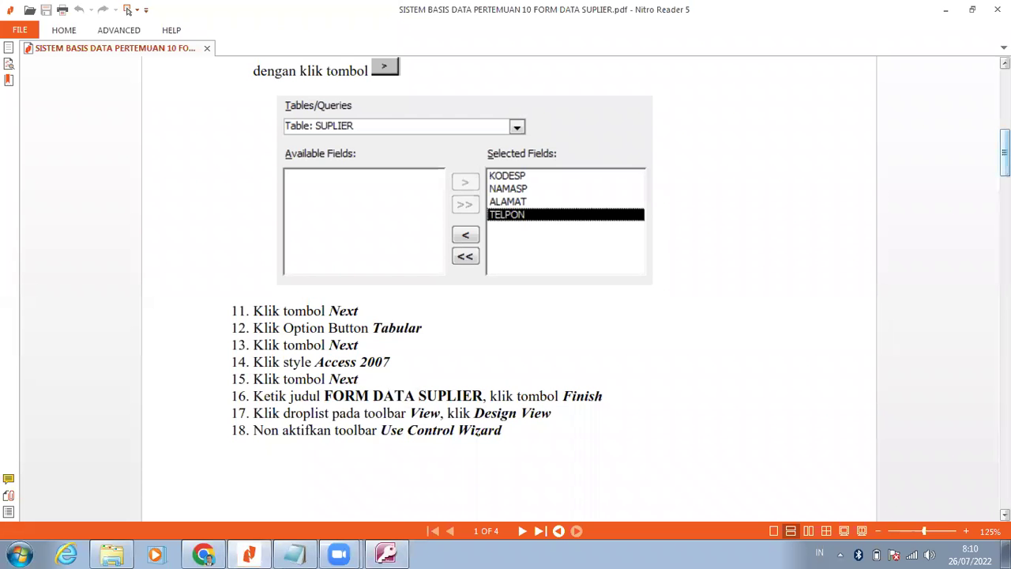
pyautogui.scroll(-5, 509, 288)
pyautogui.scroll(-14, 509, 288)
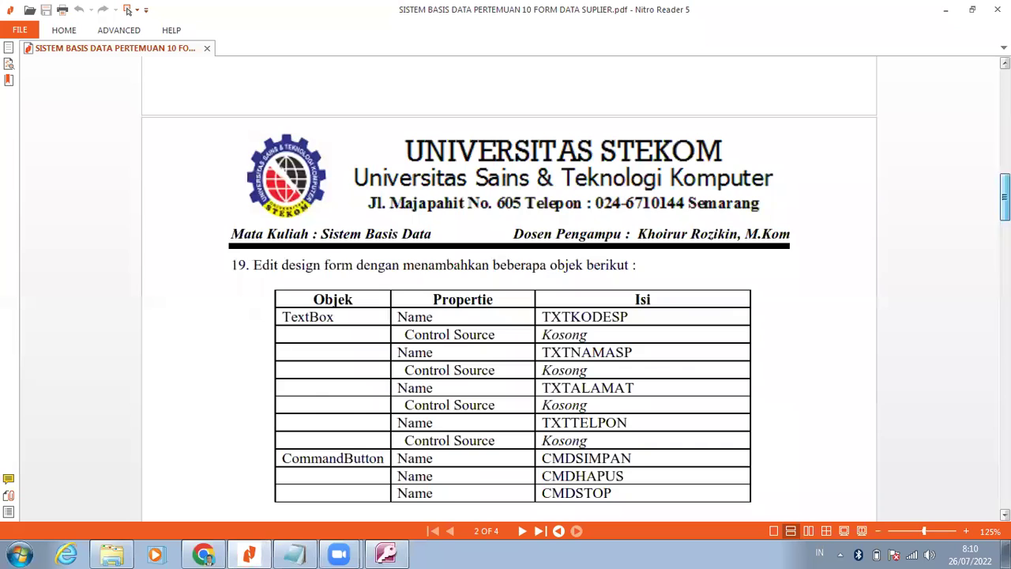
pyautogui.scroll(2, 456, 142)
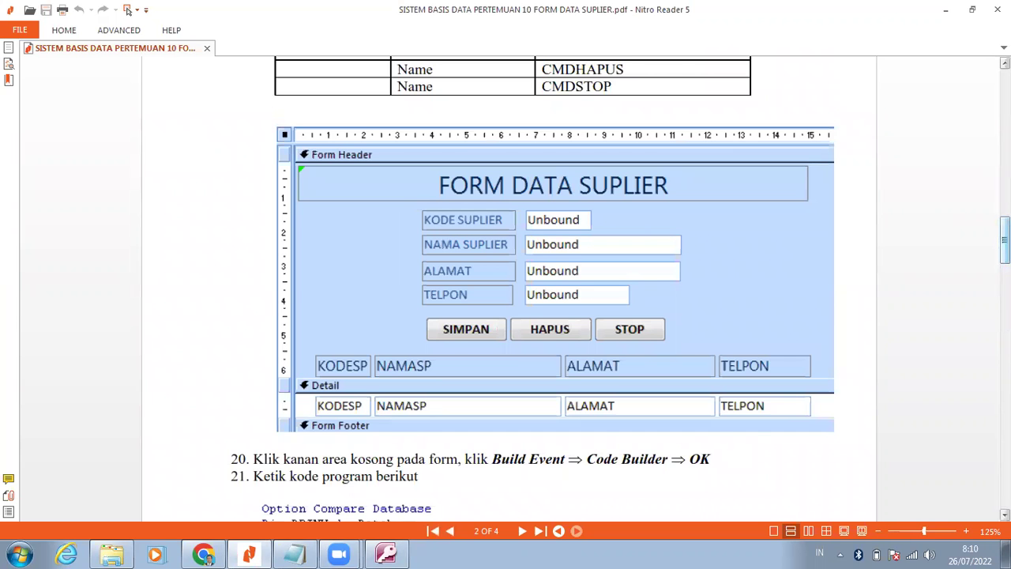
pyautogui.scroll(1, 552, 289)
pyautogui.scroll(10, 641, 114)
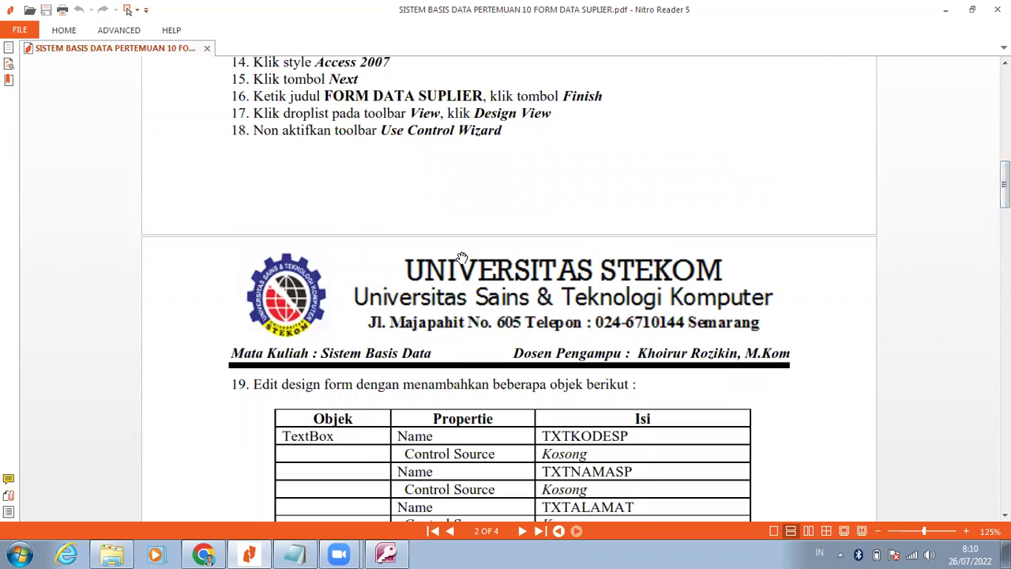
pyautogui.click(389, 552)
pyautogui.moveTo(388, 551)
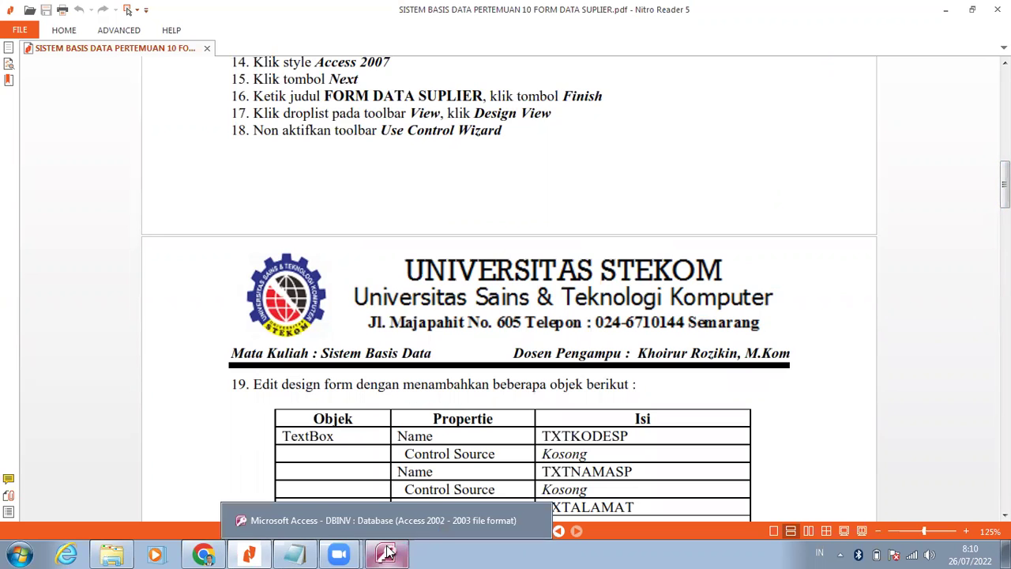
pyautogui.click(394, 520)
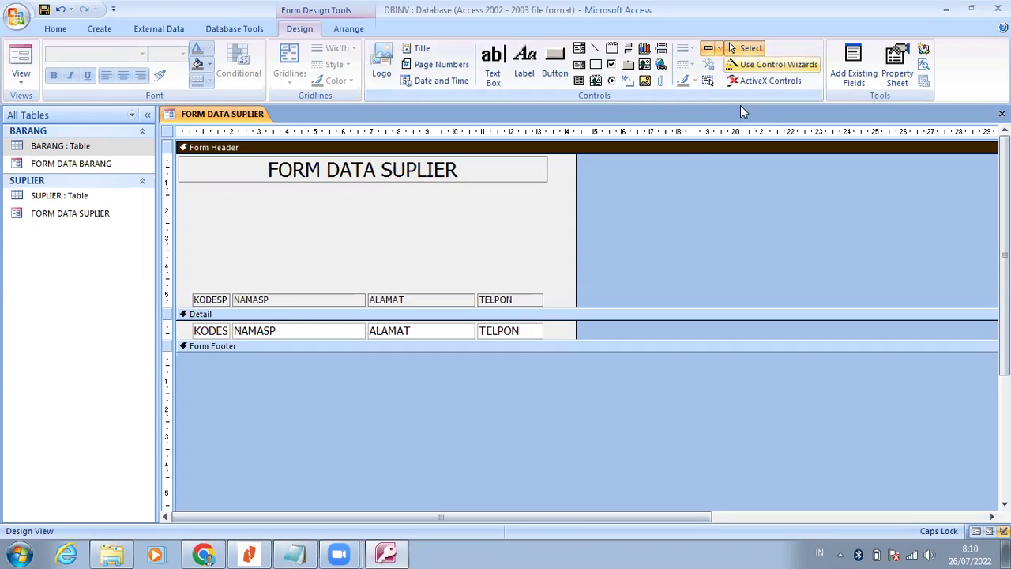
# Try adding a command button to the Form Header with Use Control Wizards on, cancelling its wizard and deleting the button.
pyautogui.click(562, 56)
pyautogui.click(502, 210)
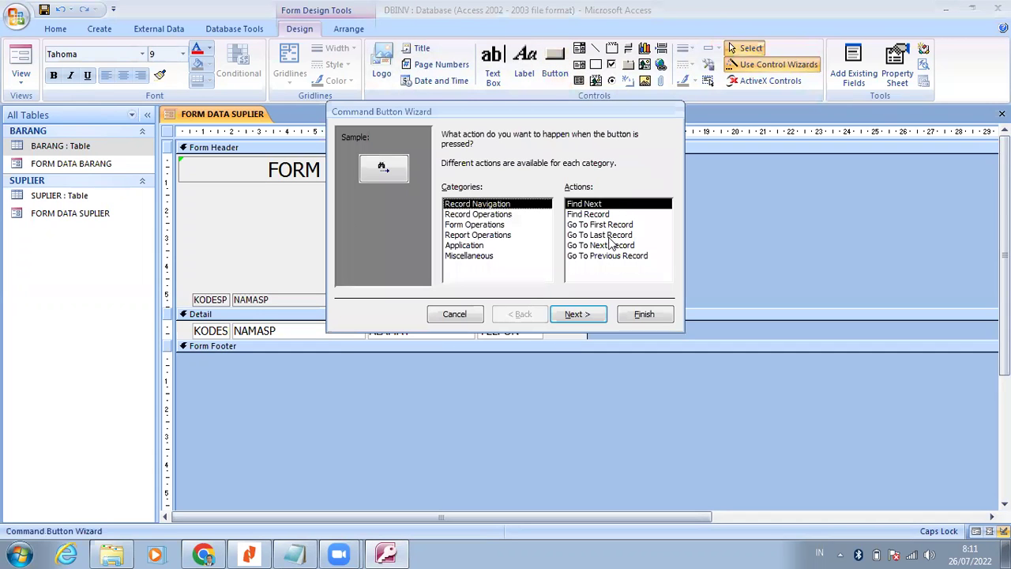
pyautogui.click(465, 316)
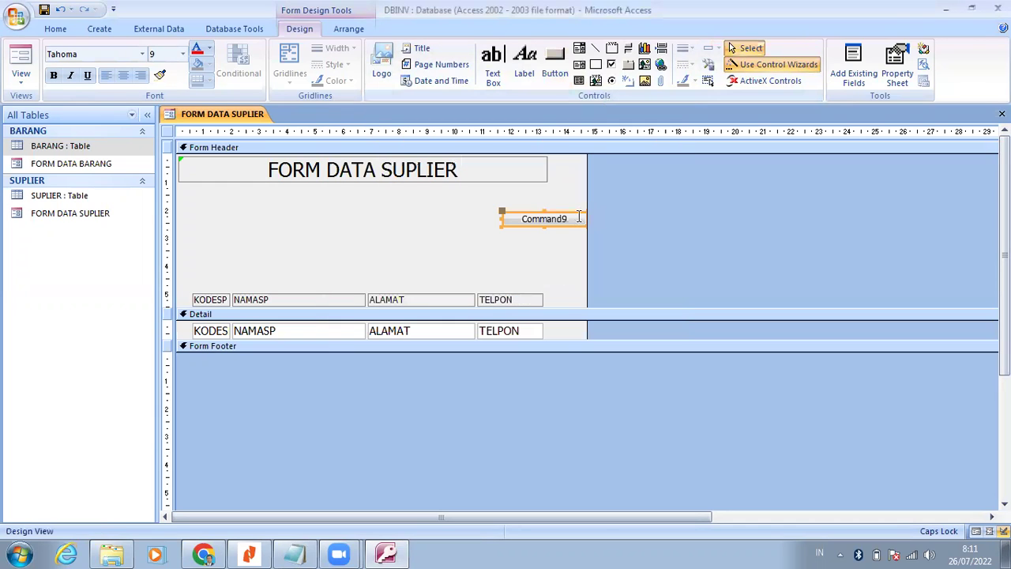
pyautogui.press('Delete')
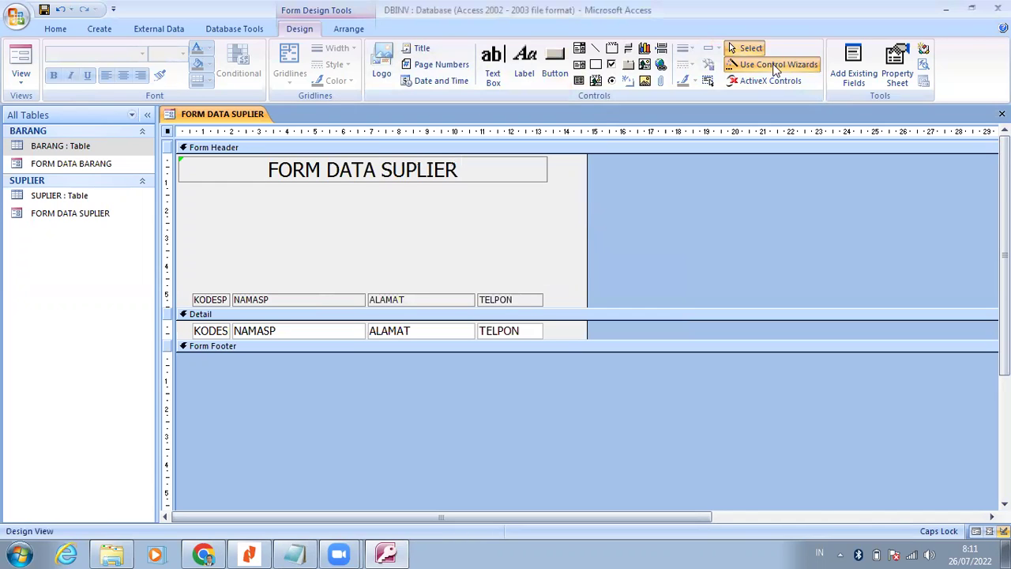
# Turn off Use Control Wizards and test it with a command button in the Form Header, deleting the button again.
pyautogui.click(551, 63)
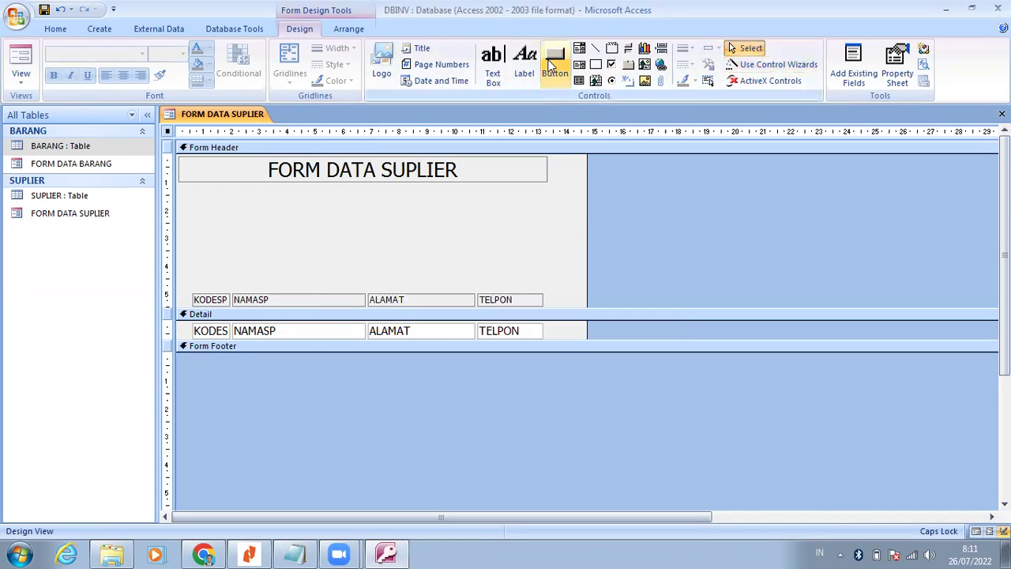
pyautogui.click(509, 223)
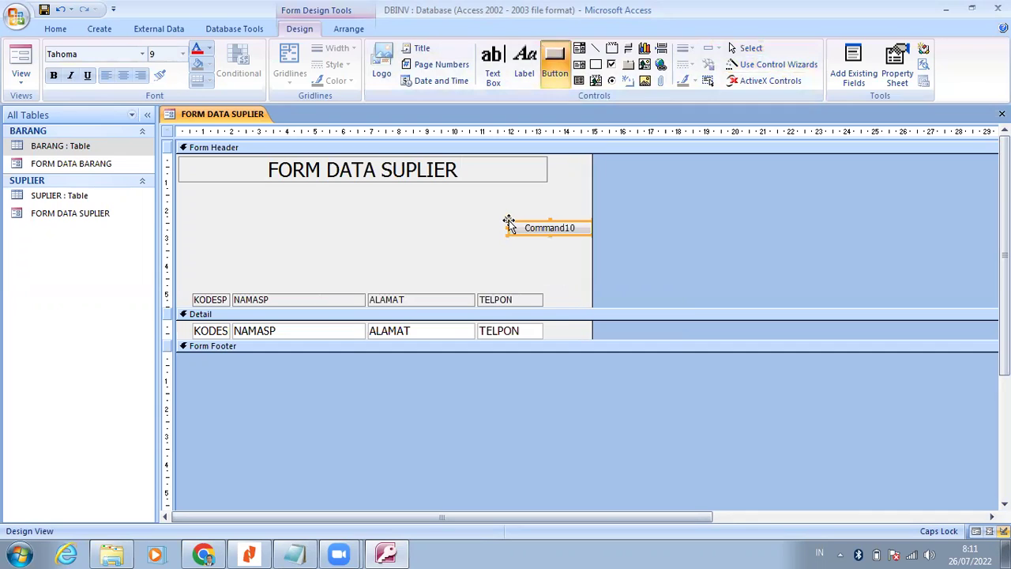
pyautogui.press('Delete')
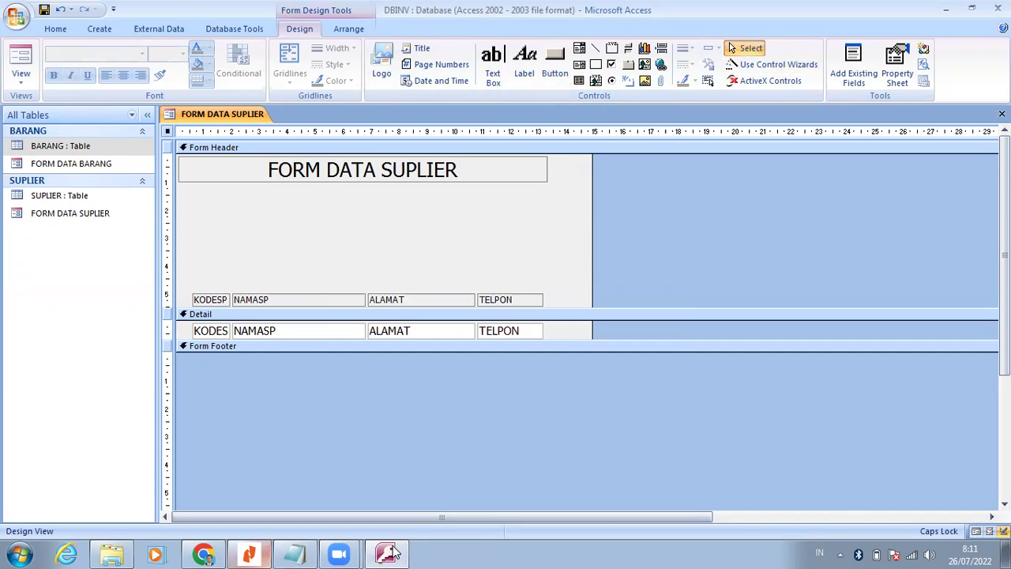
# Examine the text box and command button names and the sample layout in the Nitro Reader handout, and return to Access.
pyautogui.moveTo(387, 552)
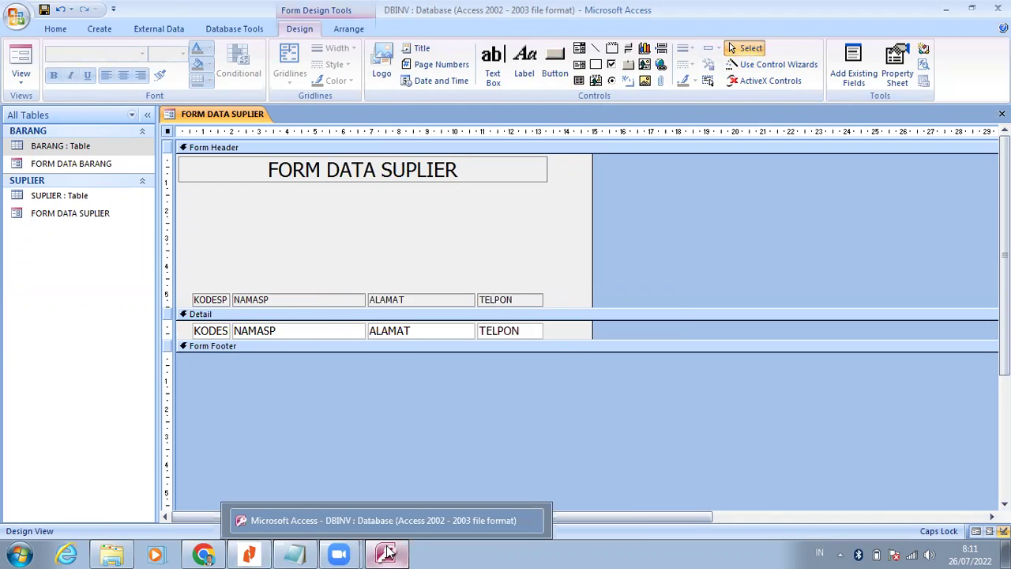
pyautogui.click(253, 552)
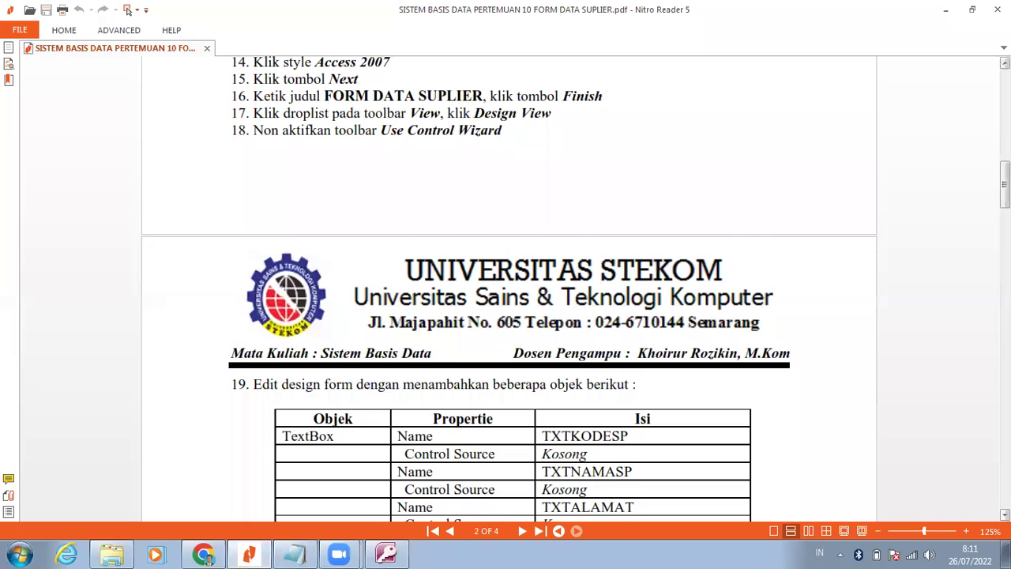
pyautogui.scroll(-1, 126, 10)
pyautogui.scroll(-3, 128, 10)
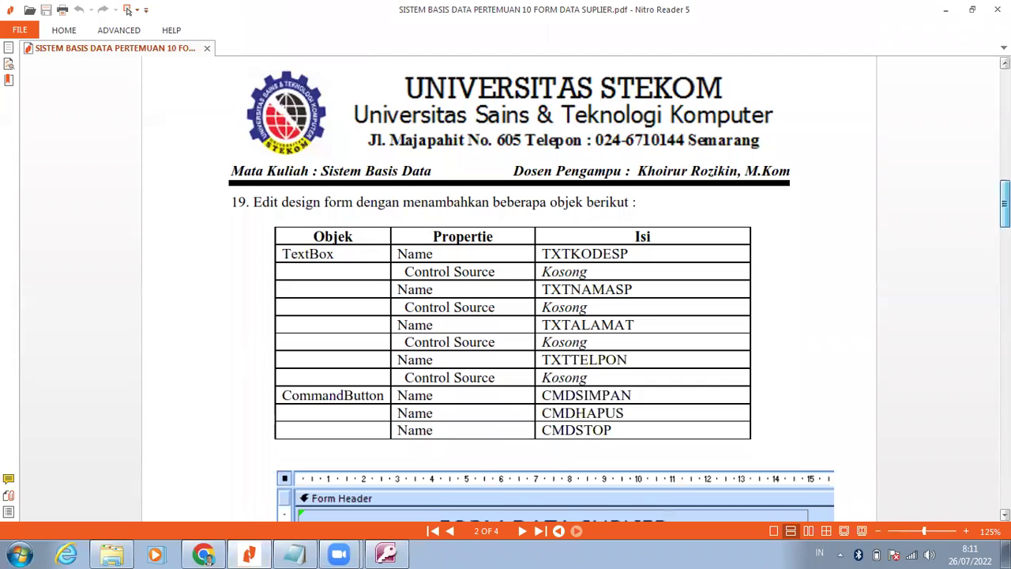
pyautogui.scroll(-2, 128, 10)
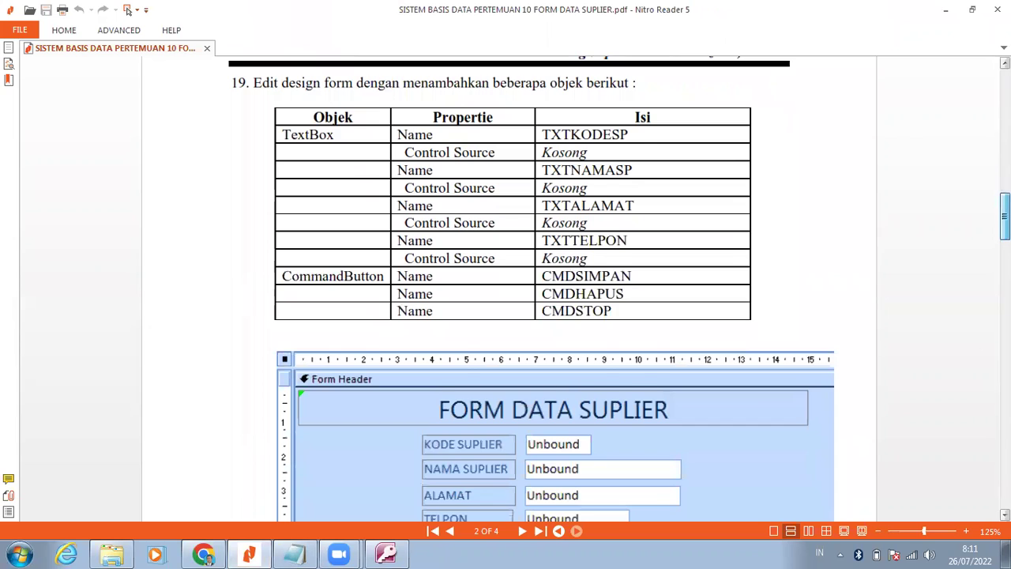
pyautogui.scroll(-1, 853, 291)
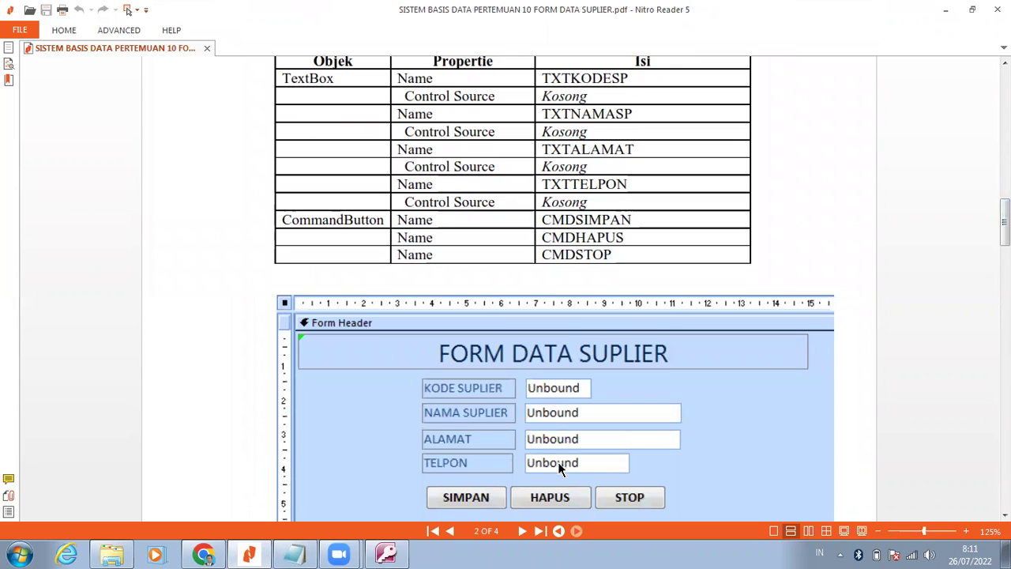
pyautogui.click(387, 553)
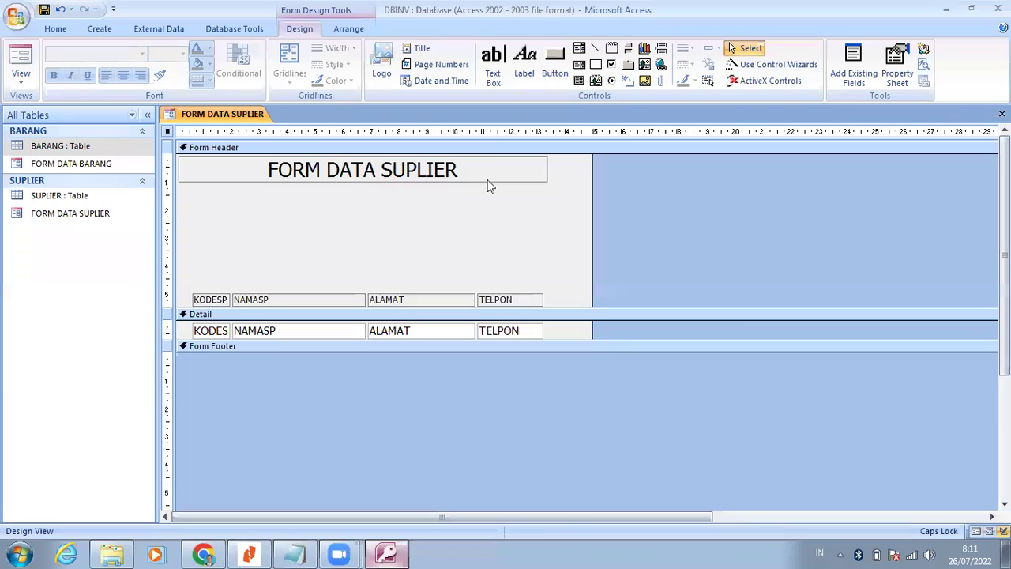
# Add a text box below the title in the Form Header, about 7 cm from the form's left edge, and name it TXTKODESP.
pyautogui.click(491, 70)
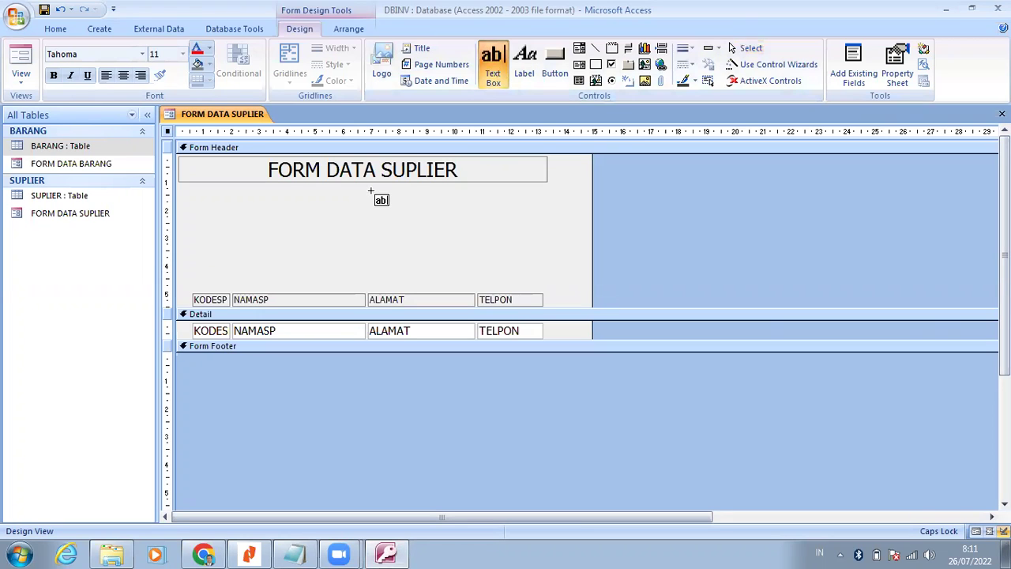
pyautogui.click(371, 193)
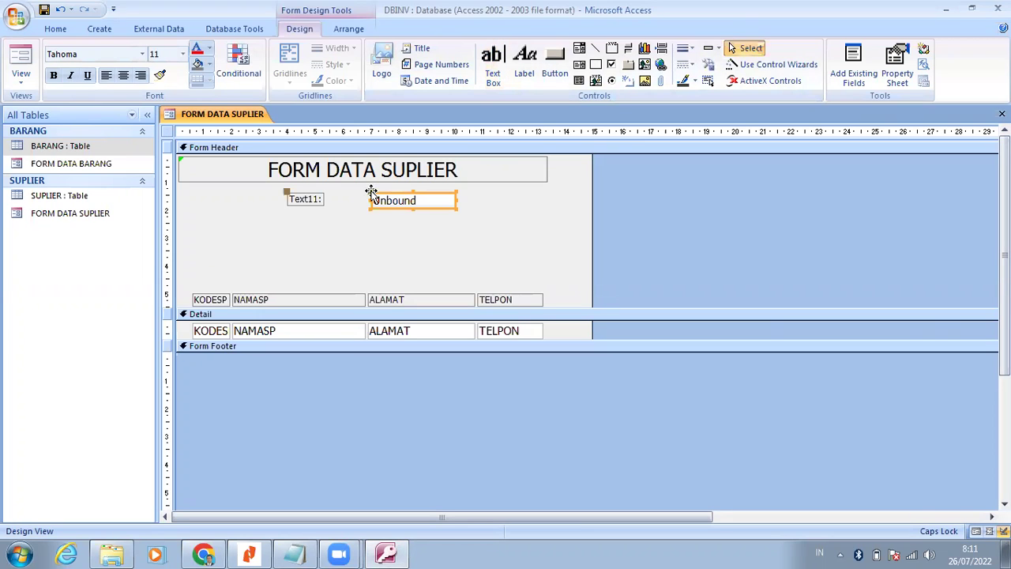
pyautogui.click(402, 201)
pyautogui.rightClick(403, 201)
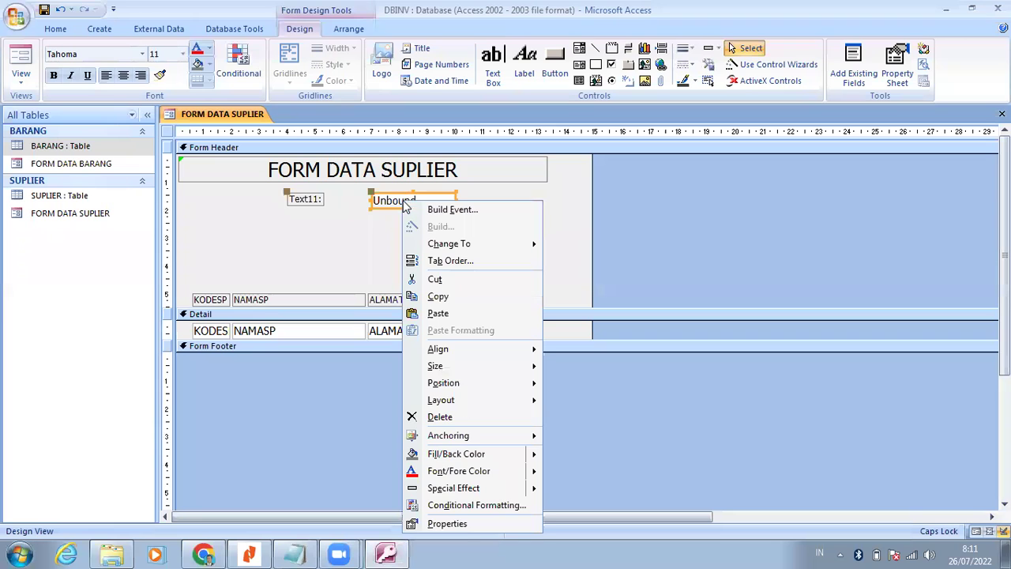
pyautogui.click(458, 526)
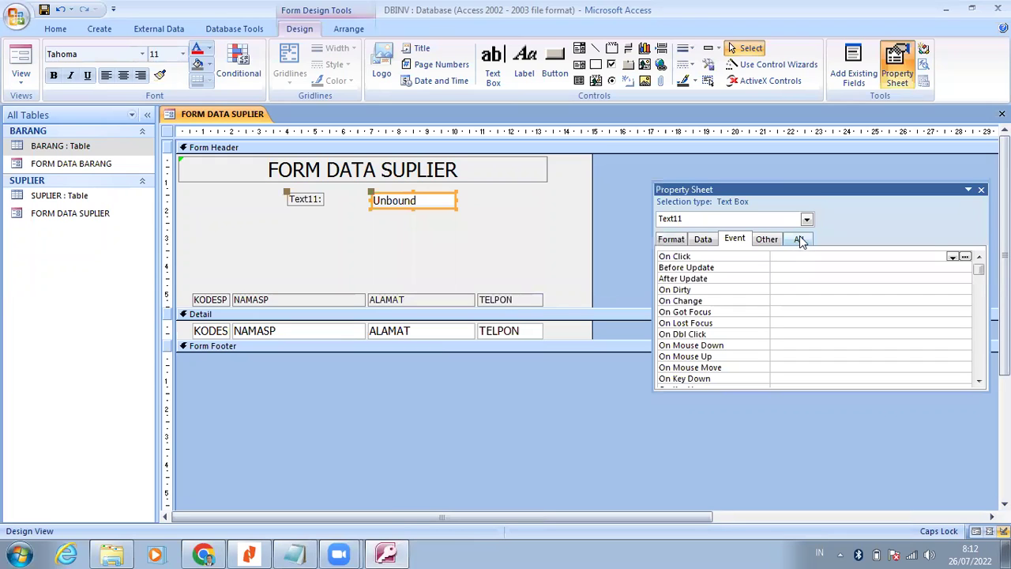
pyautogui.click(800, 239)
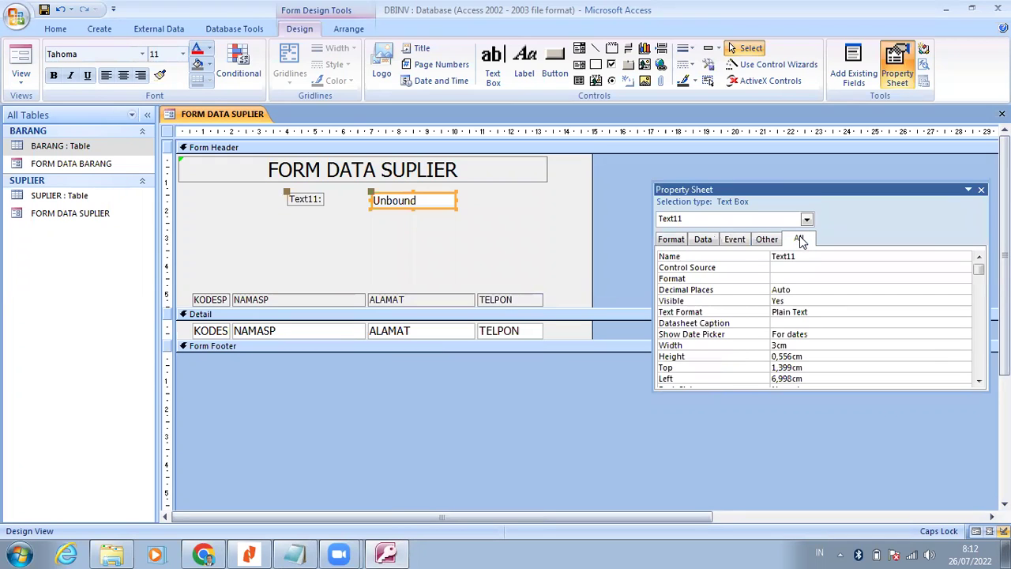
pyautogui.click(739, 259)
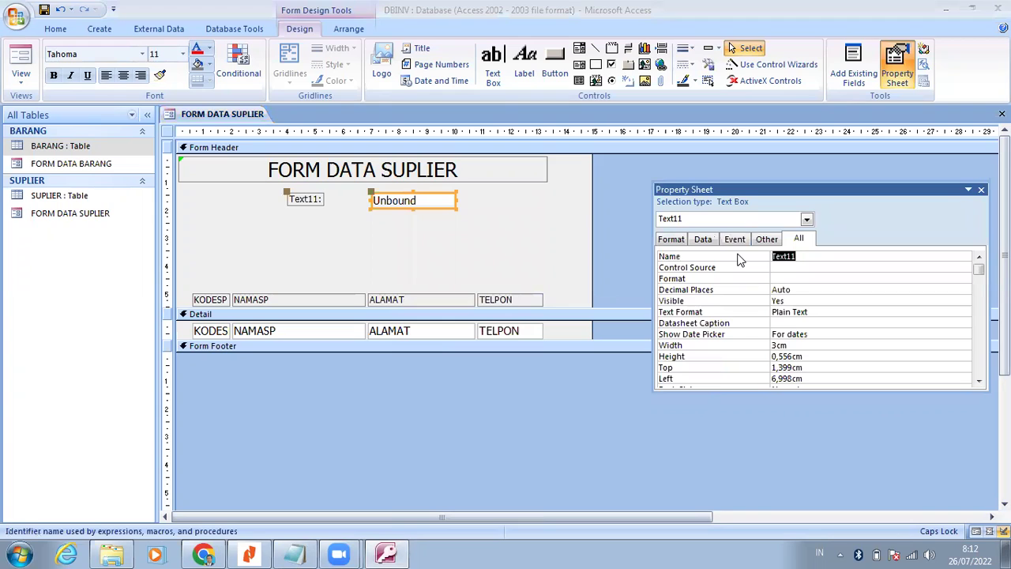
pyautogui.write('TXTKODESP')
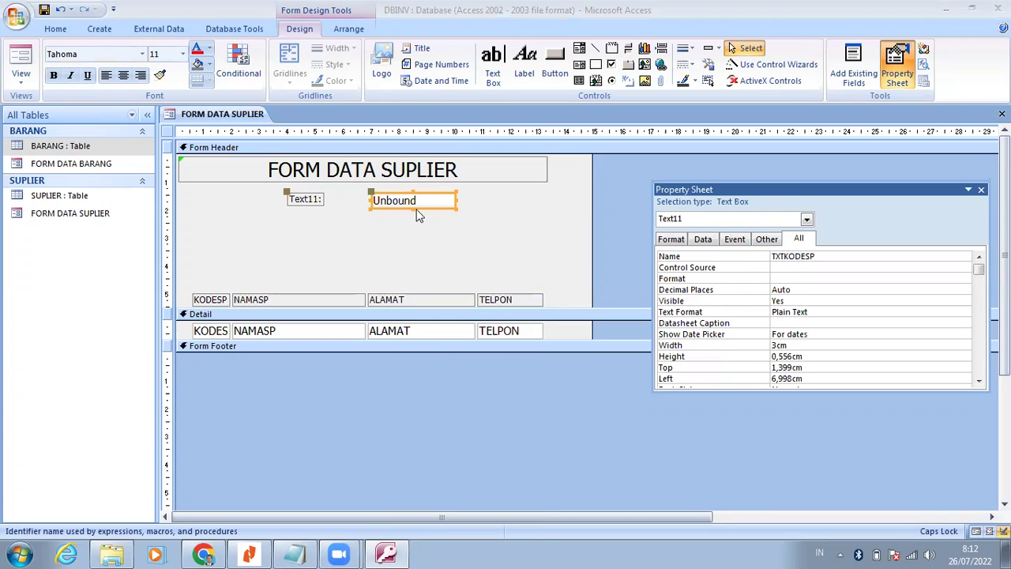
# Set the caption of the new text box's label to KODE SUPLIER and widen the label to about 2.8 cm.
pyautogui.click(304, 201)
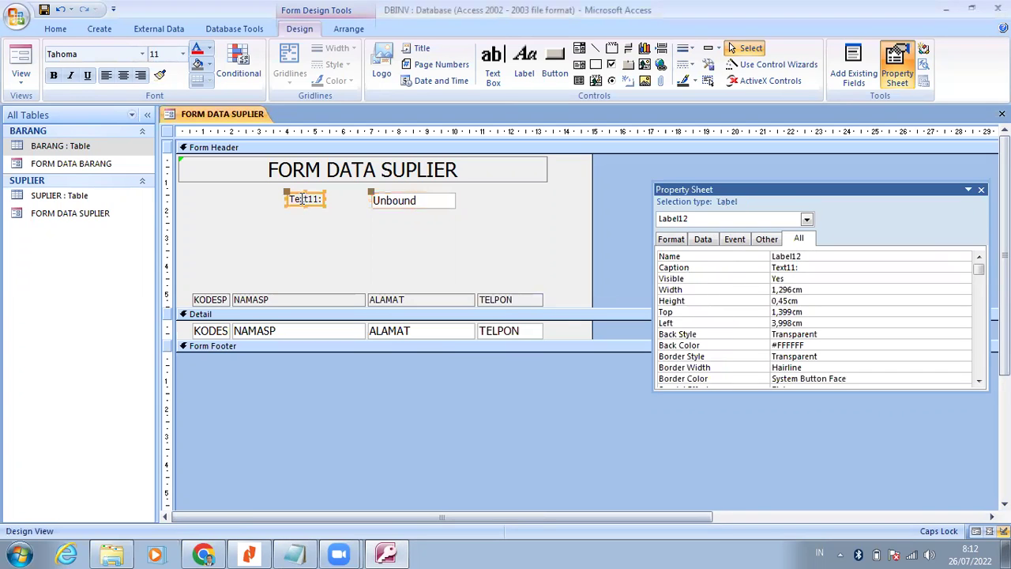
pyautogui.click(690, 269)
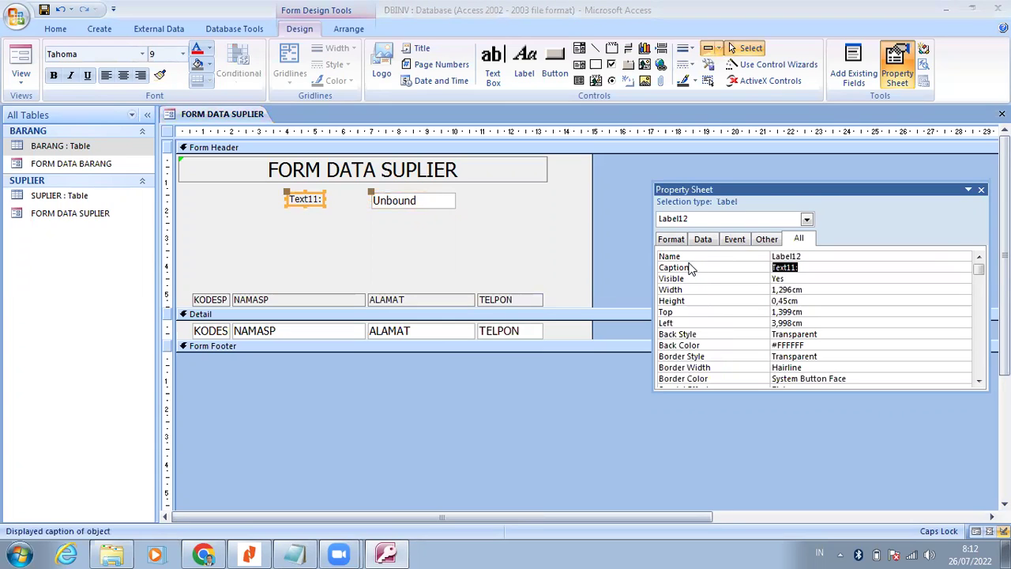
pyautogui.write('KODE SUPLIER')
pyautogui.press('Return')
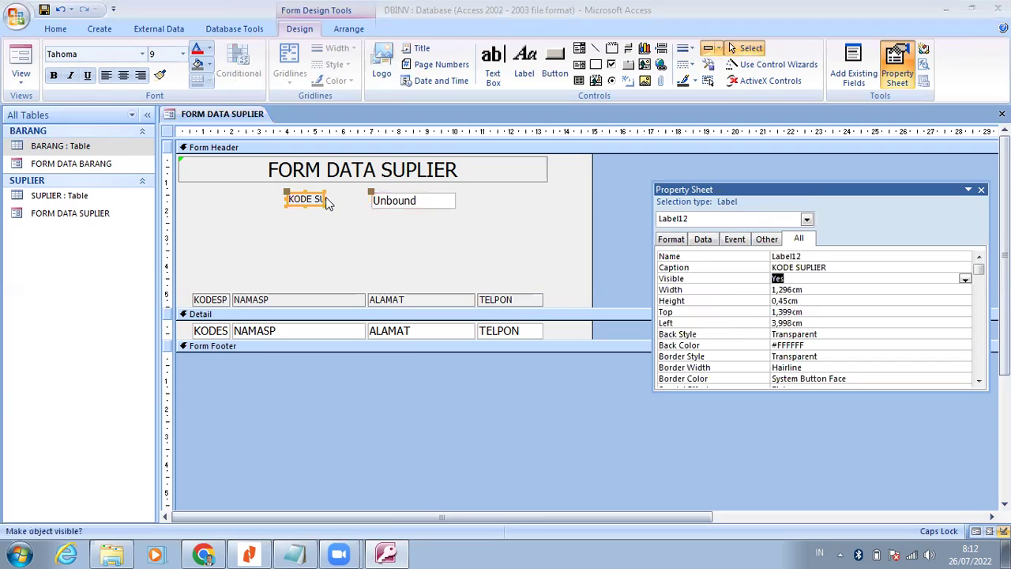
pyautogui.moveTo(327, 198); pyautogui.dragTo(366, 199)
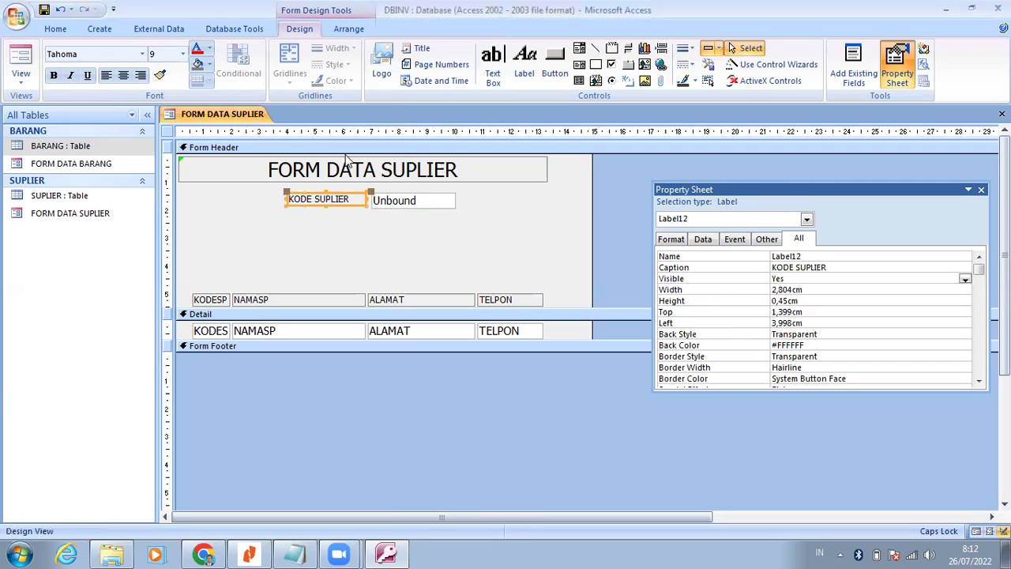
# Add a text box below the KODE SUPLIER one, about 7 cm from the form's left edge, and name it TXTNAMASP.
pyautogui.click(496, 63)
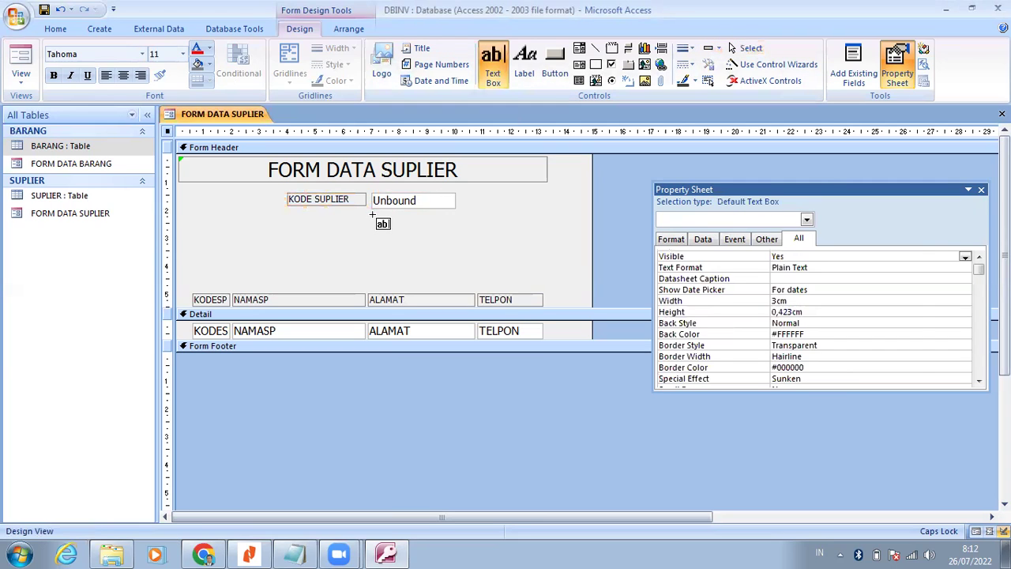
pyautogui.click(371, 215)
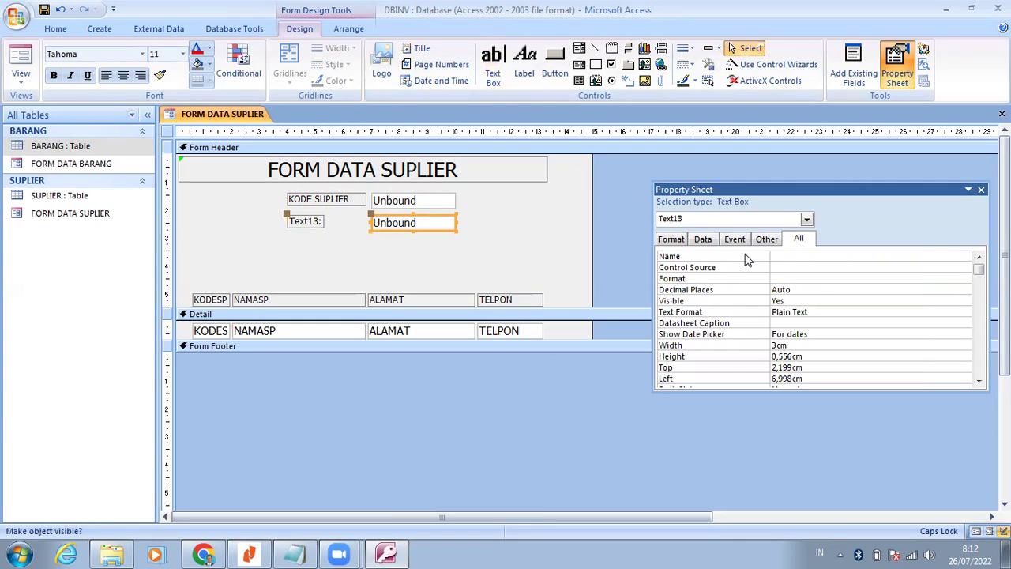
pyautogui.click(744, 256)
pyautogui.write('TXT')
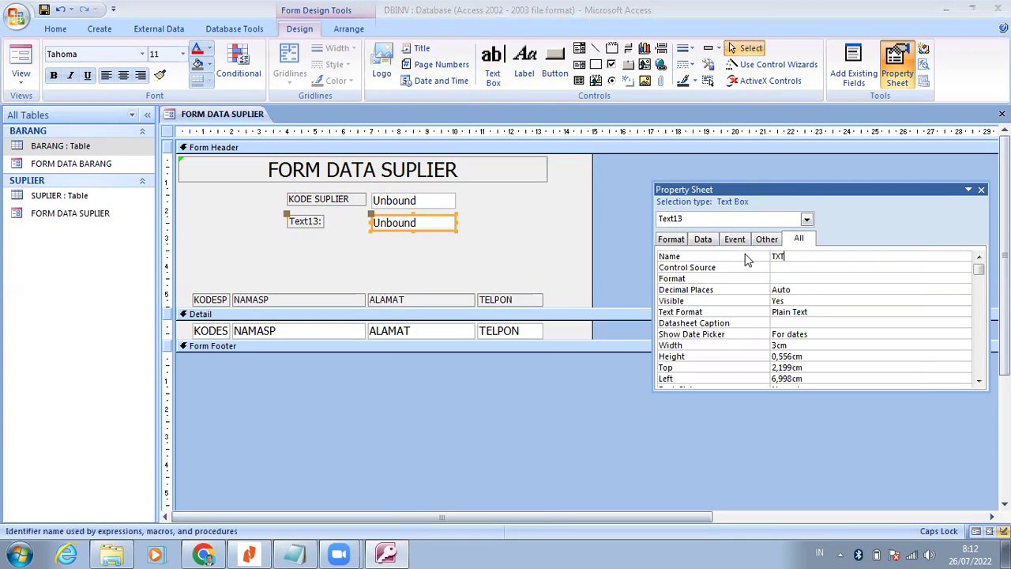
pyautogui.write('NAMASP')
pyautogui.press('Return')
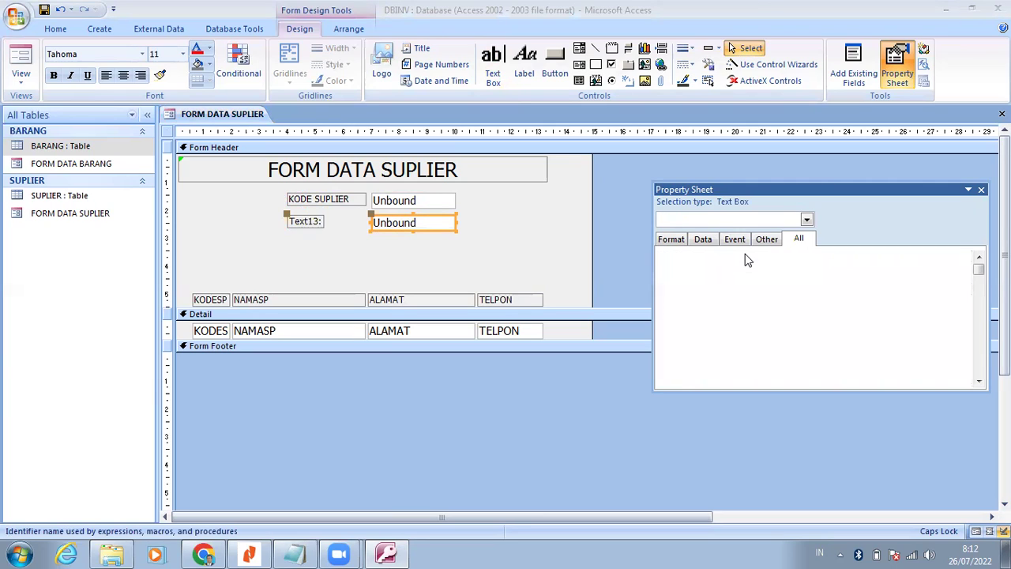
# Set the caption of the second text box's label to NAMA SUPLIER and widen the label to about 2.8 cm.
pyautogui.click(305, 224)
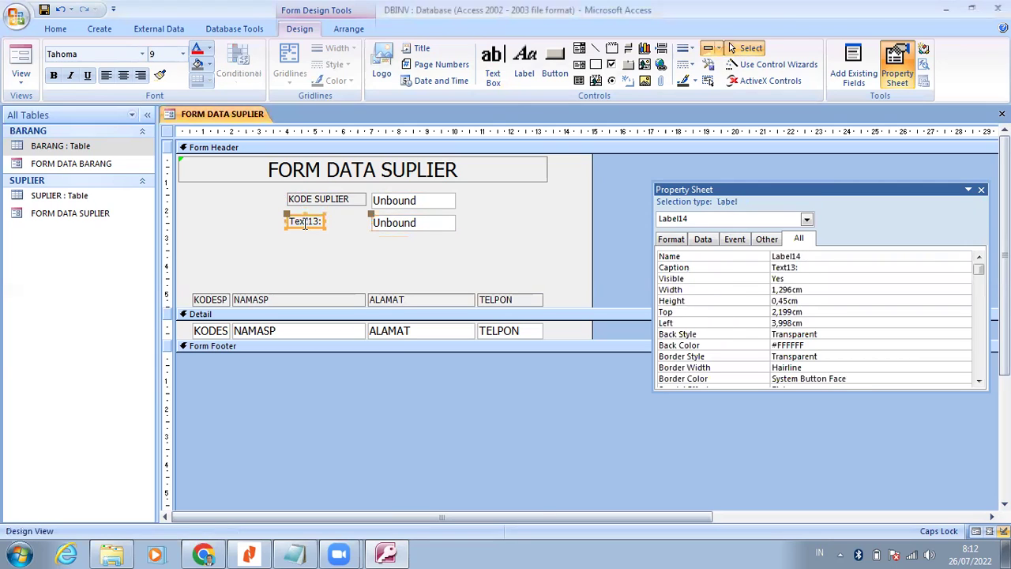
pyautogui.click(729, 270)
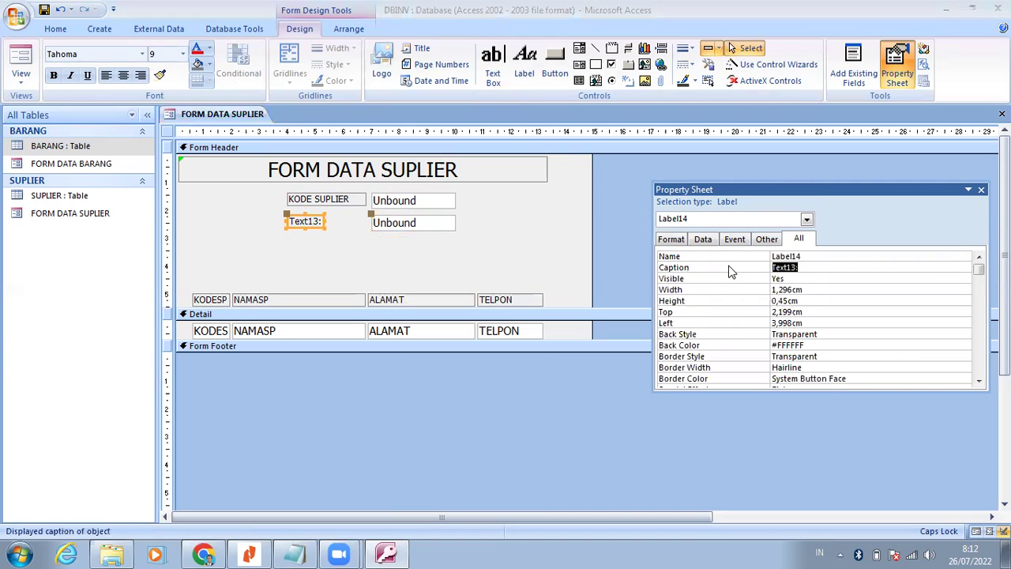
pyautogui.write('NAMA SUPLIER')
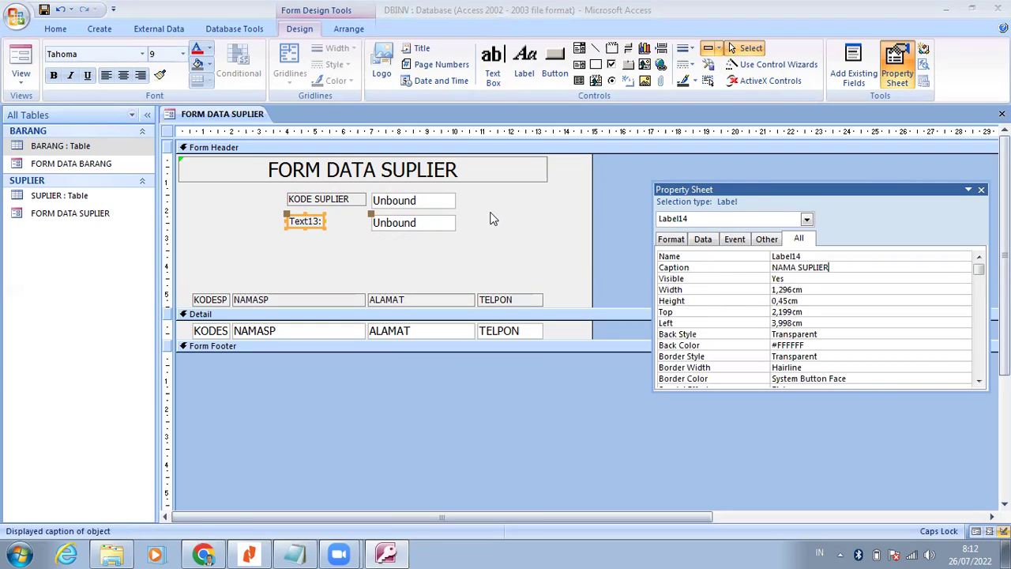
pyautogui.press('Return')
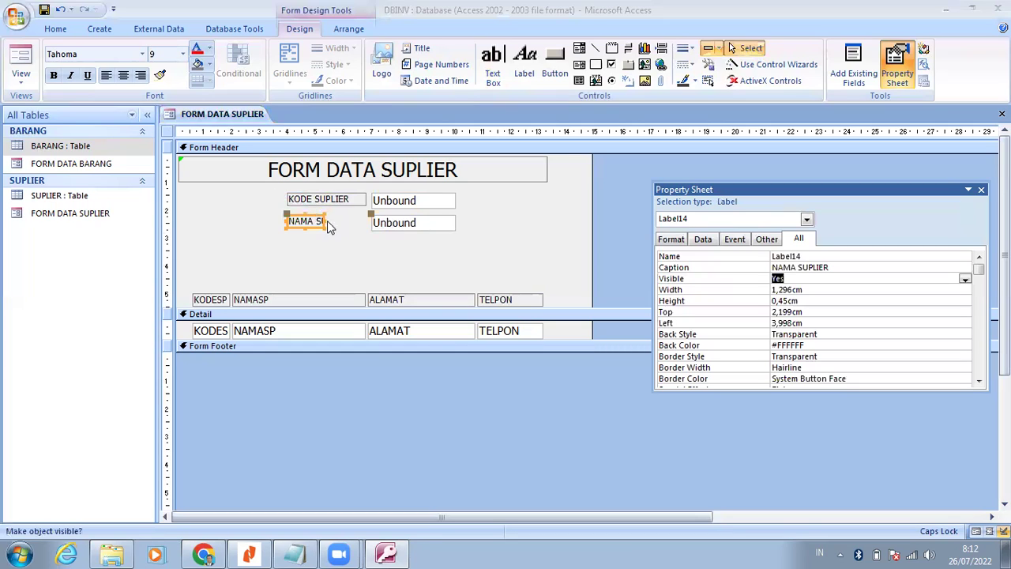
pyautogui.moveTo(324, 221); pyautogui.dragTo(367, 221)
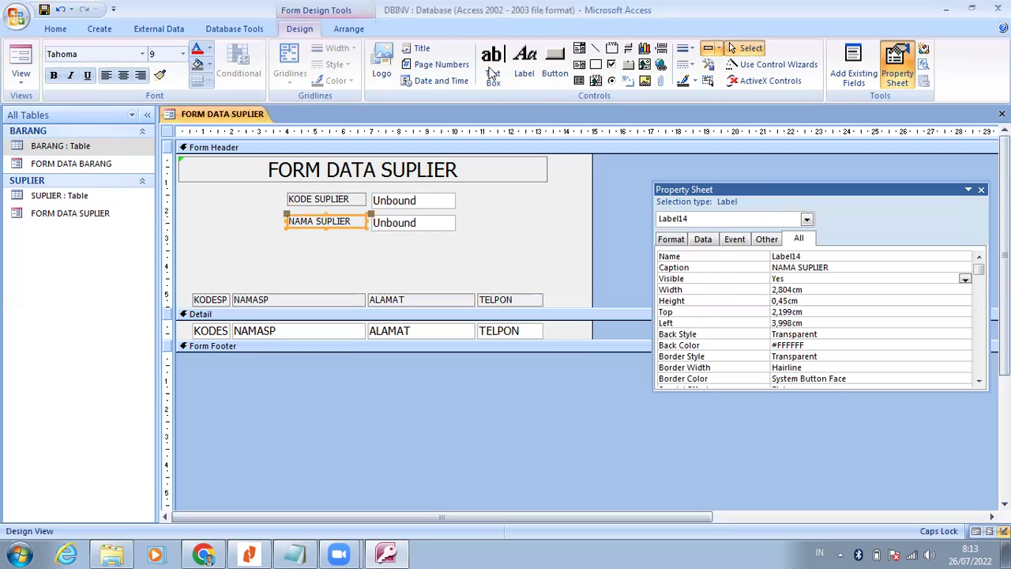
# Add a third text box below the NAMA SUPLIER one, about 7 cm from the form's left edge, and name it TXTALAMAT.
pyautogui.click(492, 65)
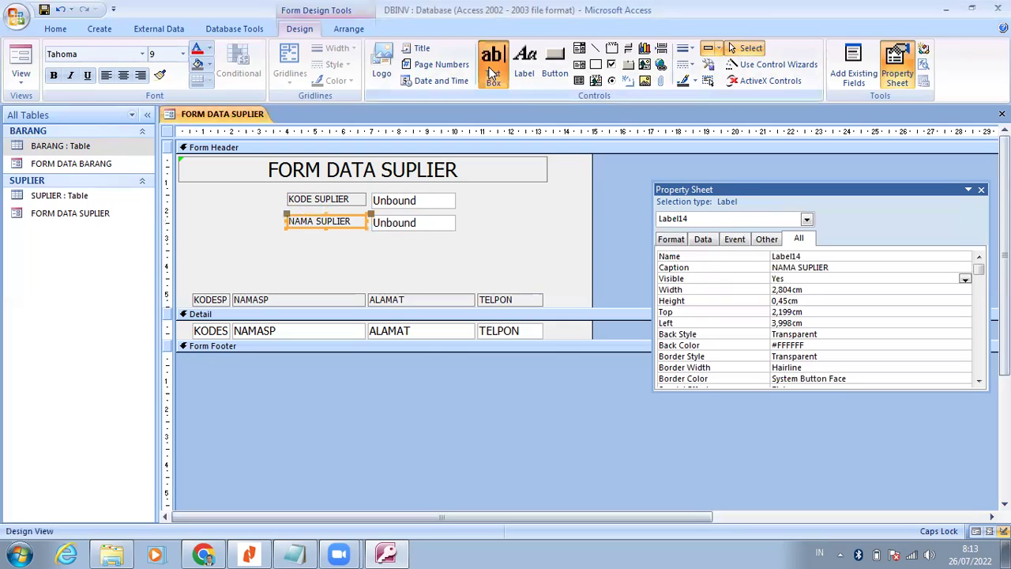
pyautogui.click(371, 235)
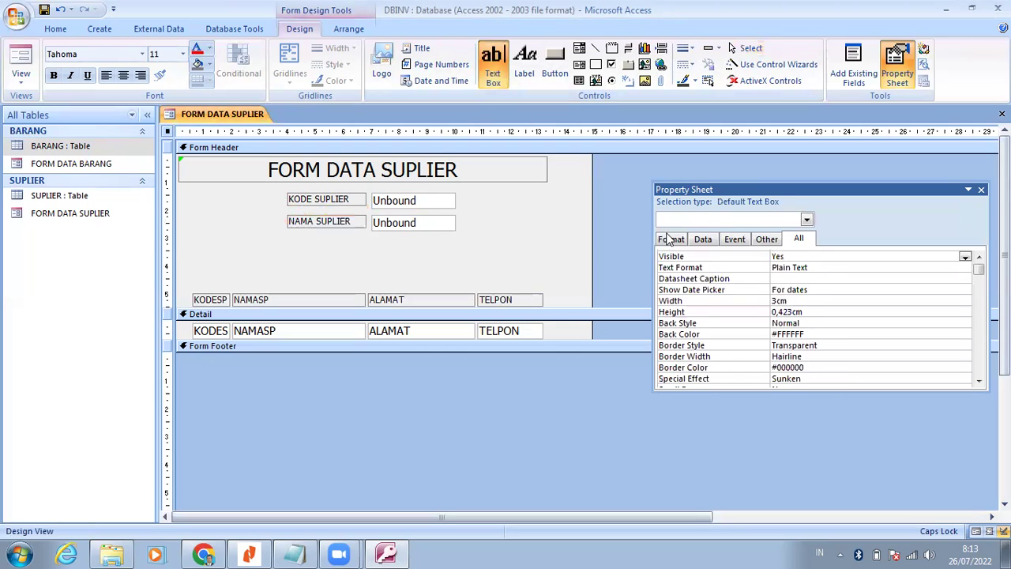
pyautogui.click(709, 257)
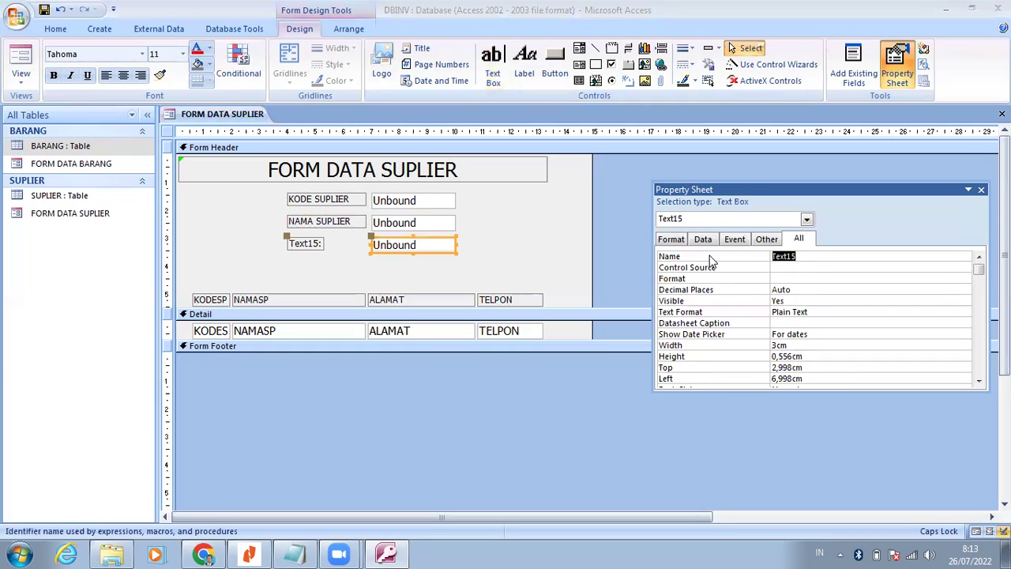
pyautogui.write('TXTALAMAT')
# Set the caption of the third text box's label to ALAMAT and widen the label to about 2.7 cm.
pyautogui.click(311, 247)
pyautogui.click(688, 268)
pyautogui.write('ALAMAT')
pyautogui.press('Return')
pyautogui.moveTo(324, 242); pyautogui.dragTo(364, 245)
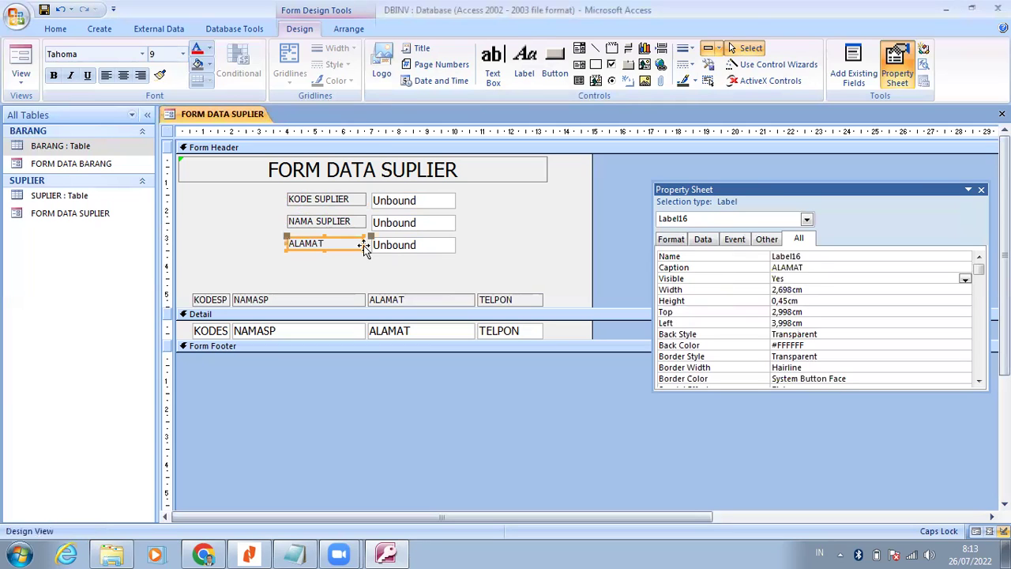
# Add a fourth text box below the ALAMAT one, about 7.1 cm from the form's left edge, and name it TXTTELPON.
pyautogui.click(496, 63)
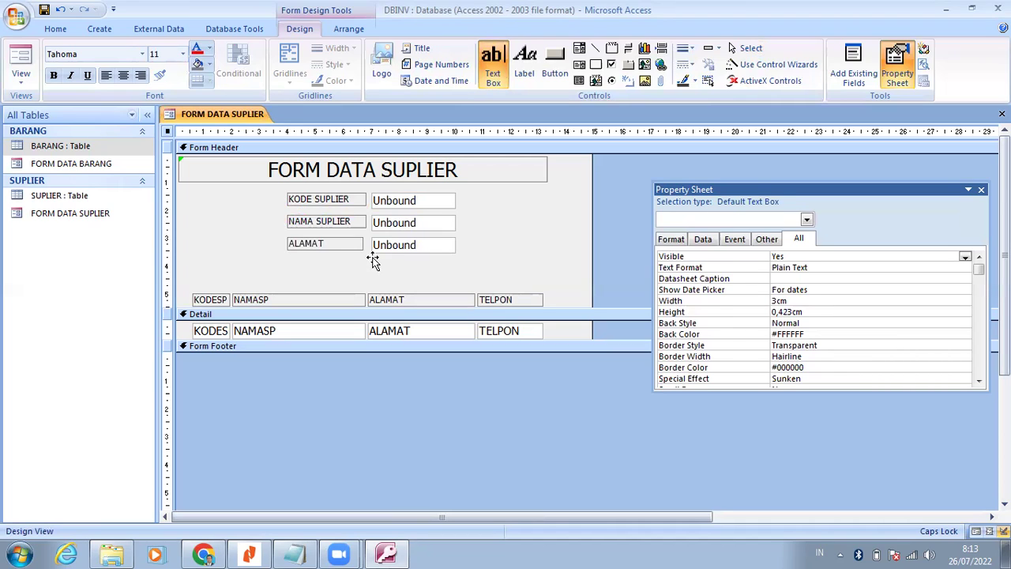
pyautogui.click(372, 258)
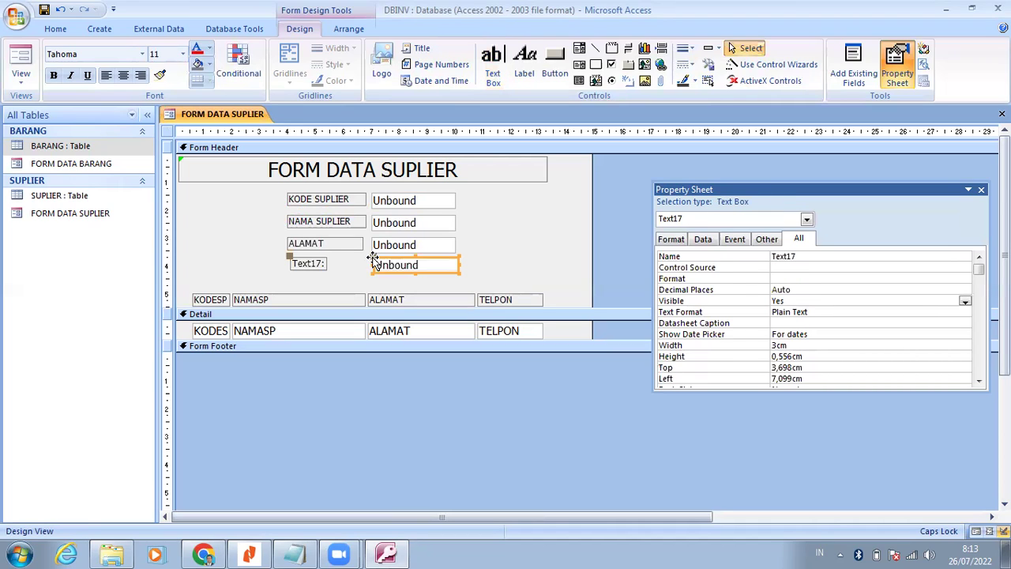
pyautogui.click(690, 257)
pyautogui.write('TXTTELPON')
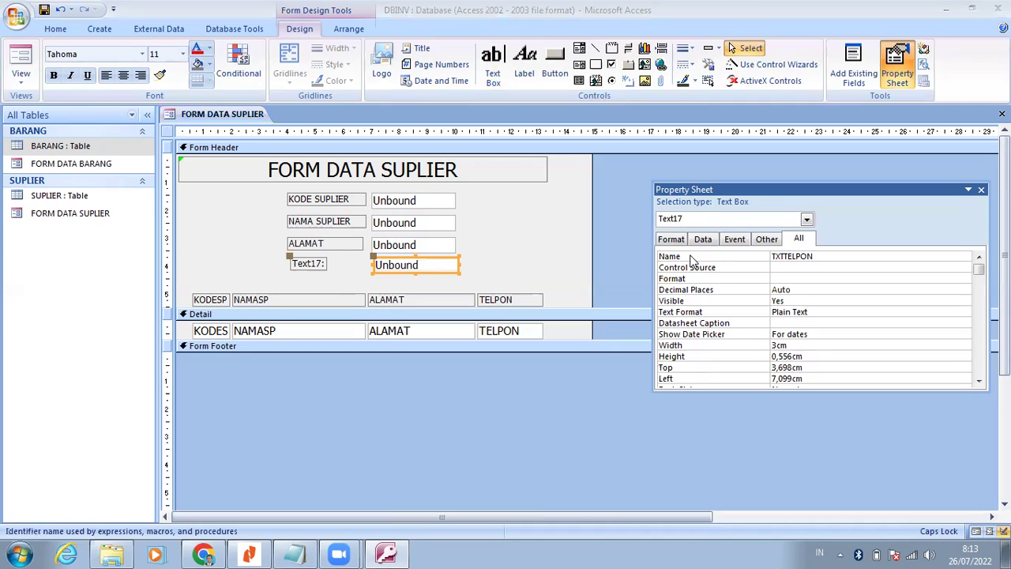
# Set the caption of the fourth text box's label to NOMOR TELPON and widen the label to about 2.5 cm.
pyautogui.click(318, 270)
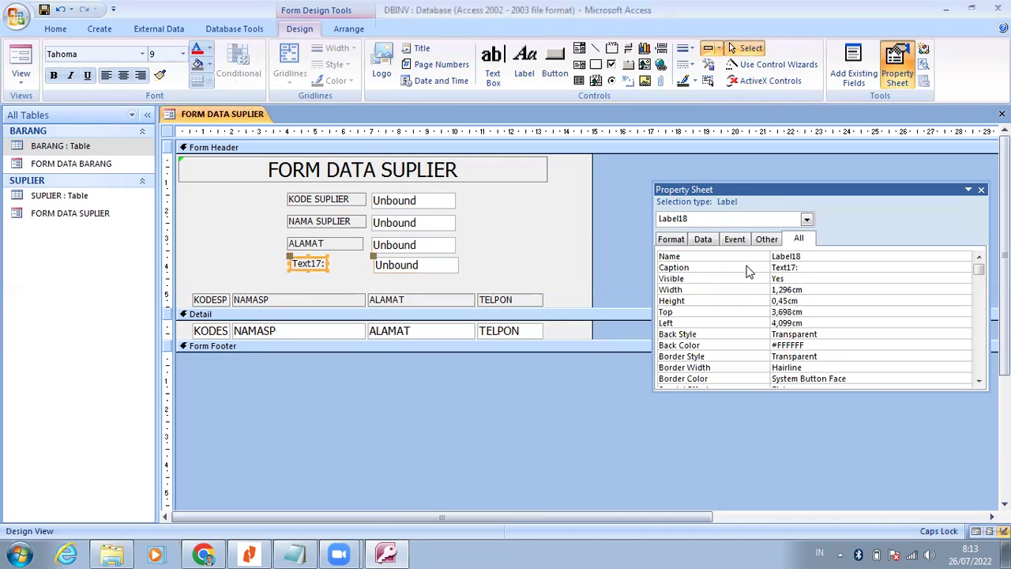
pyautogui.click(749, 272)
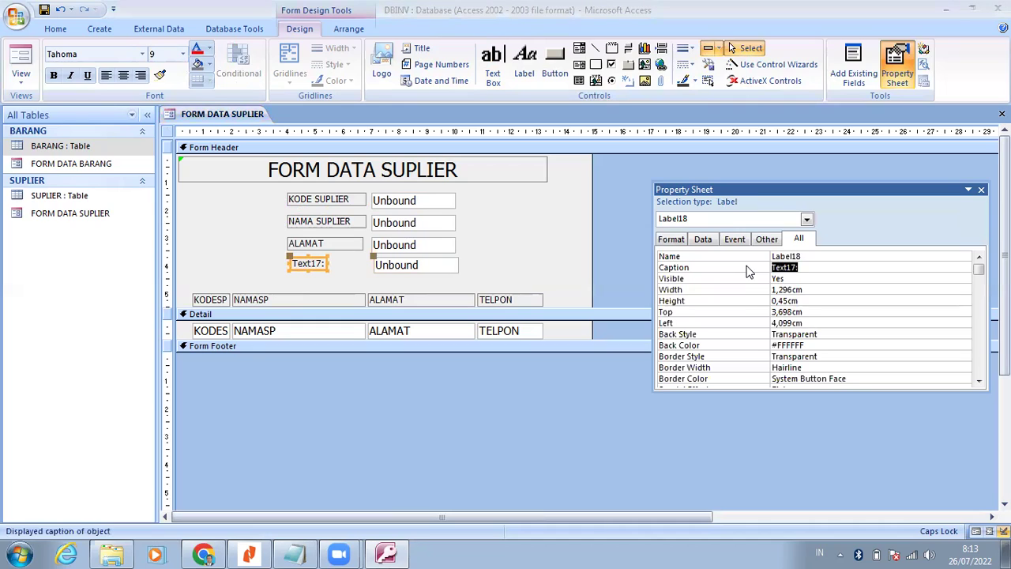
pyautogui.write('NOMOR TELPON')
pyautogui.press('Return')
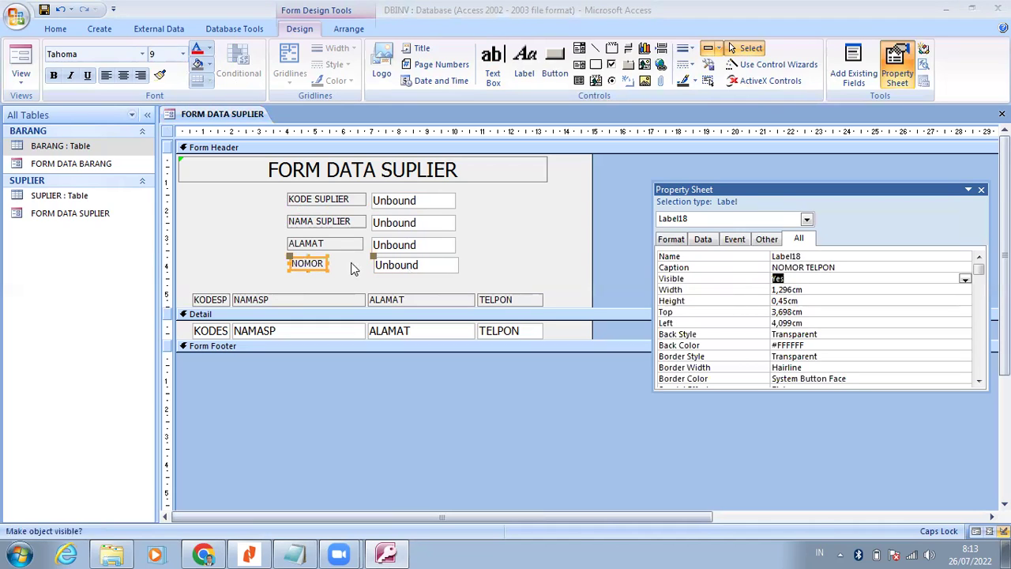
pyautogui.moveTo(329, 263); pyautogui.dragTo(361, 265)
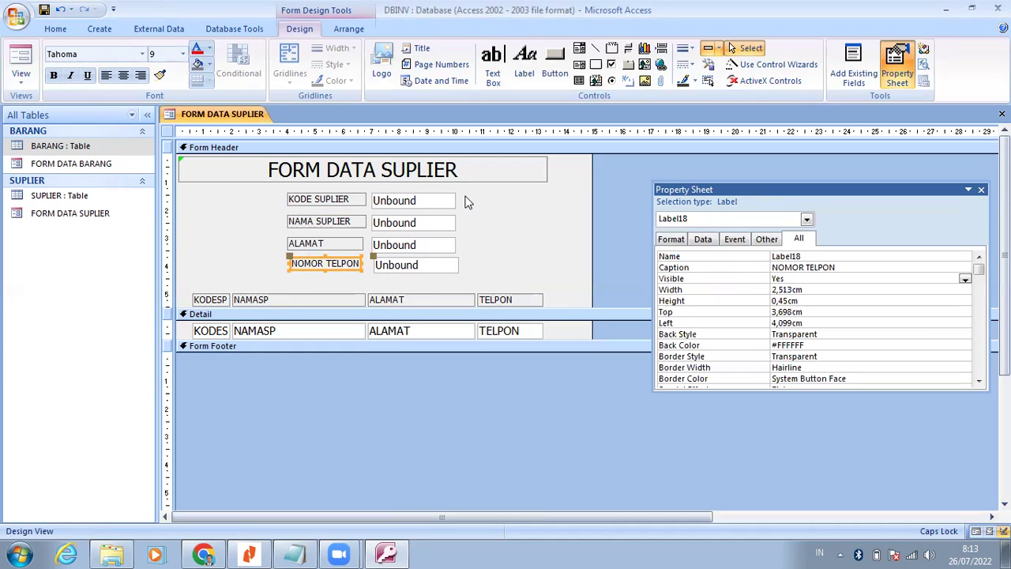
# Align the left edges of the four unbound text boxes in the Form Header.
pyautogui.click(457, 199)
pyautogui.moveTo(427, 274); pyautogui.dragTo(426, 271)
pyautogui.rightClick(424, 270)
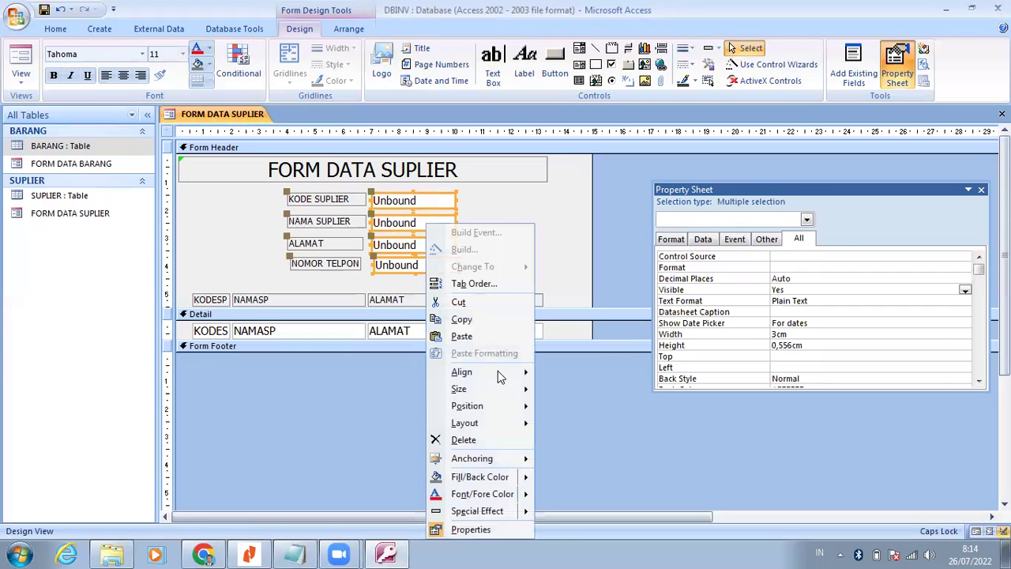
pyautogui.moveTo(500, 373)
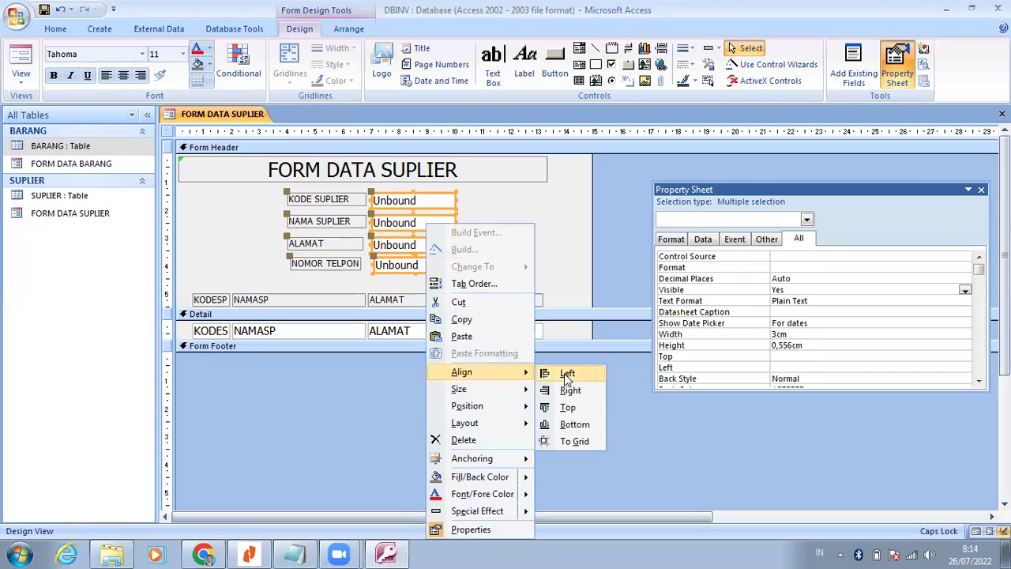
pyautogui.click(567, 376)
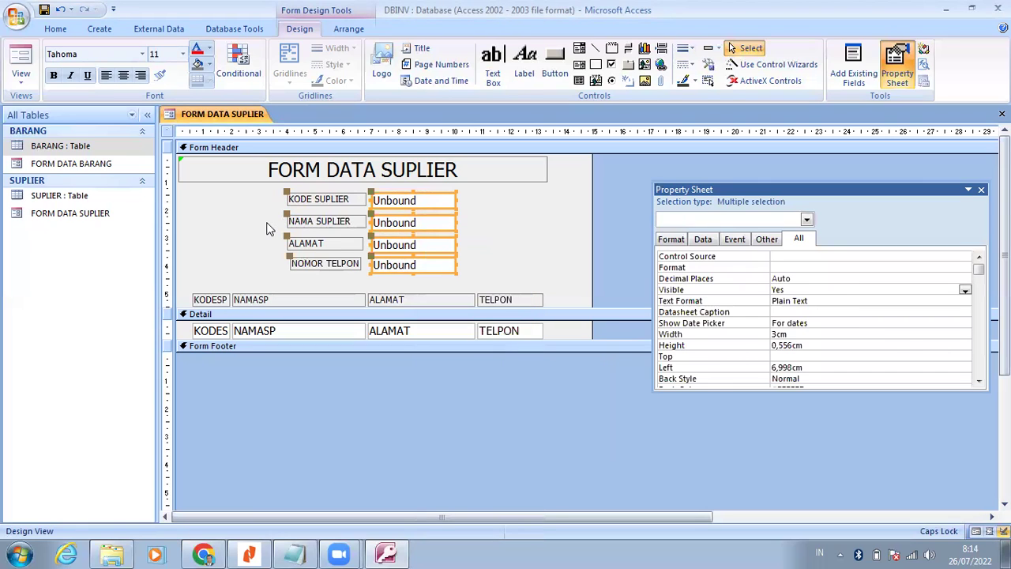
# Align the left edges of the KODE SUPLIER, NAMA SUPLIER, ALAMAT and NOMOR TELPON labels.
pyautogui.click(266, 228)
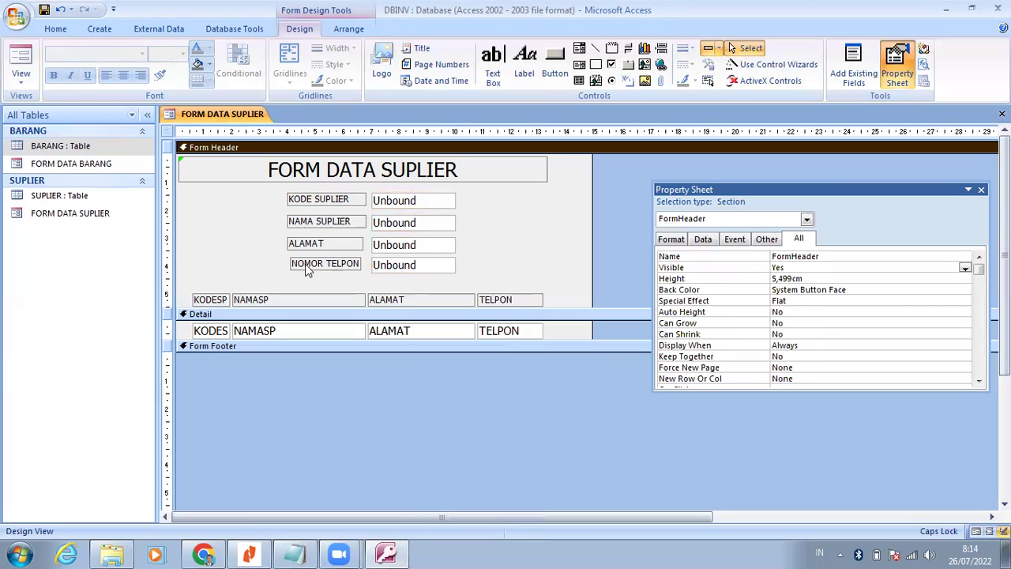
pyautogui.moveTo(270, 197); pyautogui.dragTo(307, 267)
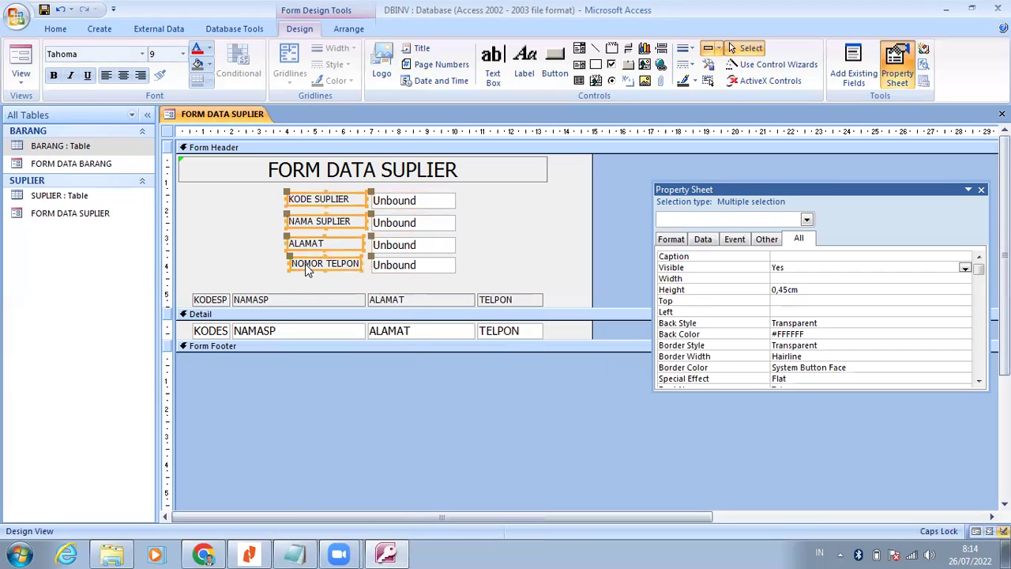
pyautogui.rightClick(307, 267)
pyautogui.moveTo(373, 381)
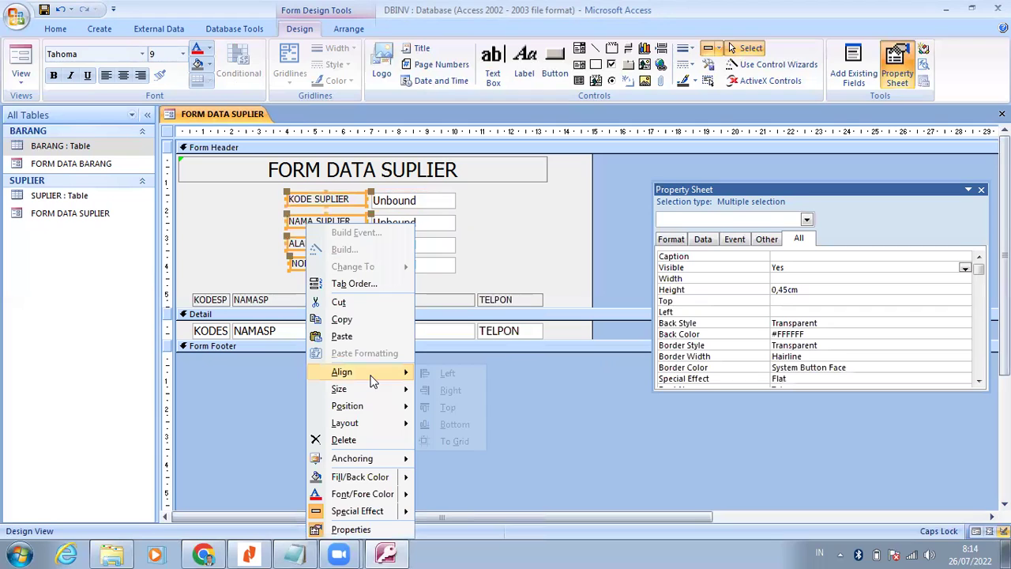
pyautogui.click(444, 376)
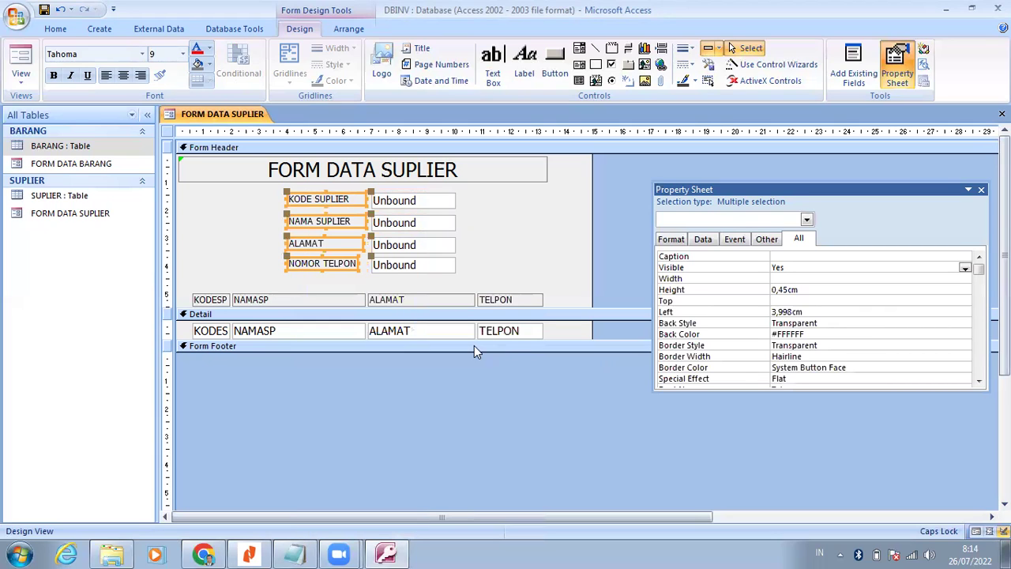
# Extend the Form Header to about 5.9 cm high and move its row of column headings down to about 5.4 cm from the top.
pyautogui.click(560, 307)
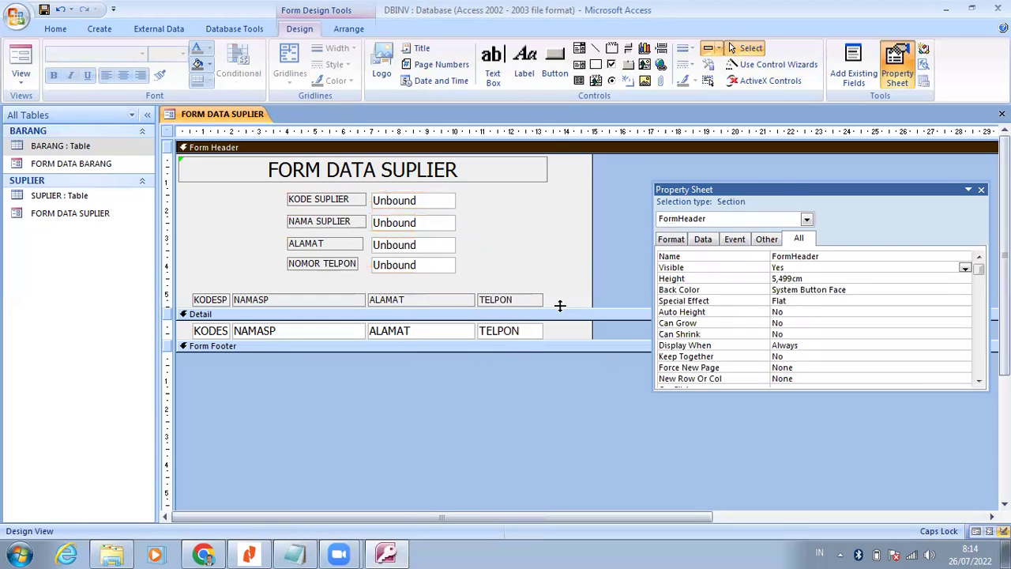
pyautogui.moveTo(559, 306); pyautogui.dragTo(560, 317)
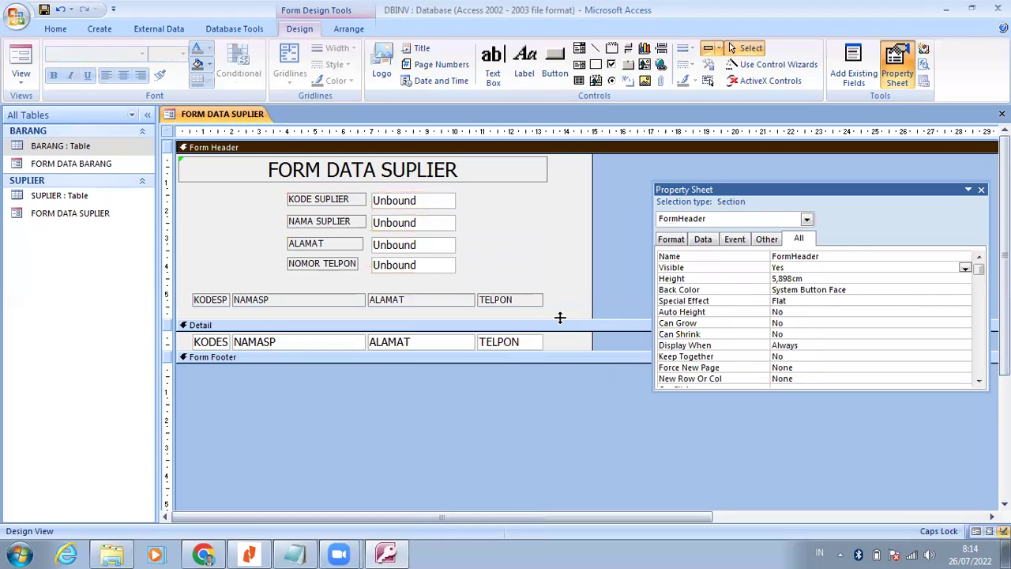
pyautogui.click(169, 297)
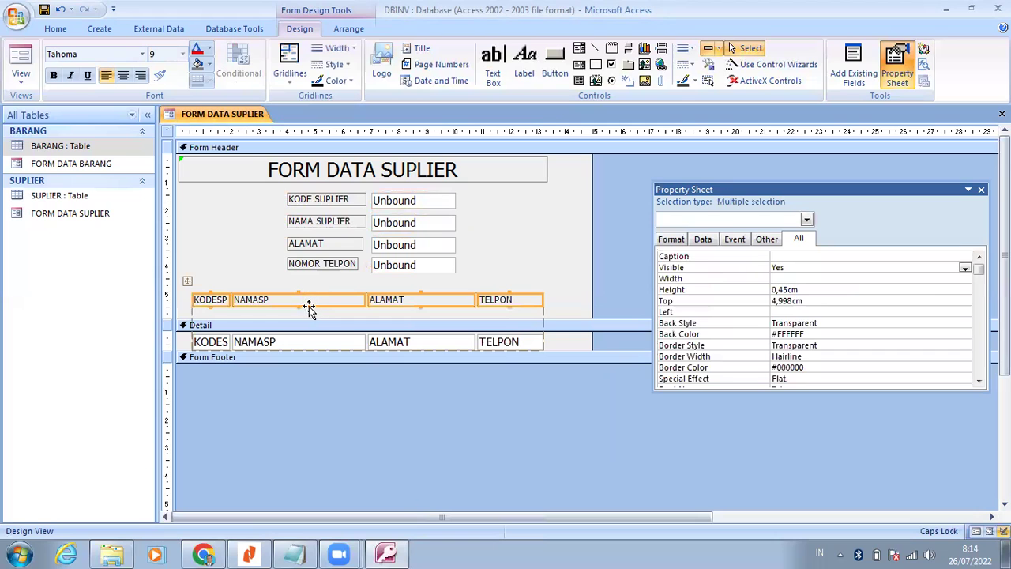
pyautogui.moveTo(309, 313); pyautogui.dragTo(308, 314)
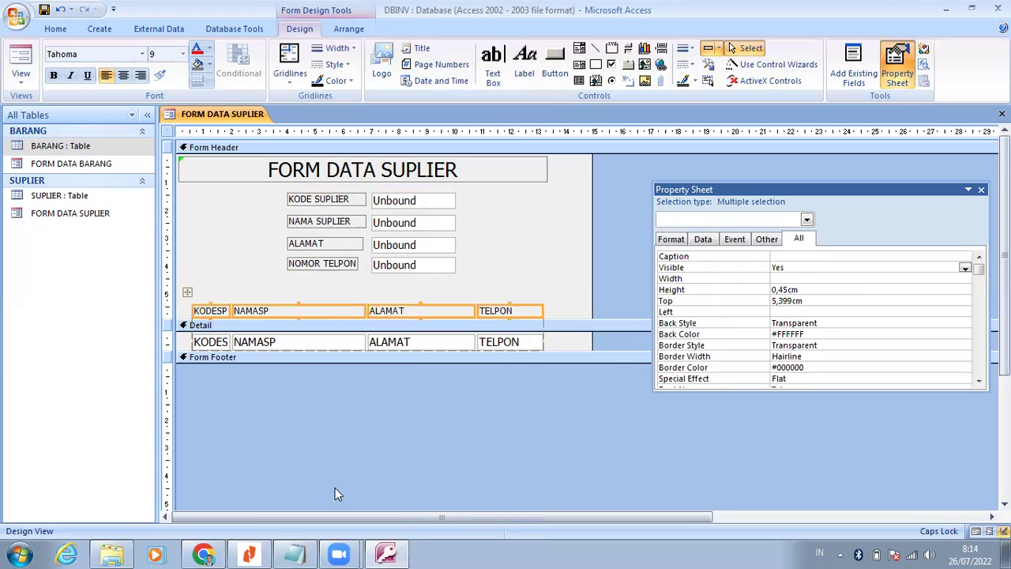
# Check the button layout in the Nitro Reader handout, return to Access and add a command button below the NOMOR TELPON label, about 4 cm from the left edge.
pyautogui.click(253, 553)
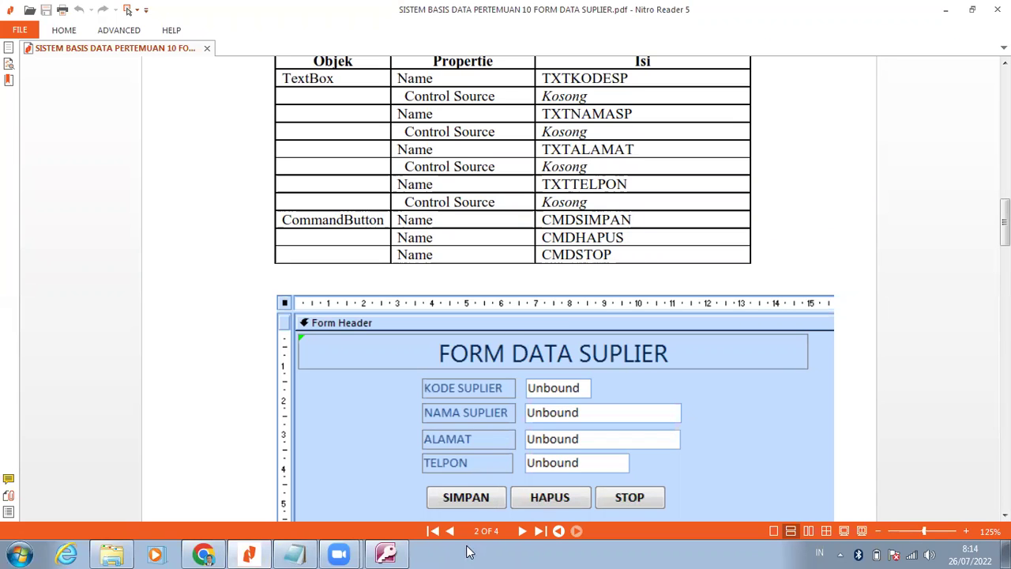
pyautogui.click(393, 552)
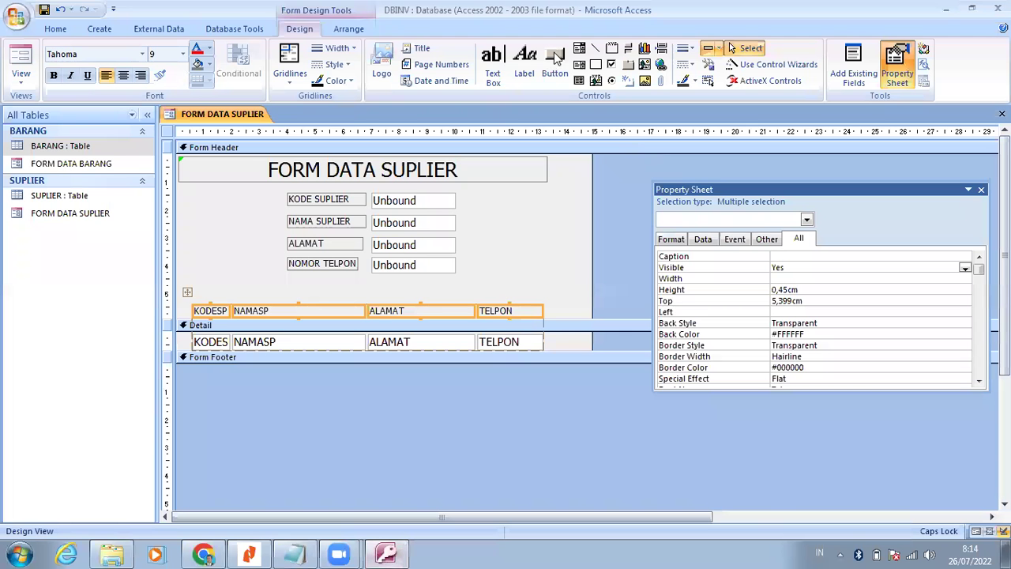
pyautogui.click(556, 57)
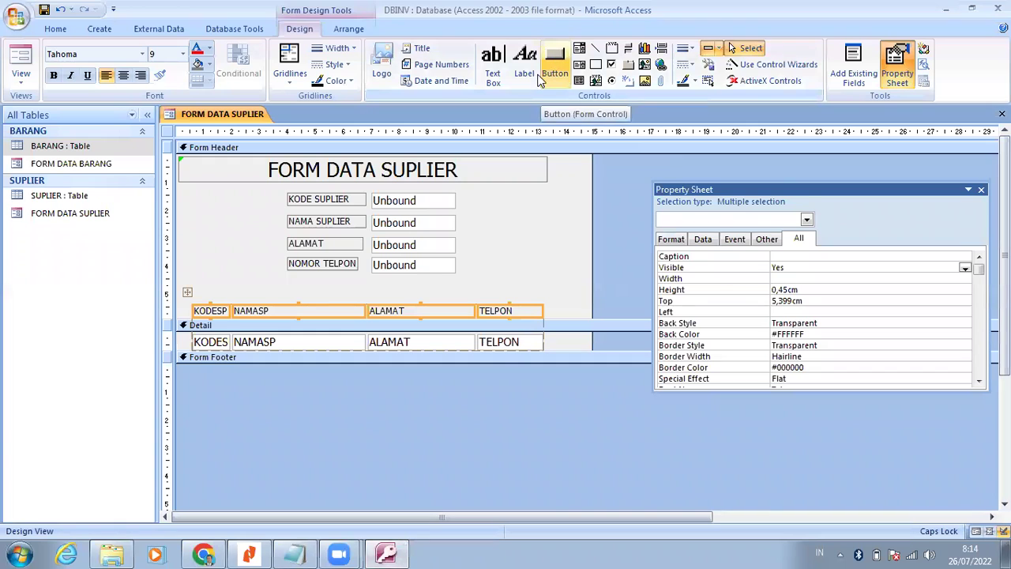
pyautogui.click(285, 281)
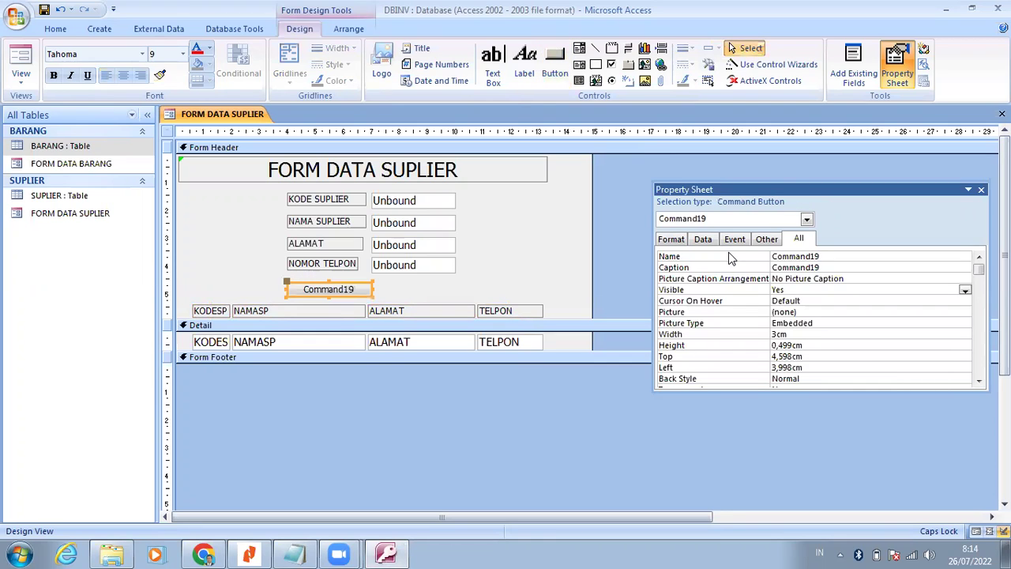
# Name the new command button CMDSIMPAN, caption it SIMPAN in bold and narrow it to about 2 cm.
pyautogui.click(730, 259)
pyautogui.write('MDSIMPAN')
pyautogui.click(731, 259)
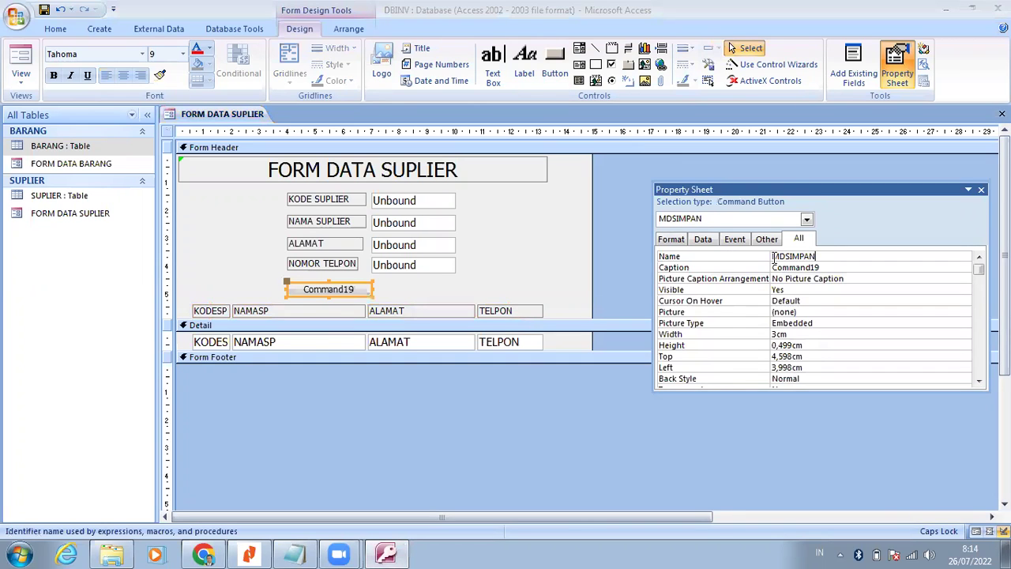
pyautogui.click(773, 256)
pyautogui.write('CMD')
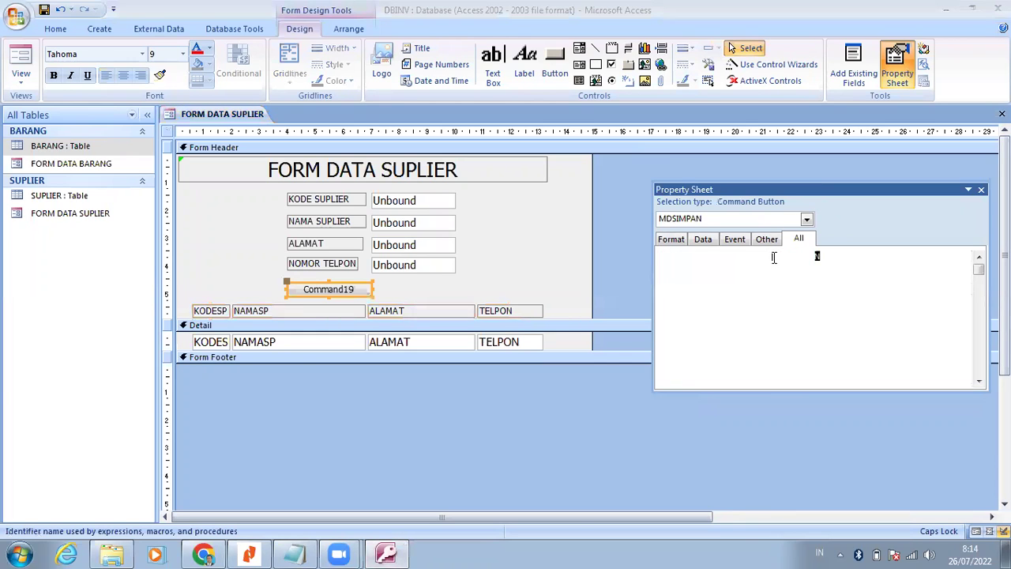
pyautogui.write('S')
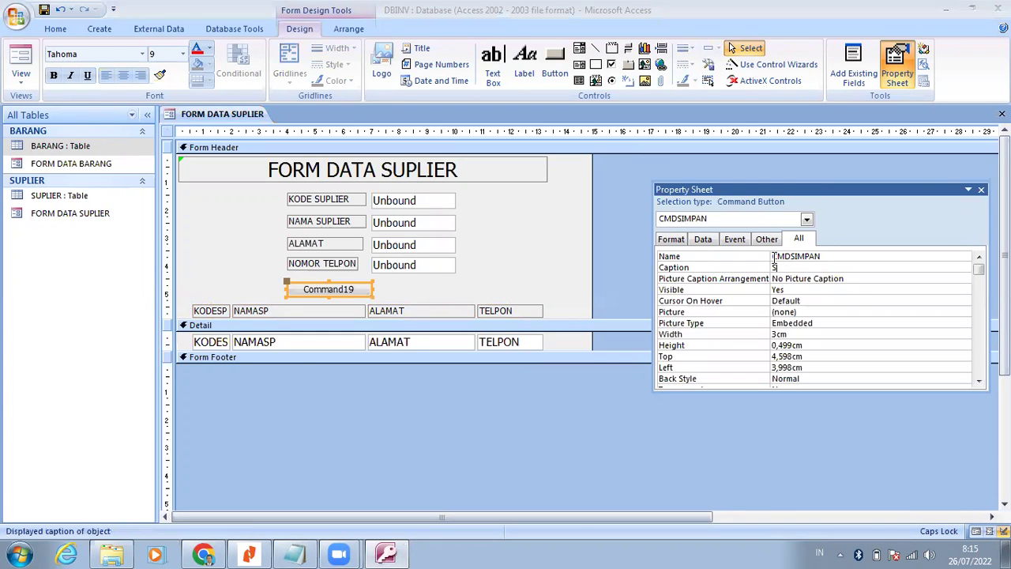
pyautogui.write('IMPAN')
pyautogui.press('Return')
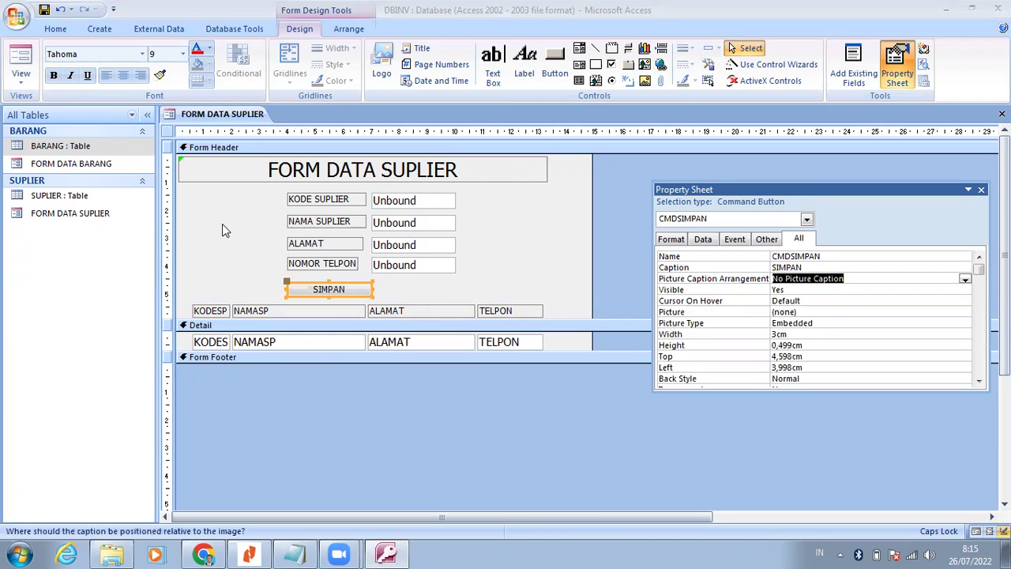
pyautogui.click(53, 78)
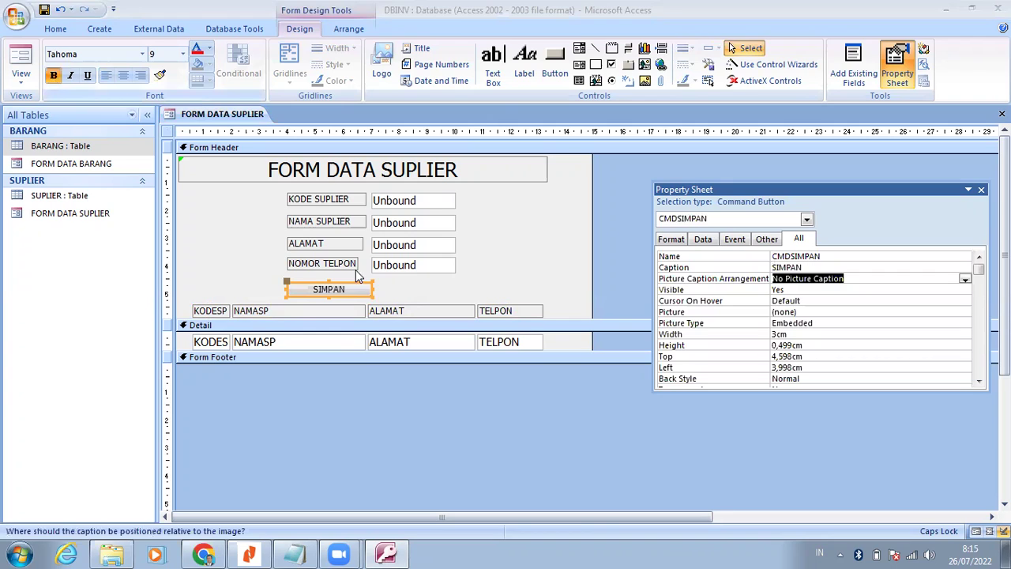
pyautogui.moveTo(373, 287); pyautogui.dragTo(345, 291)
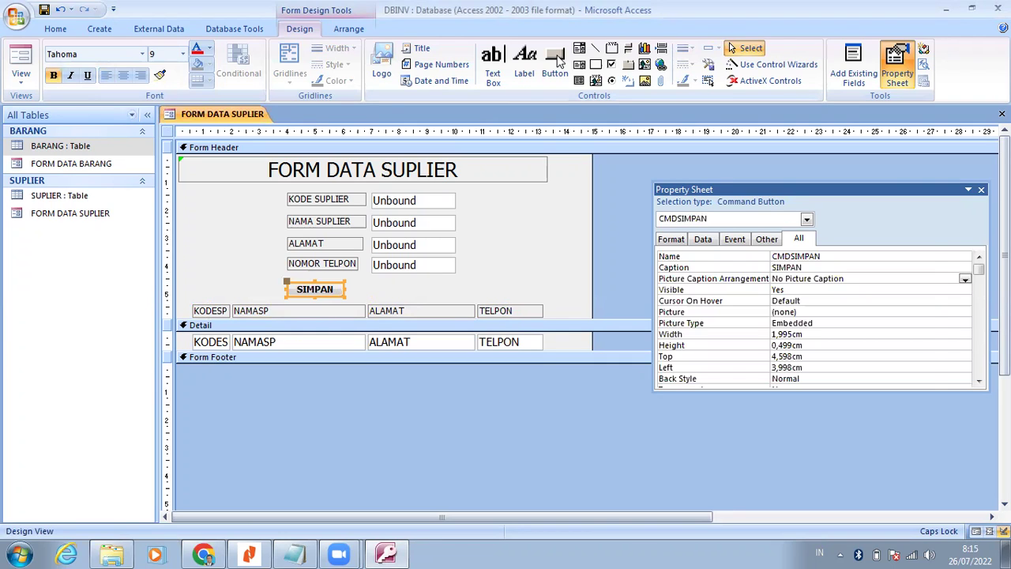
# Add a command button beside SIMPAN, named CMDHAPUS with the bold caption HAPUS, about 1.9 cm wide.
pyautogui.click(558, 61)
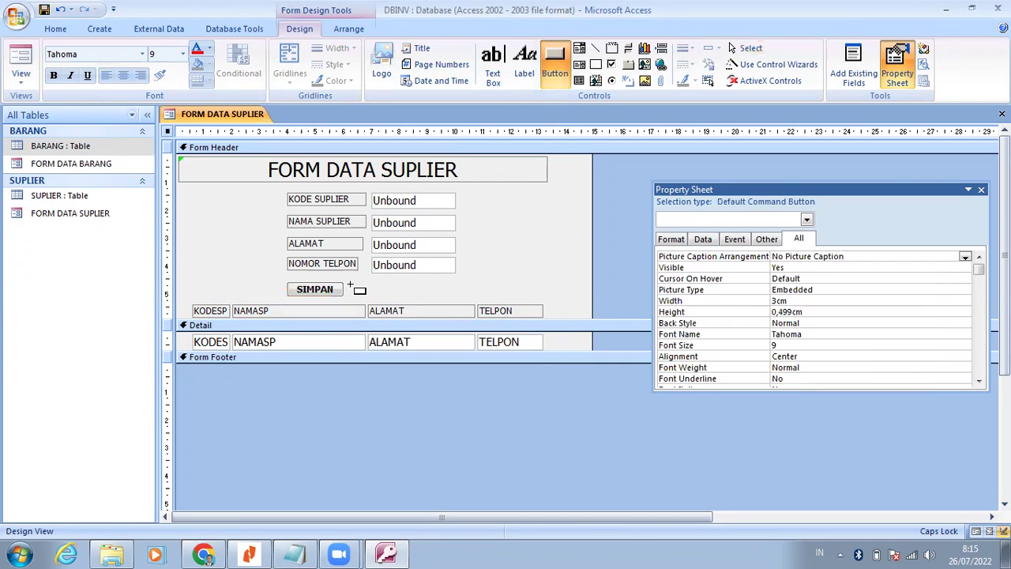
pyautogui.click(347, 287)
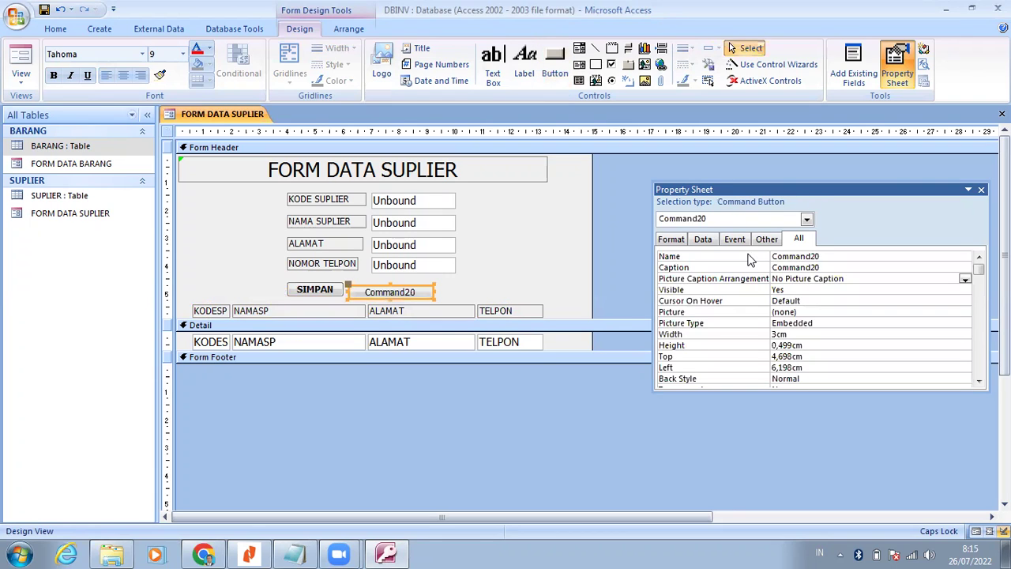
pyautogui.click(750, 258)
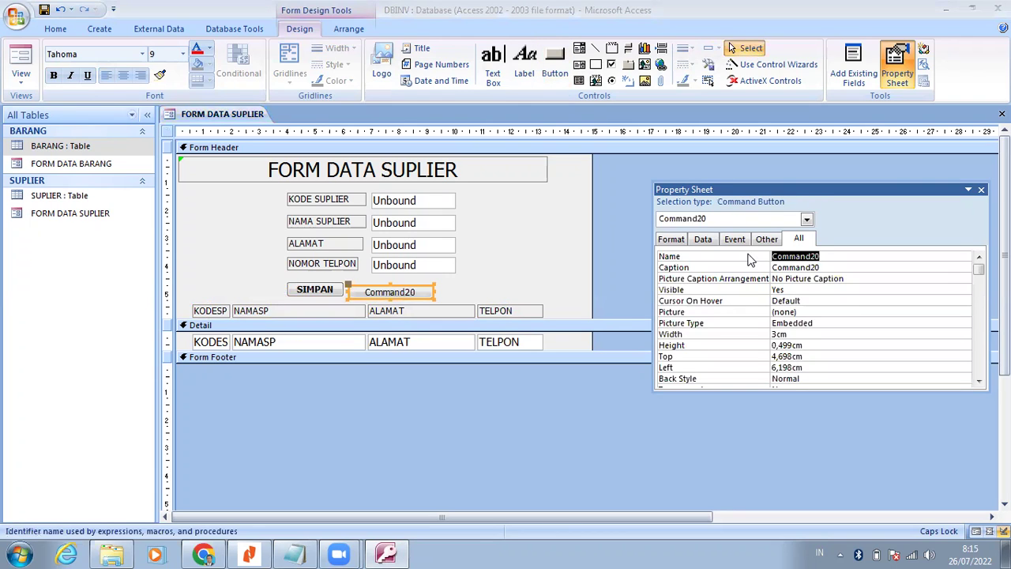
pyautogui.write('CMDHAPUS')
pyautogui.press('Return')
pyautogui.write('HAPUS')
pyautogui.press('Return')
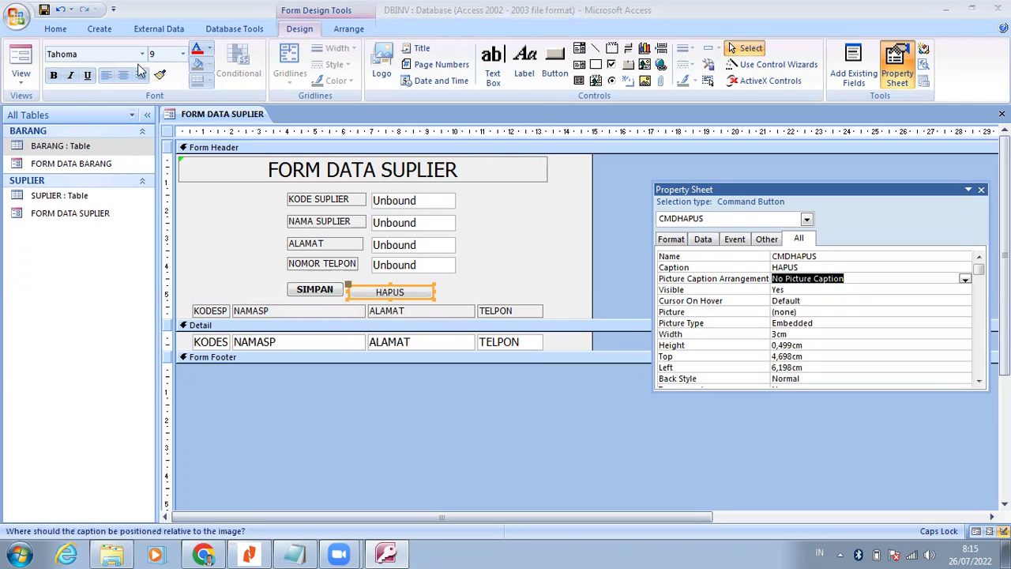
pyautogui.click(53, 81)
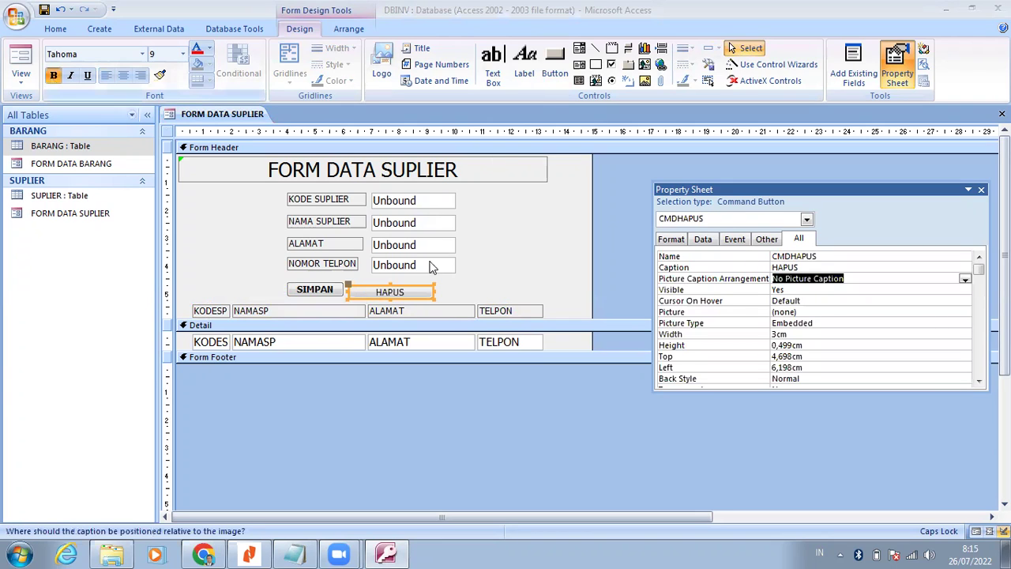
pyautogui.moveTo(434, 291); pyautogui.dragTo(403, 292)
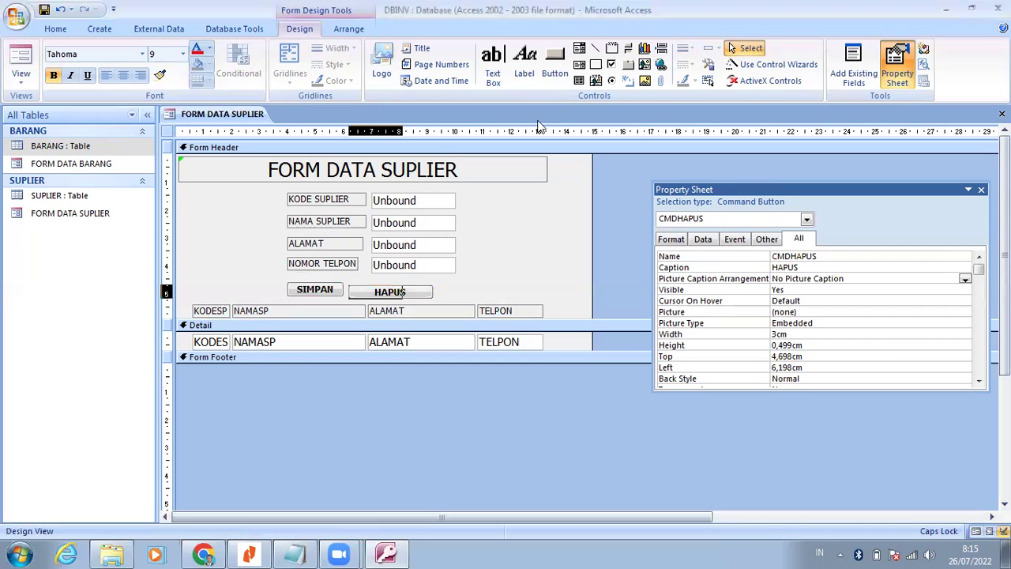
# Add a command button beside HAPUS, named CMDSTOP with the bold caption STOP, about 1.6 cm wide.
pyautogui.click(553, 62)
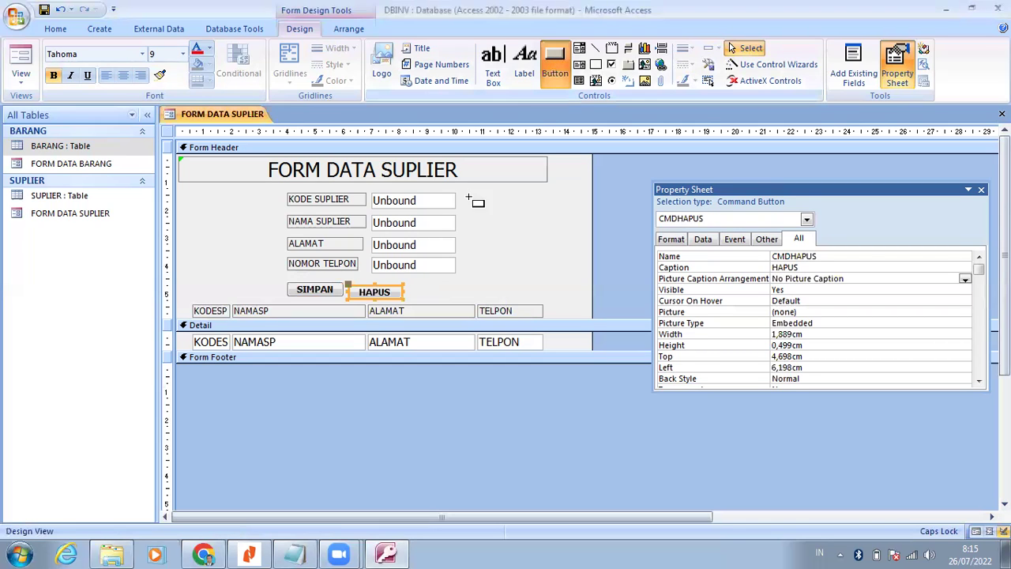
pyautogui.click(409, 283)
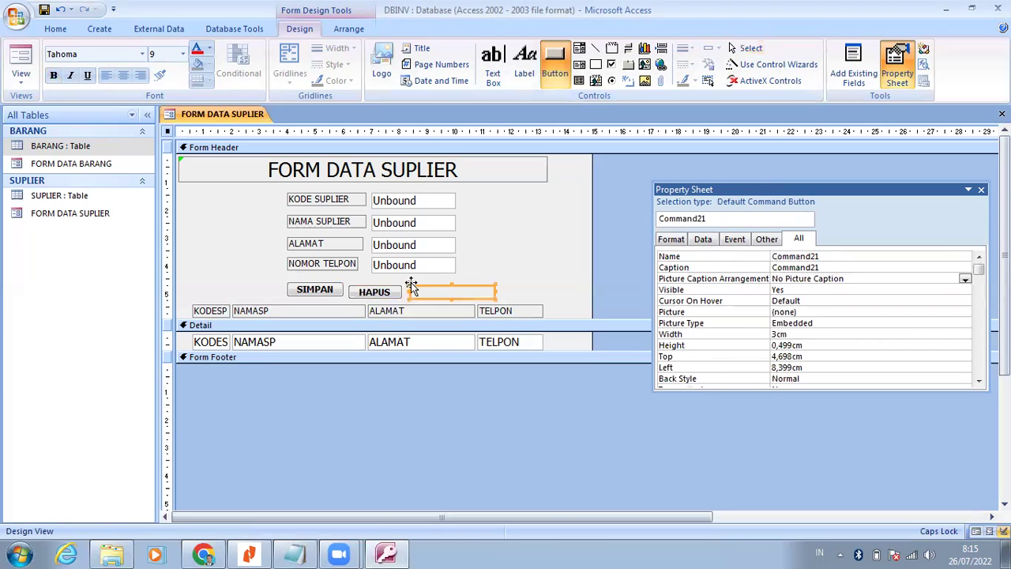
pyautogui.click(735, 257)
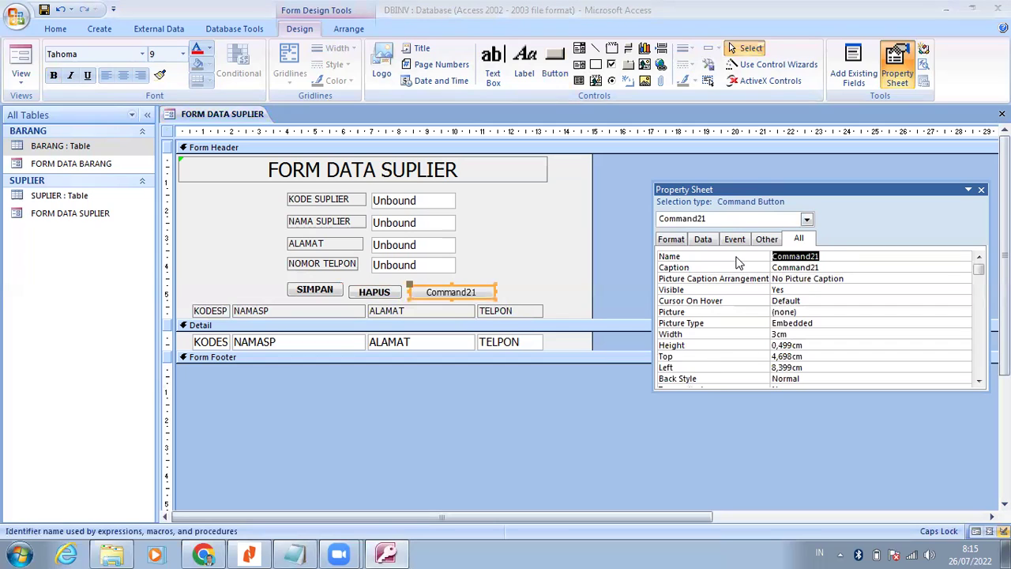
pyautogui.write('CMDSTOP')
pyautogui.press('Return')
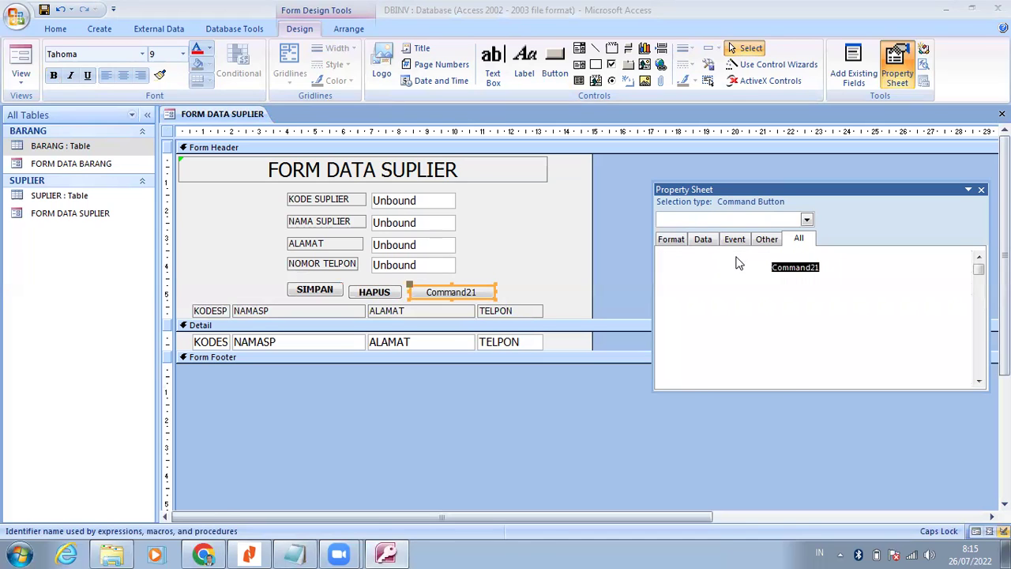
pyautogui.write('STOP')
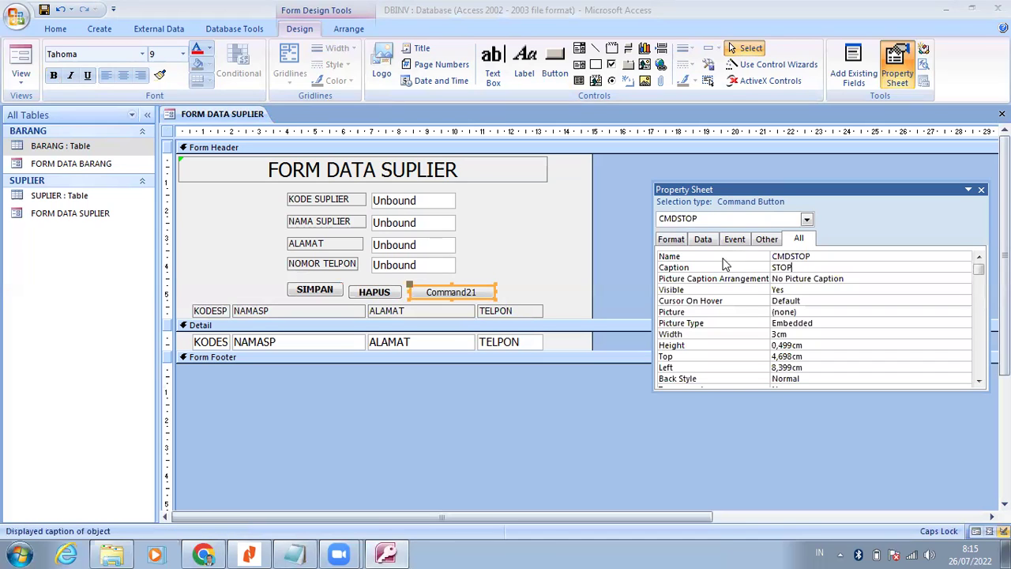
pyautogui.press('Return')
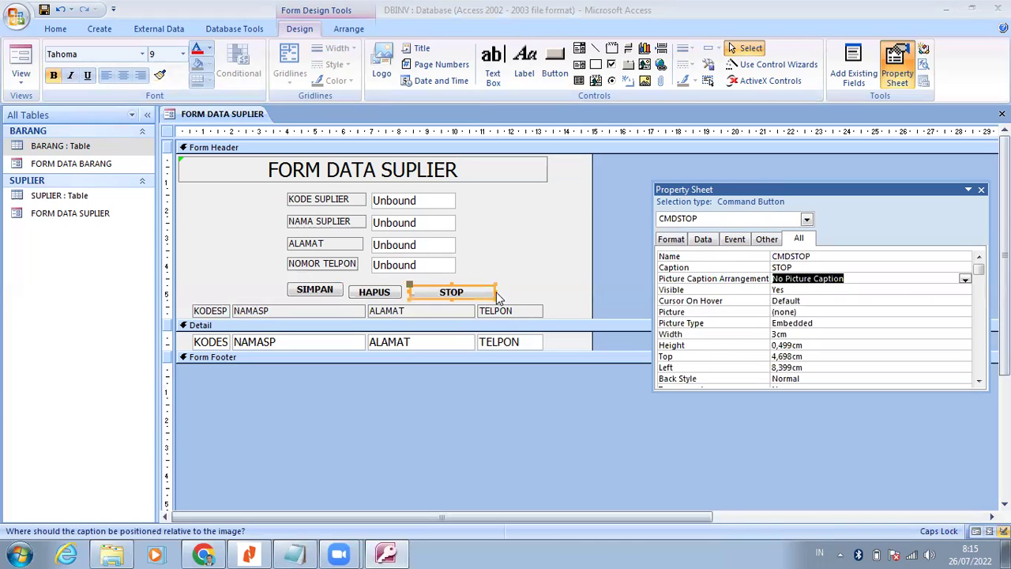
pyautogui.moveTo(470, 293); pyautogui.dragTo(456, 293)
# Align the top edges of the SIMPAN, HAPUS and STOP buttons.
pyautogui.moveTo(275, 283); pyautogui.dragTo(433, 294)
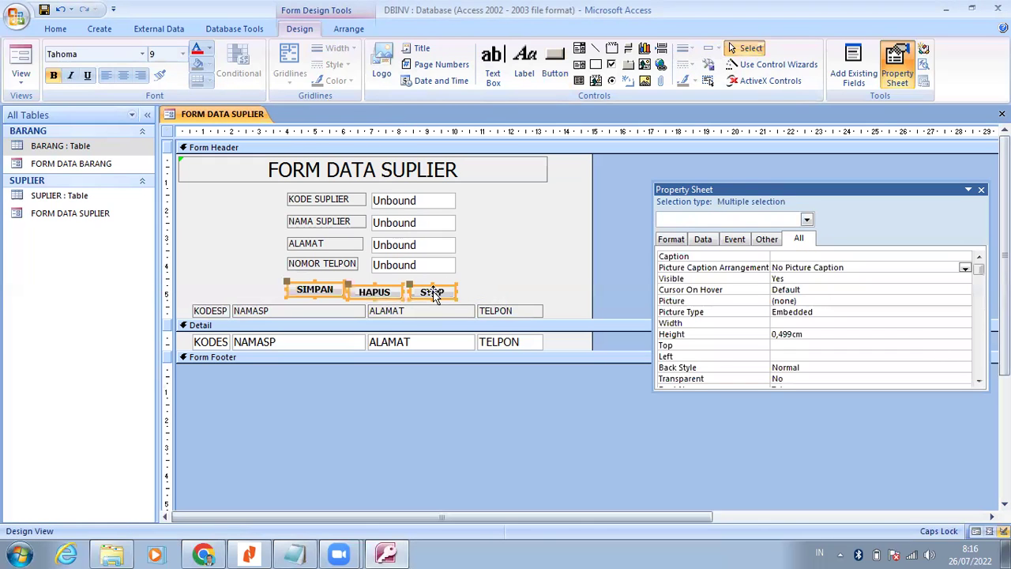
pyautogui.rightClick(433, 294)
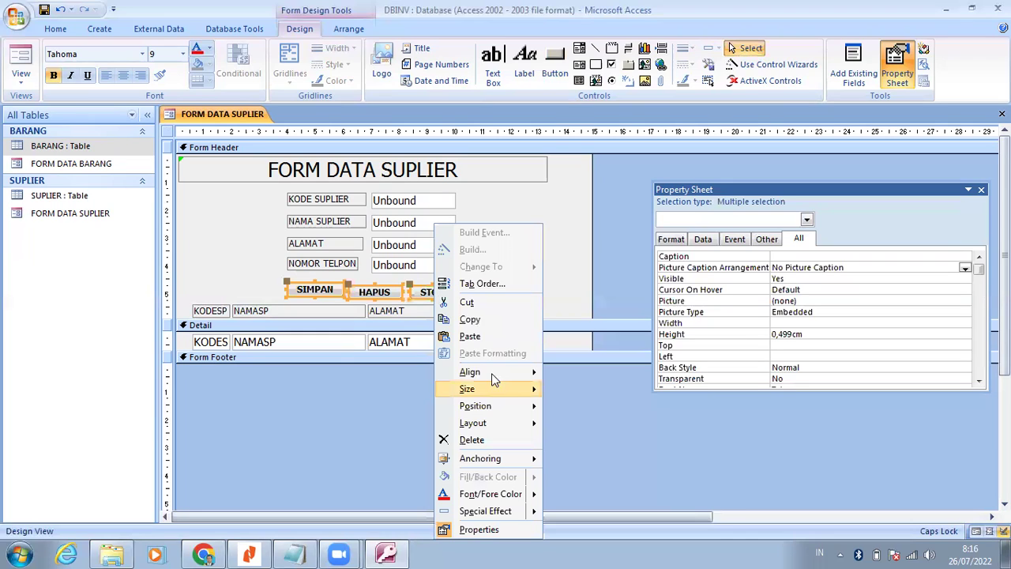
pyautogui.moveTo(495, 375)
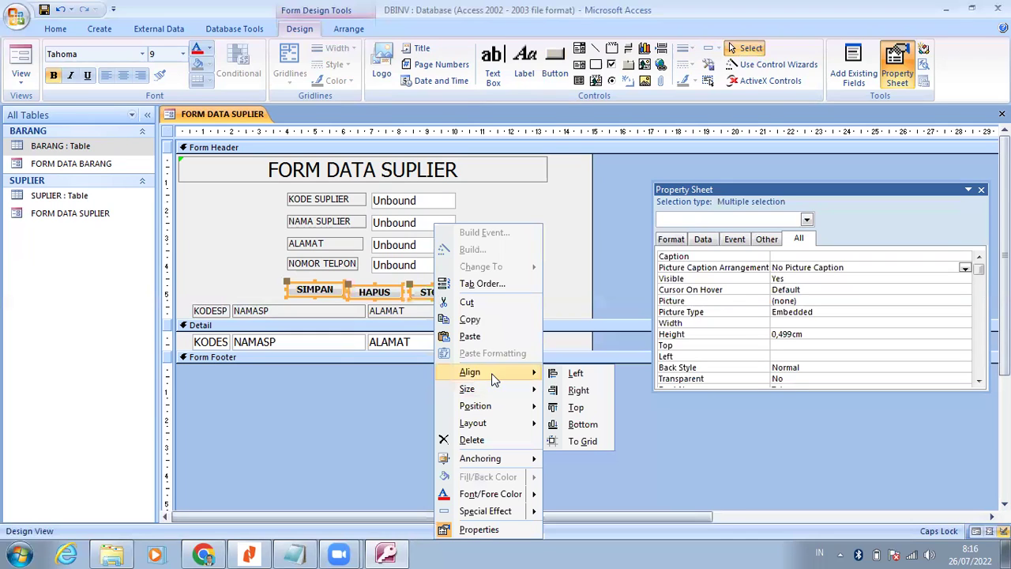
pyautogui.click(576, 408)
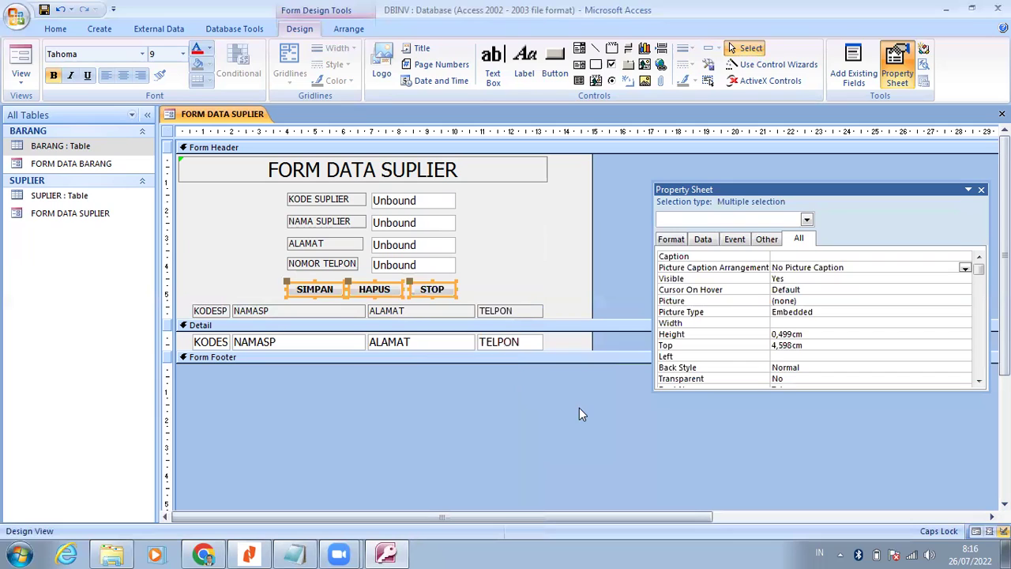
# Set the height of the SIMPAN, HAPUS and STOP buttons to 0,6 cm and move them slightly upward together.
pyautogui.click(740, 338)
pyautogui.write('0,6')
pyautogui.press('Return')
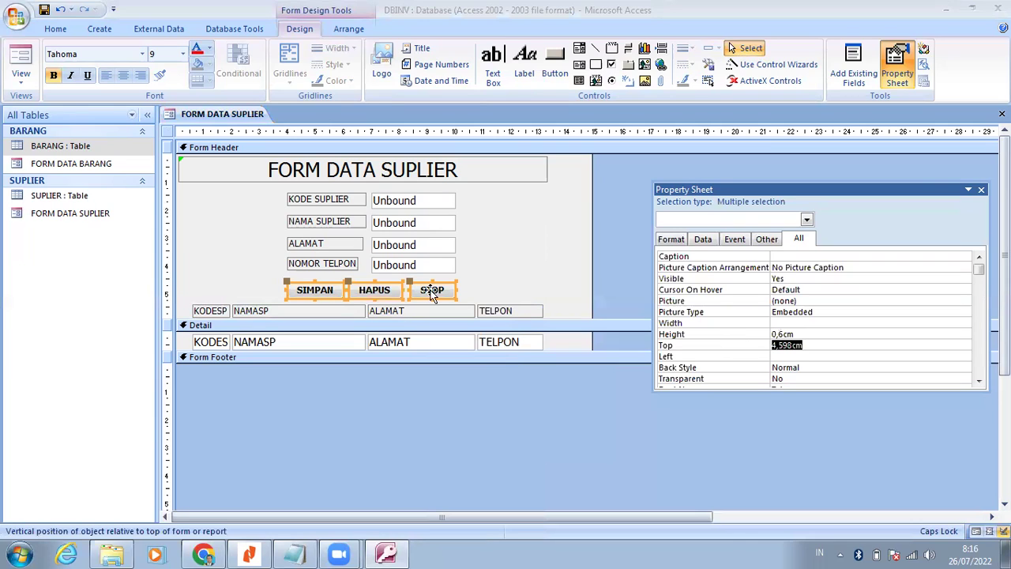
pyautogui.click(428, 286)
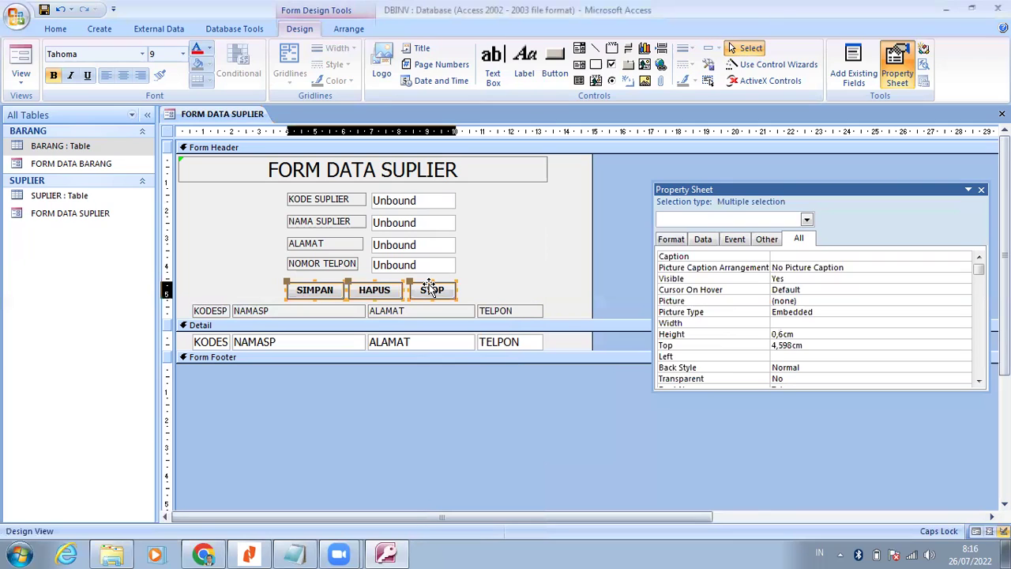
pyautogui.moveTo(430, 286); pyautogui.dragTo(431, 283)
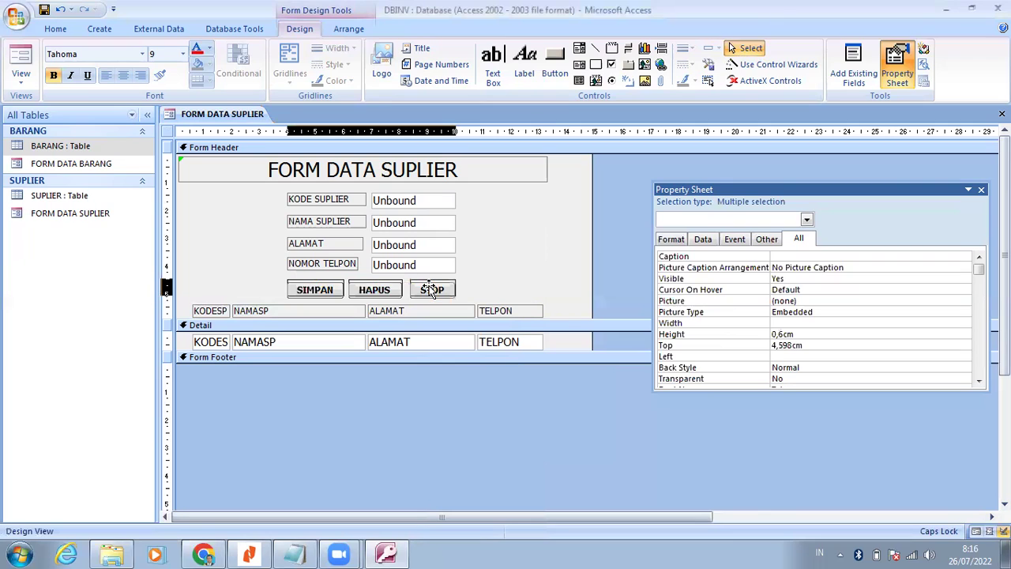
pyautogui.click(574, 248)
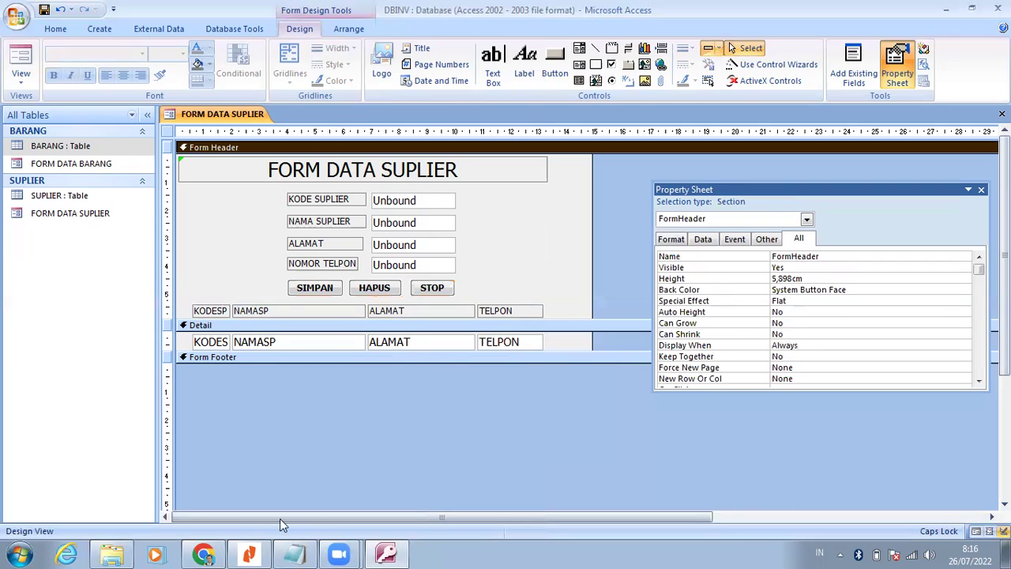
# Read the handout's program code steps in Nitro Reader, return to Access and open the Code Builder for the Form Header's event.
pyautogui.click(251, 552)
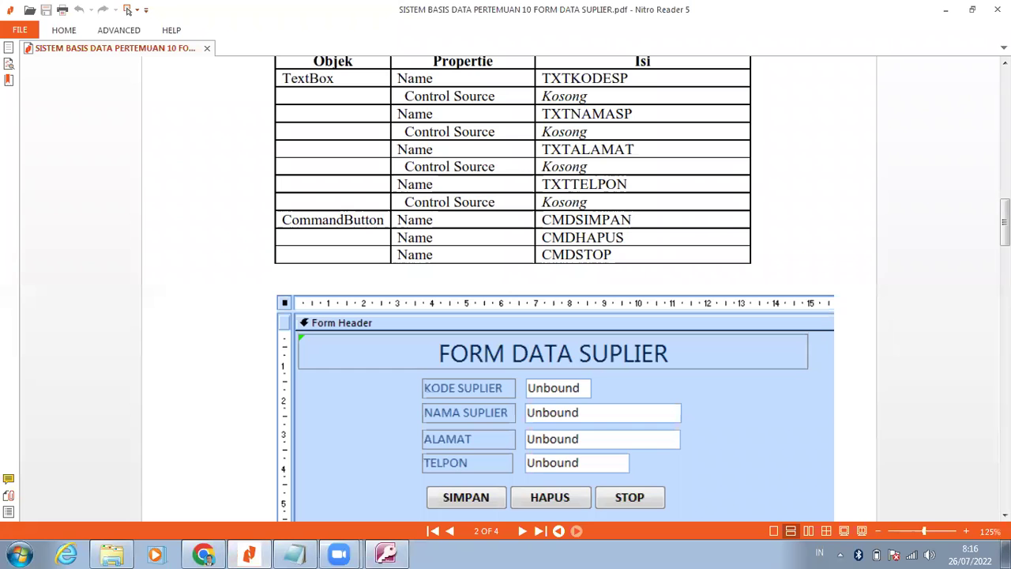
pyautogui.scroll(-5, 128, 9)
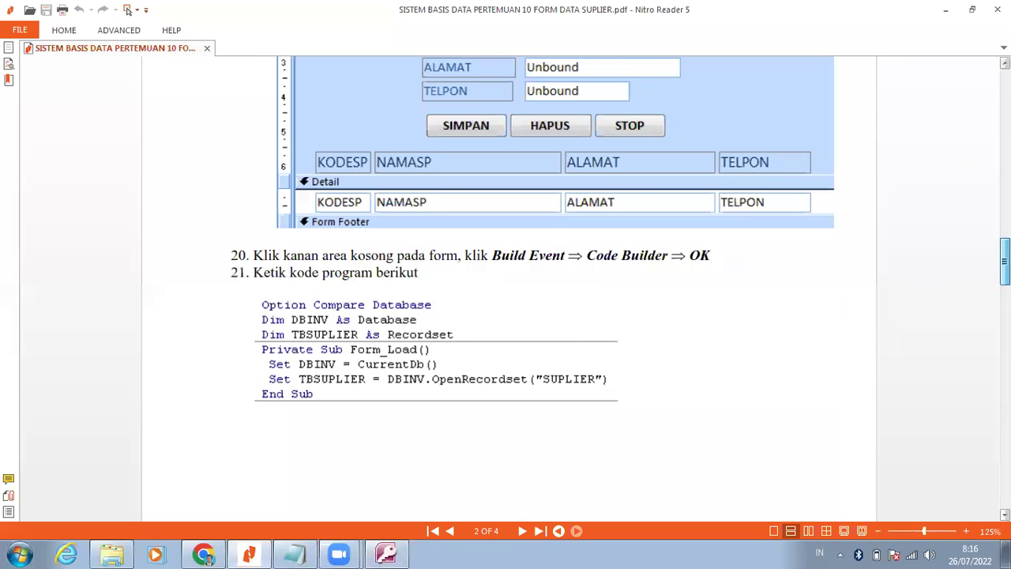
pyautogui.scroll(-1, 128, 10)
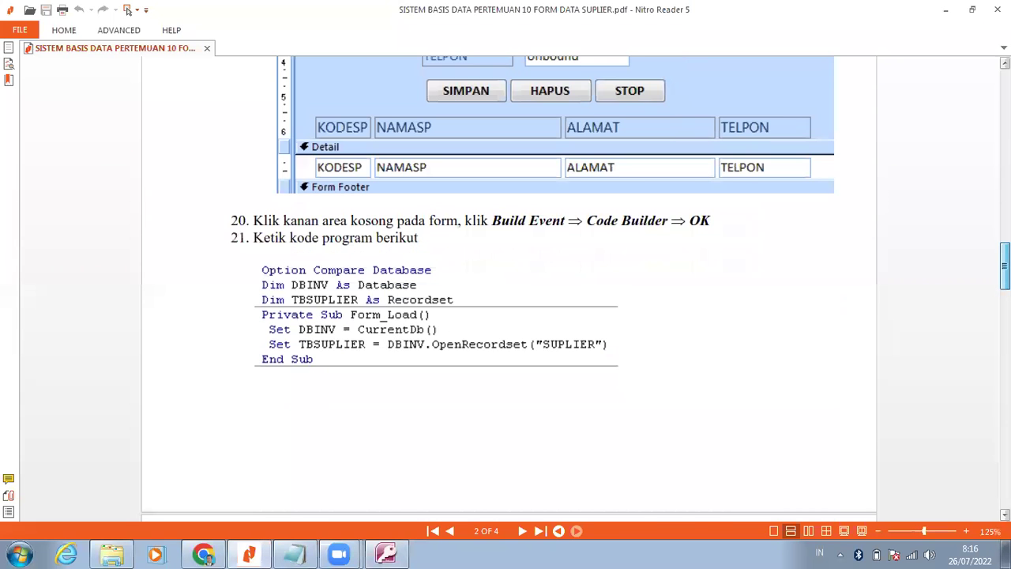
pyautogui.scroll(-2, 128, 9)
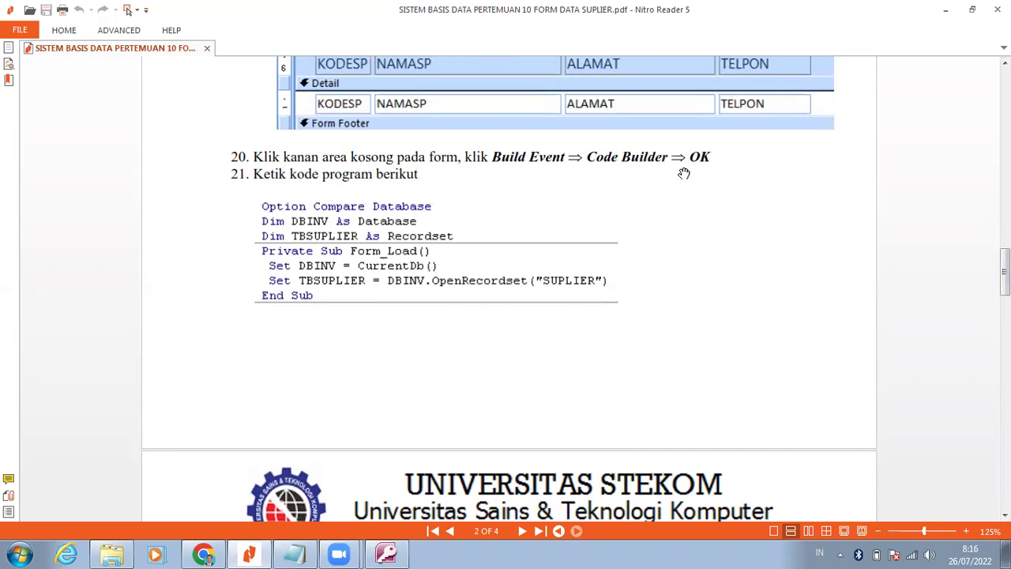
pyautogui.click(384, 552)
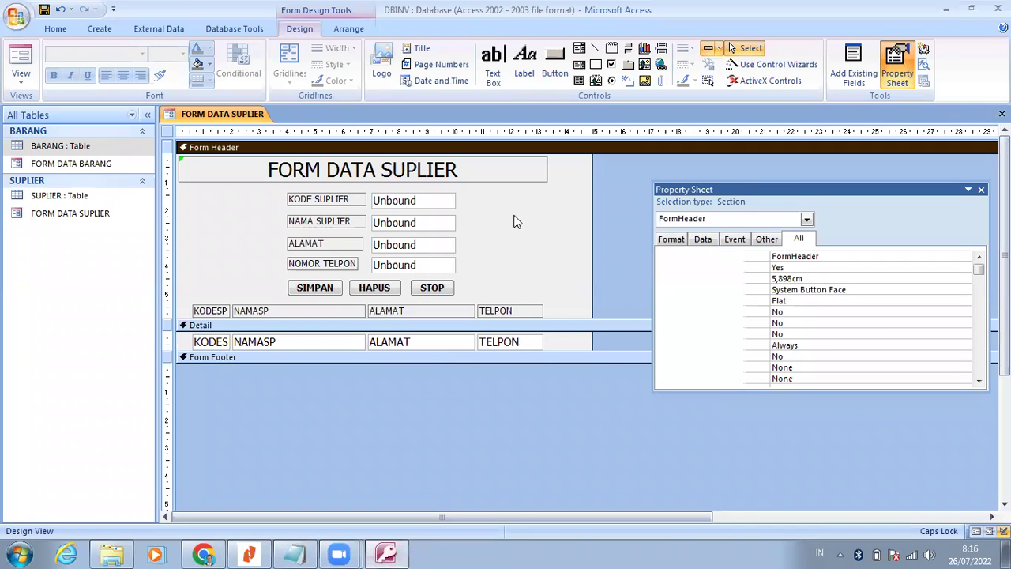
pyautogui.rightClick(513, 221)
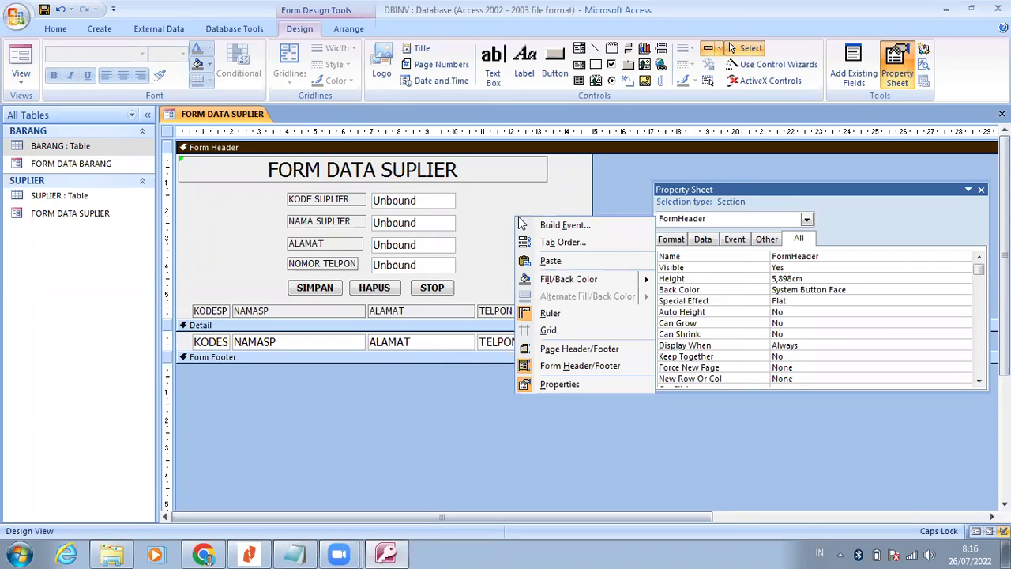
pyautogui.click(576, 226)
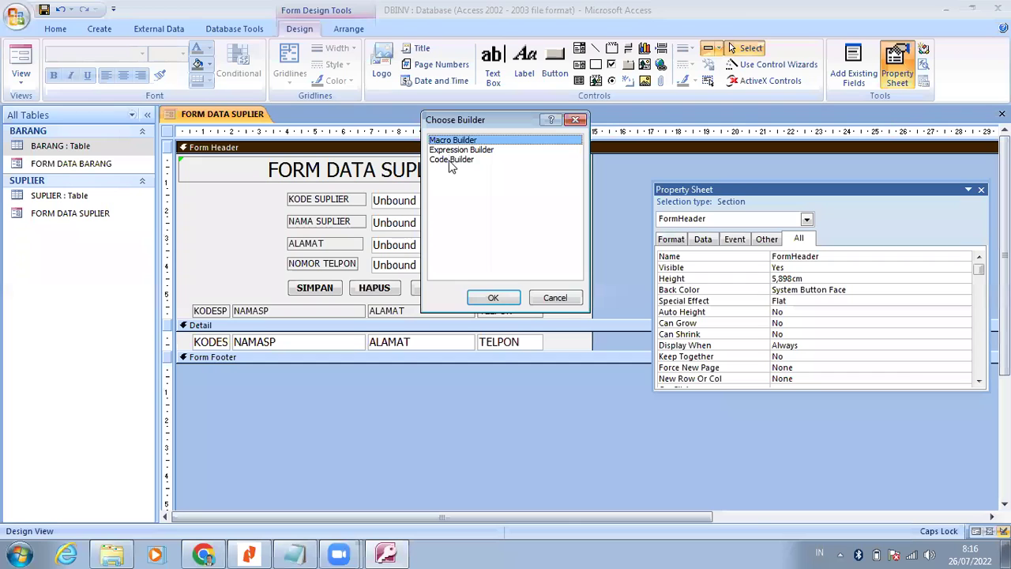
pyautogui.click(450, 159)
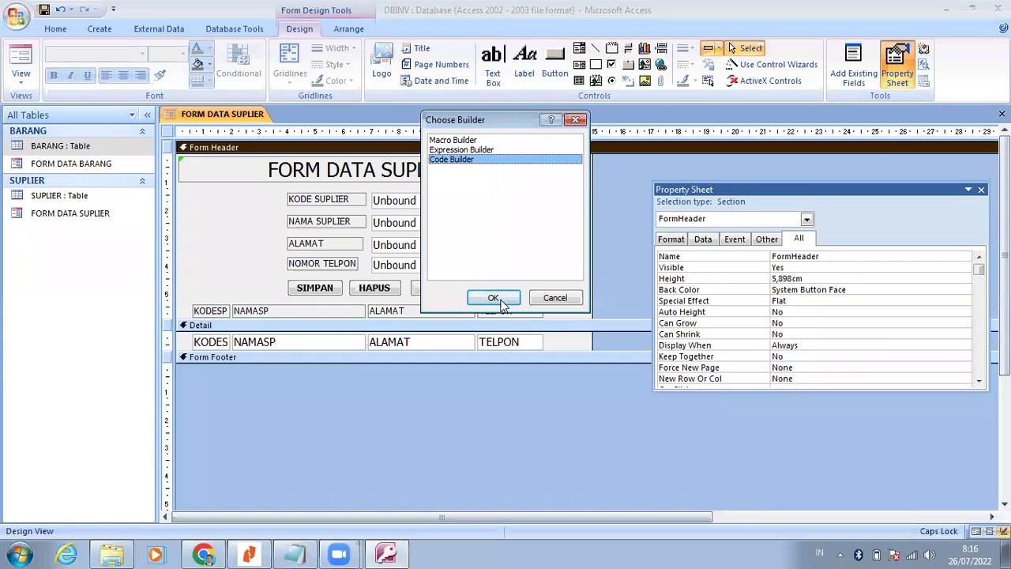
pyautogui.click(501, 299)
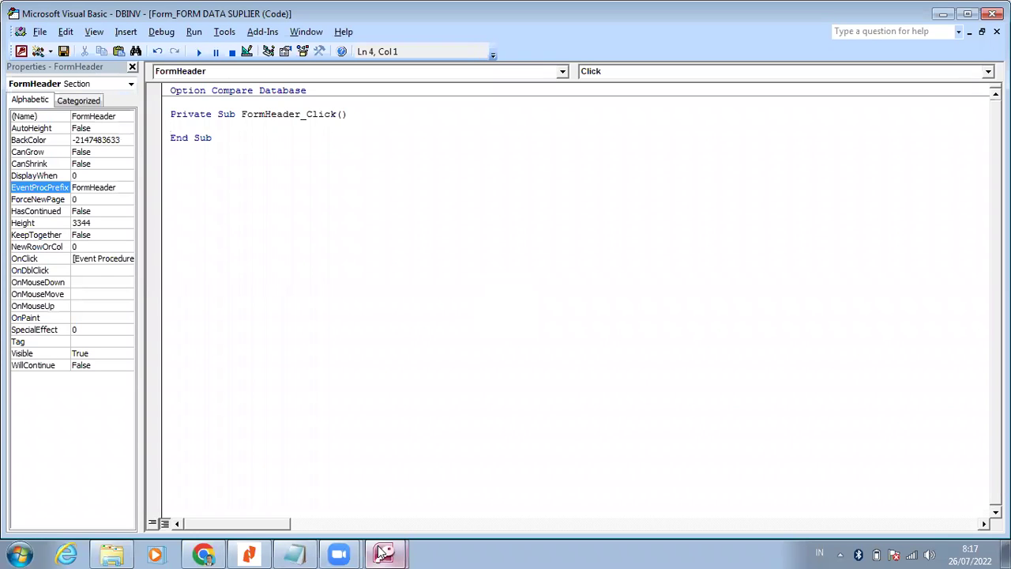
# Switch to Nitro Reader, read the handout's declaration and Form_Load code, and return to the Visual Basic editor.
pyautogui.moveTo(382, 550)
pyautogui.click(374, 490)
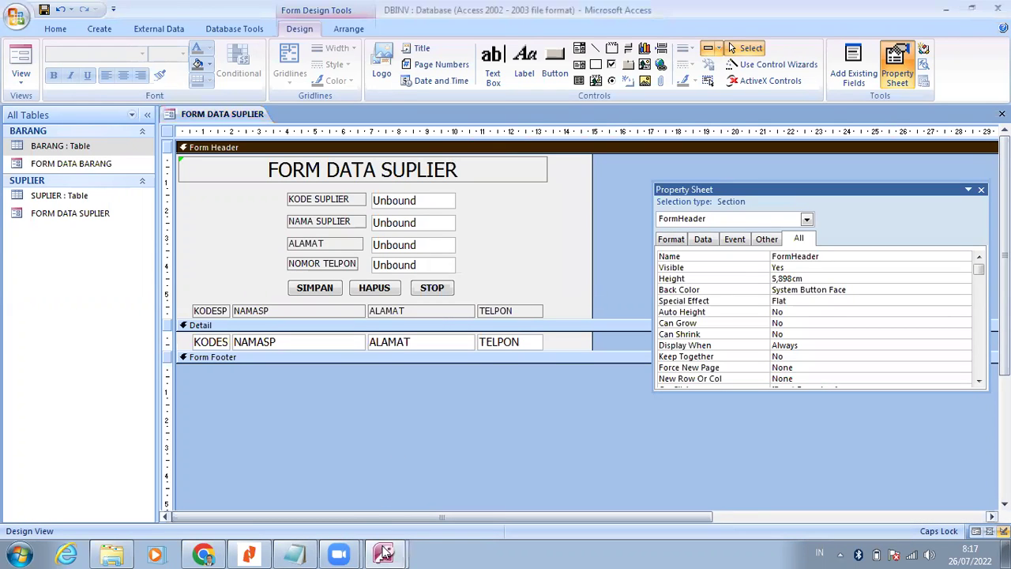
pyautogui.click(385, 551)
pyautogui.click(419, 518)
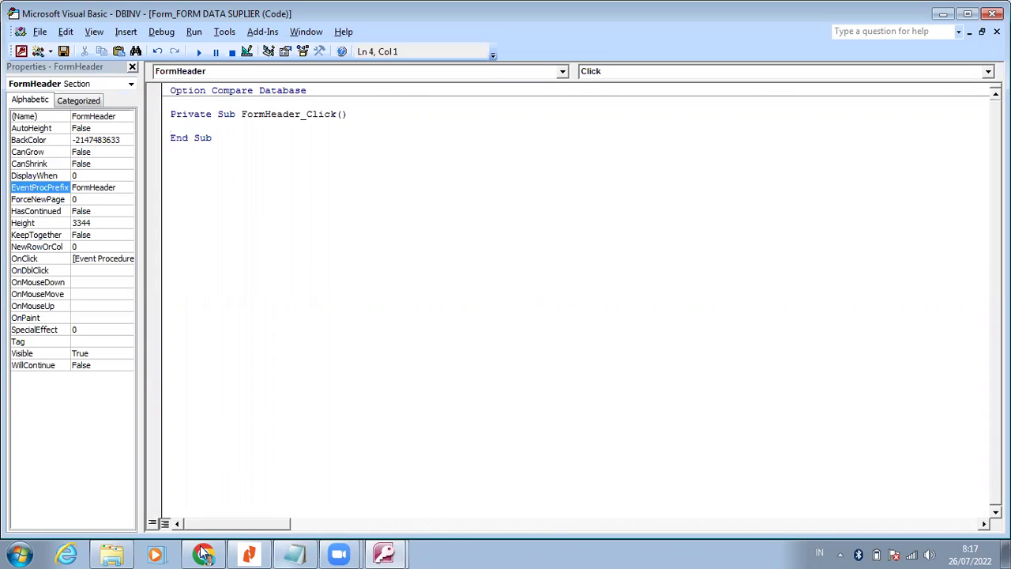
pyautogui.click(249, 552)
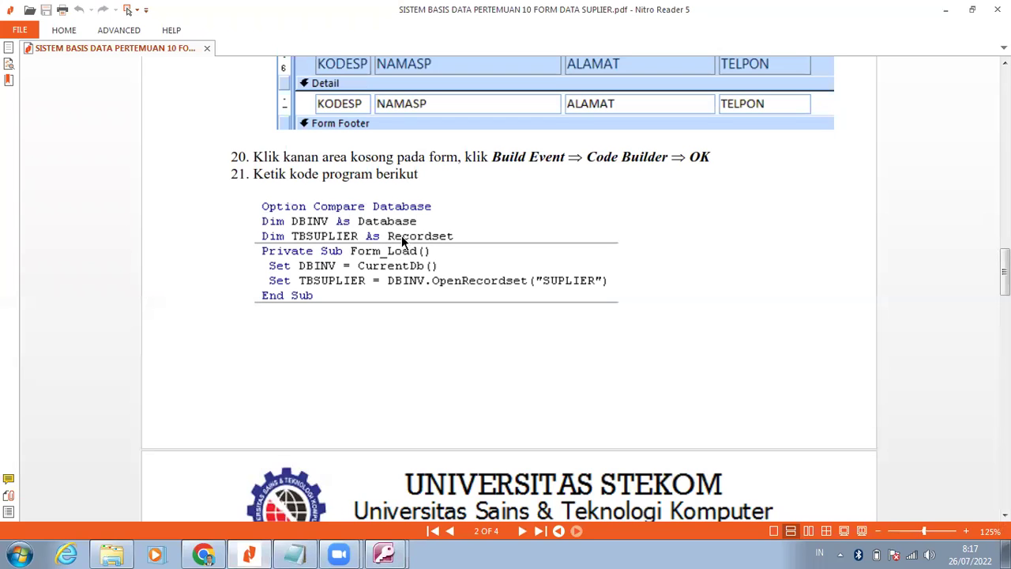
pyautogui.click(383, 553)
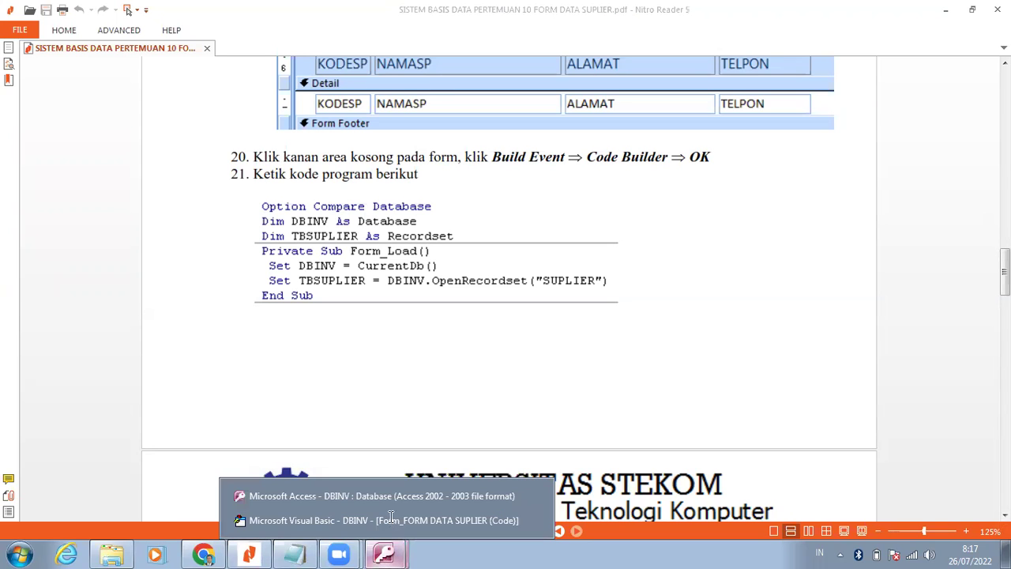
pyautogui.click(390, 517)
# Delete the empty FormHeader_Click procedure from the form's code, keeping only the Option Compare Database line.
pyautogui.press('Up')
pyautogui.press('Up')
pyautogui.hotkey('shift', 'Down')
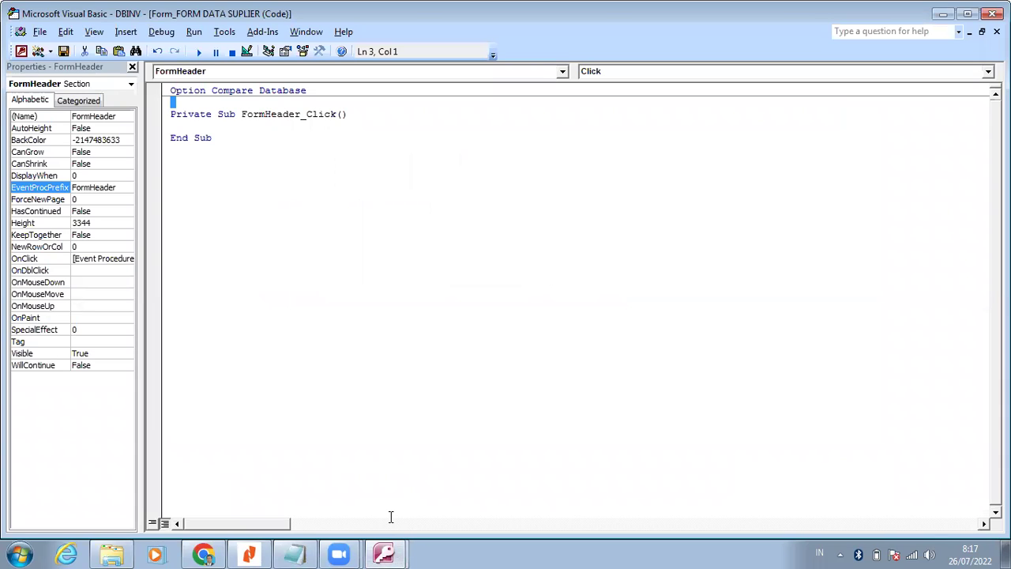
pyautogui.hotkey('shift', 'Down')
pyautogui.hotkey('shift', 'Down')
pyautogui.hotkey('shift', 'Down')
pyautogui.press('Delete')
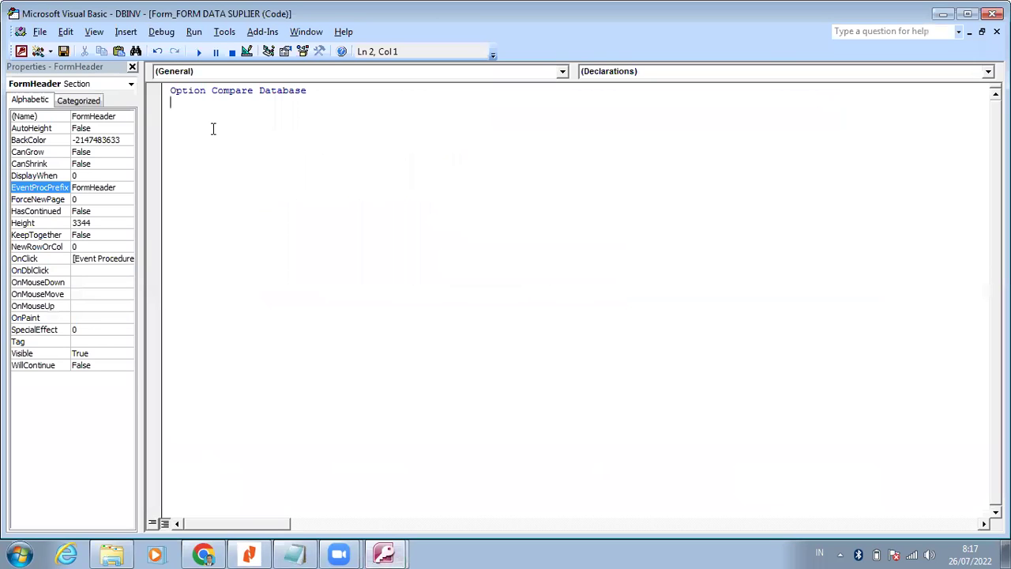
# Set the code editor's font size to 16 in the editor format options.
pyautogui.click(226, 32)
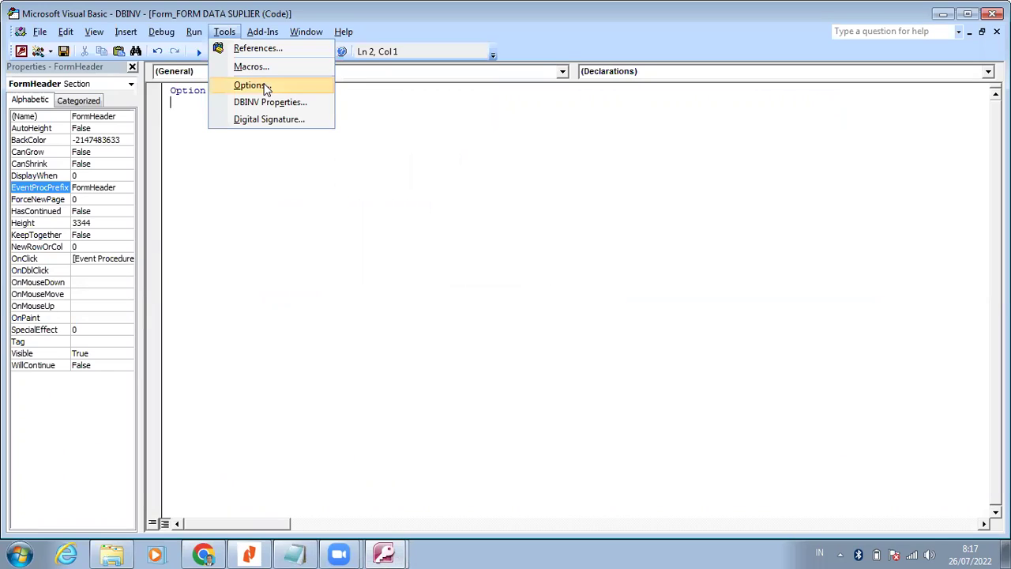
pyautogui.click(266, 87)
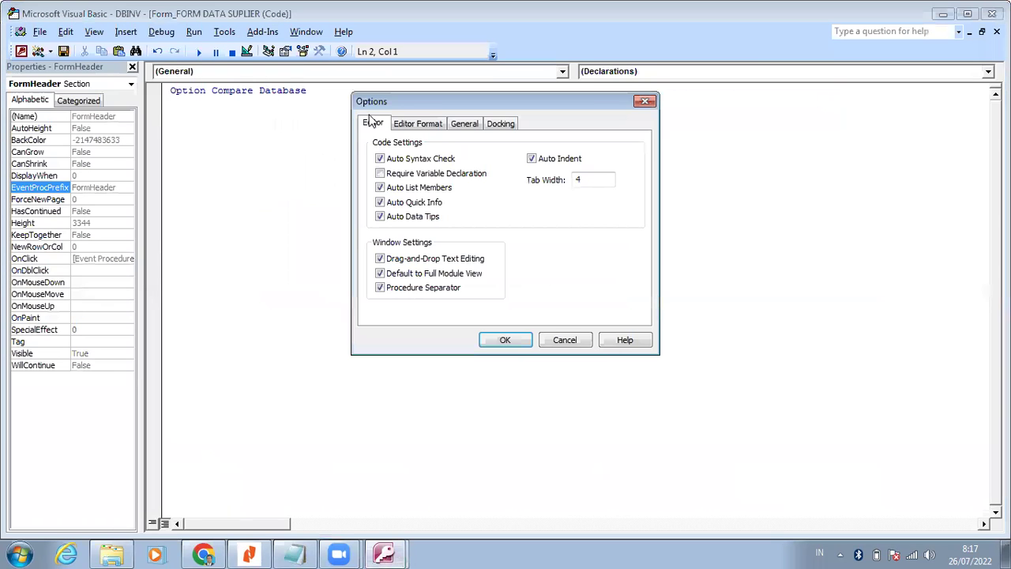
pyautogui.click(424, 126)
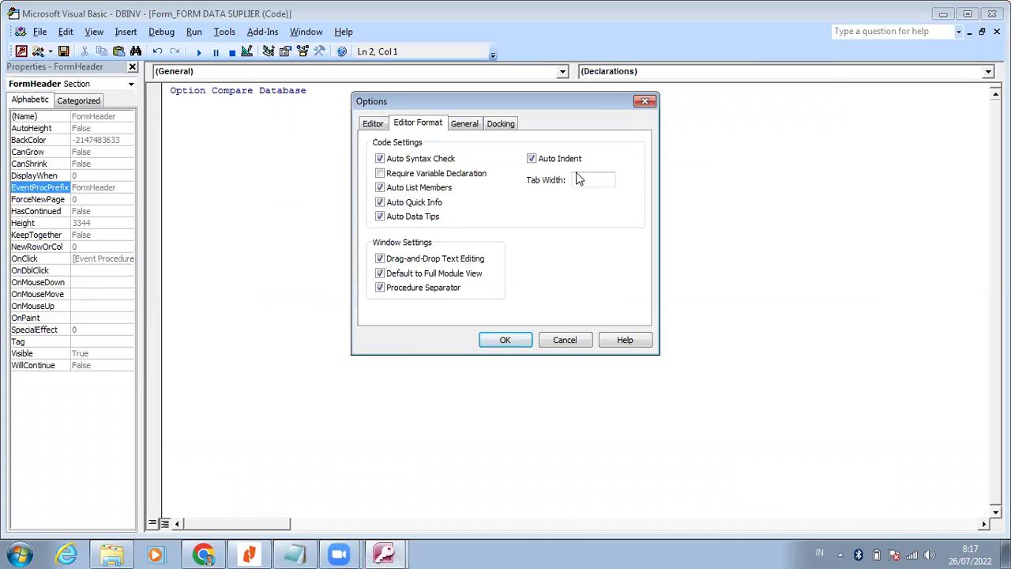
pyautogui.click(447, 128)
pyautogui.click(578, 193)
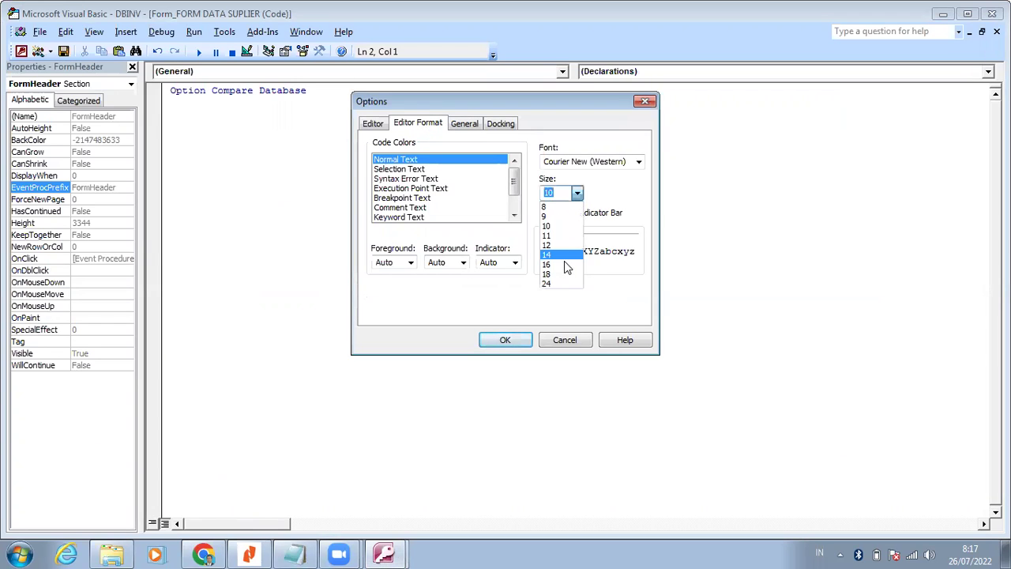
pyautogui.click(566, 263)
pyautogui.click(506, 340)
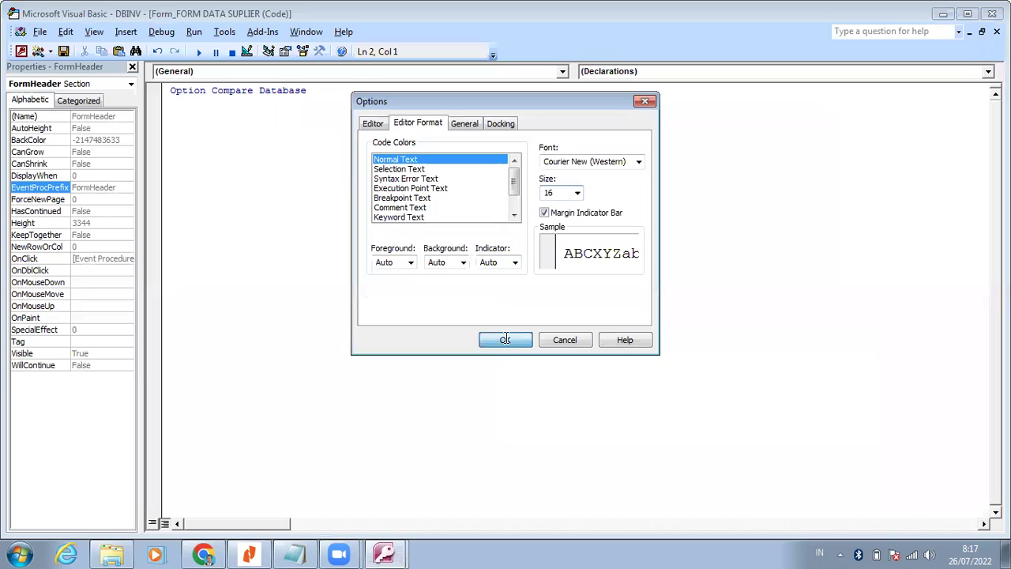
# Declare DBINV As Database and TBSUPLIER As Recordset below the Option Compare Database line.
pyautogui.write('DIM DBINV ')
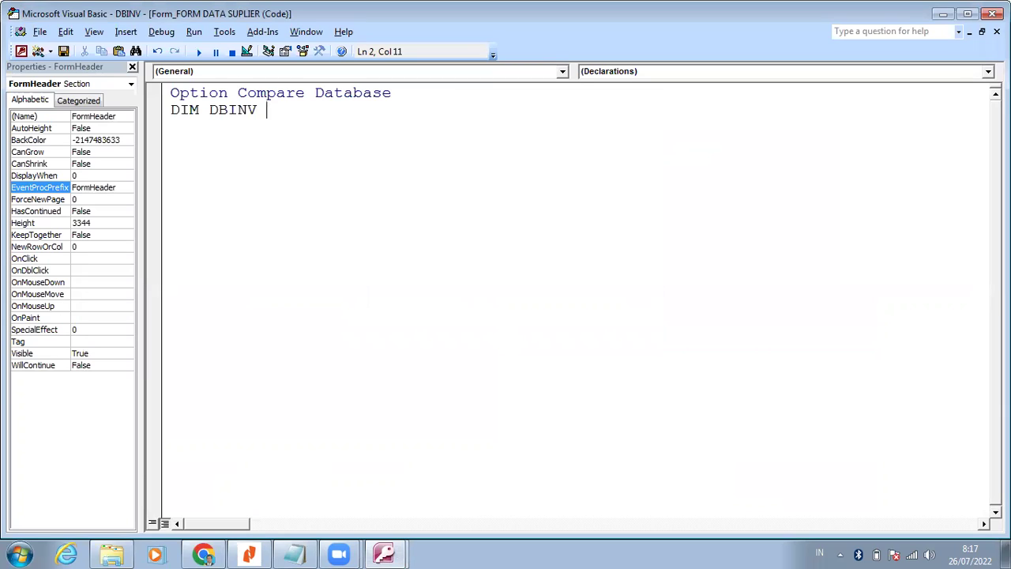
pyautogui.write('AS DAT')
pyautogui.press('Return')
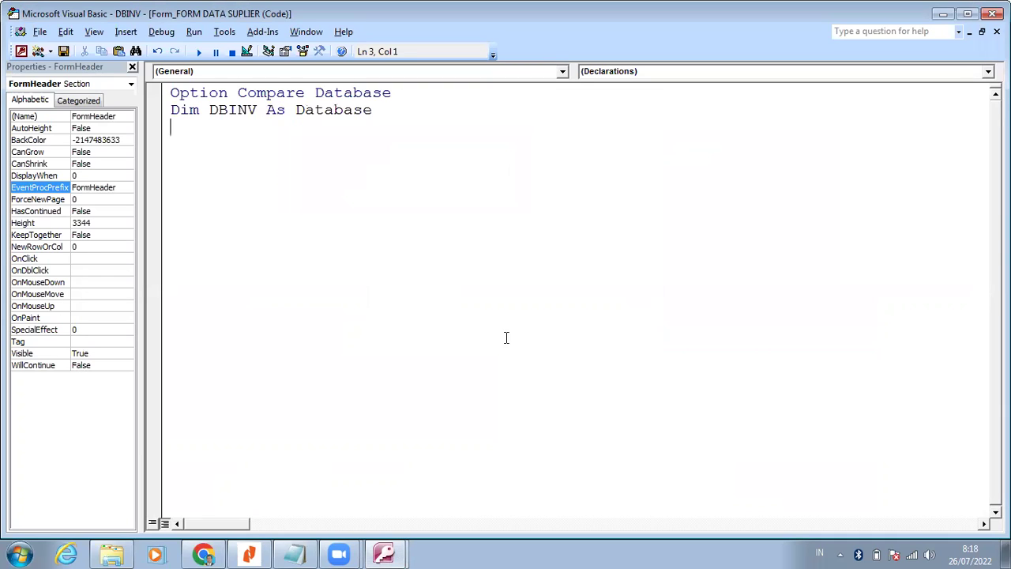
pyautogui.write('DIM TBSUPLIER ')
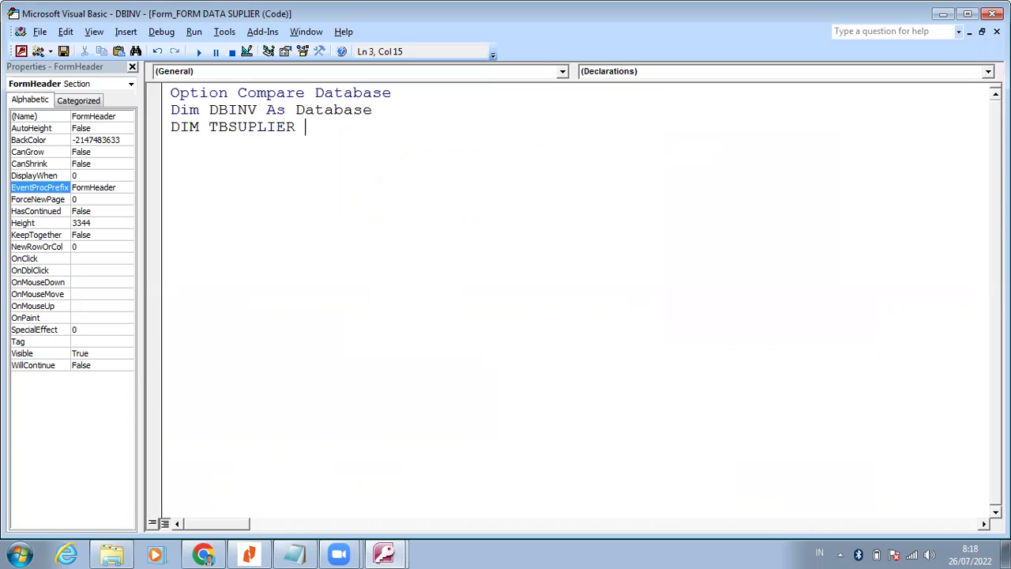
pyautogui.write('AS RE')
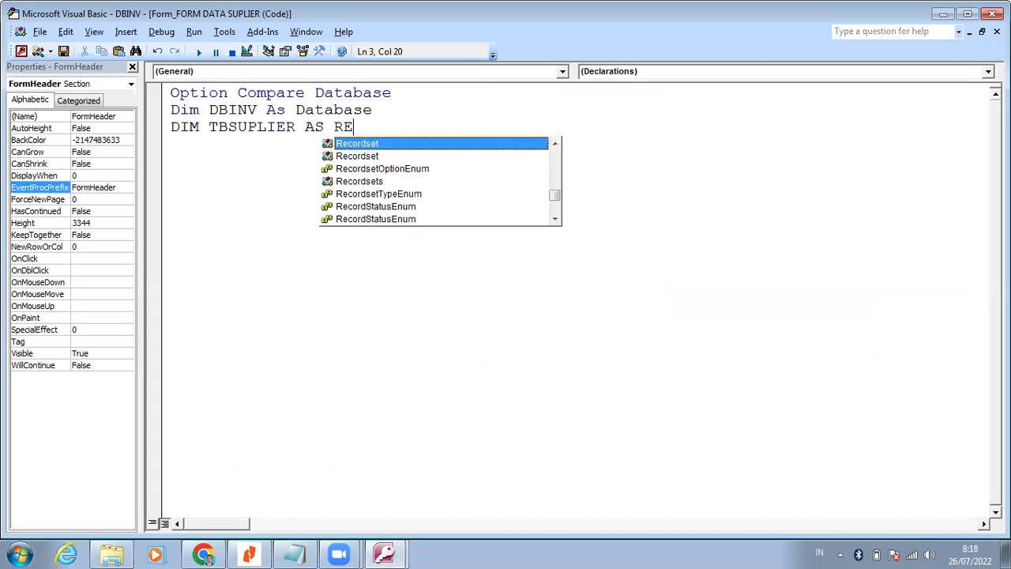
pyautogui.write('cordset')
pyautogui.press('Return')
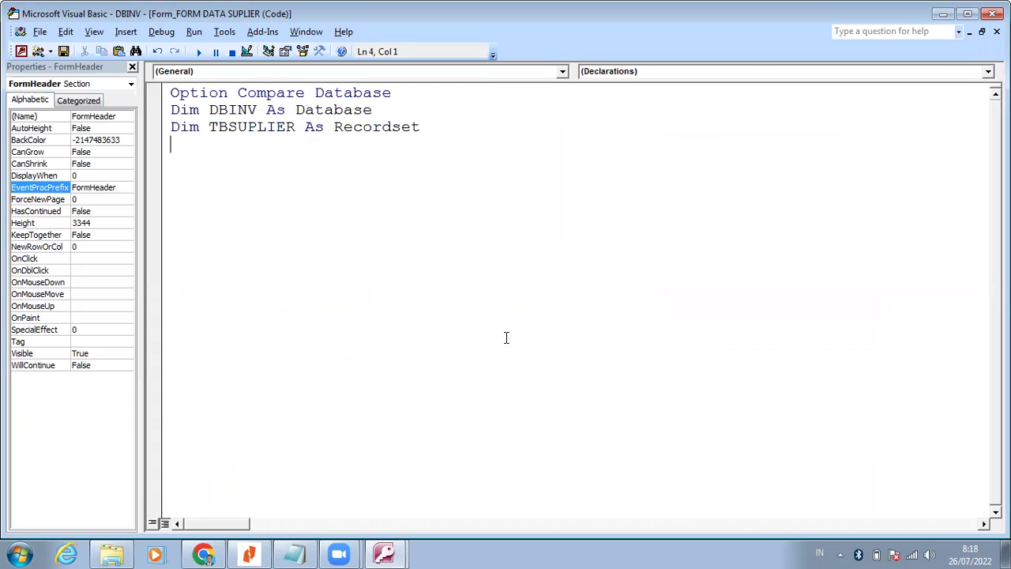
# Check the handout in Nitro Reader, return to the Visual Basic editor and create the Form_Load procedure.
pyautogui.click(250, 552)
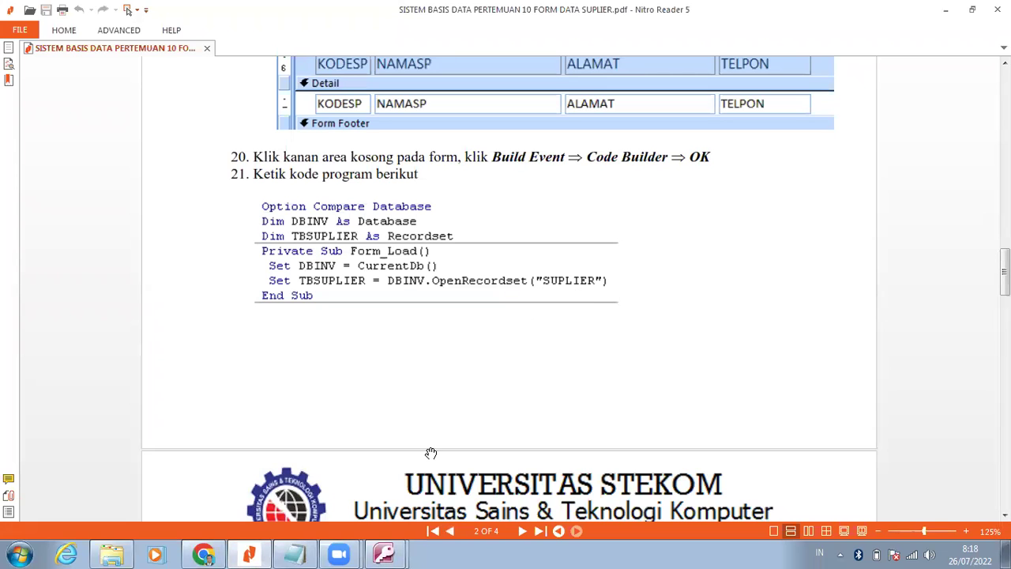
pyautogui.click(387, 551)
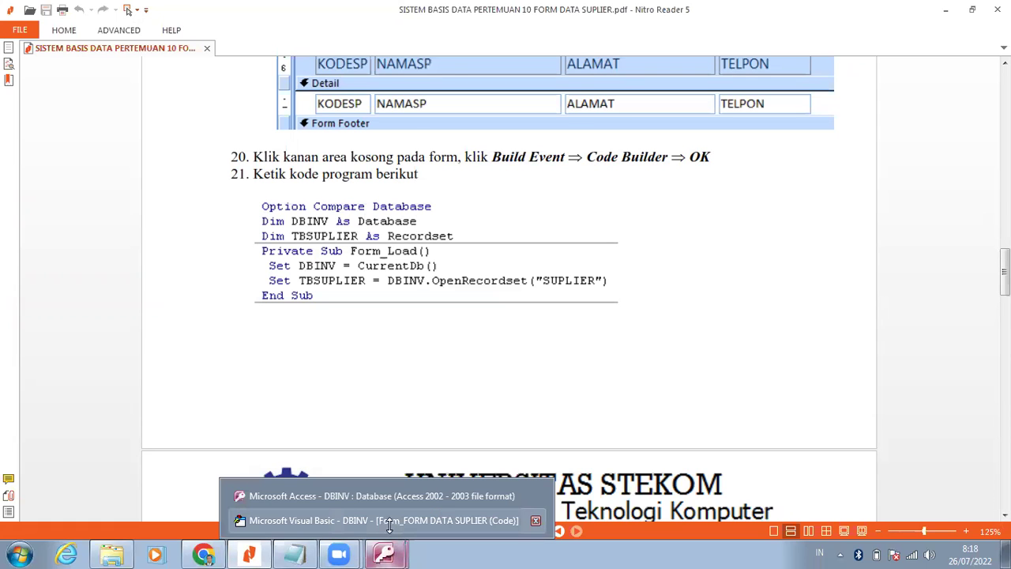
pyautogui.click(389, 521)
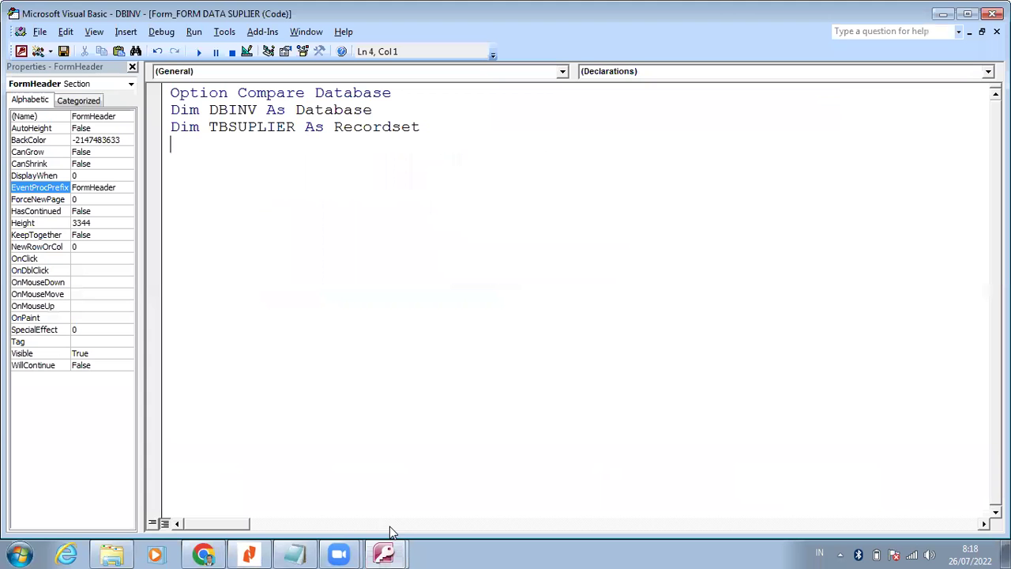
pyautogui.click(562, 71)
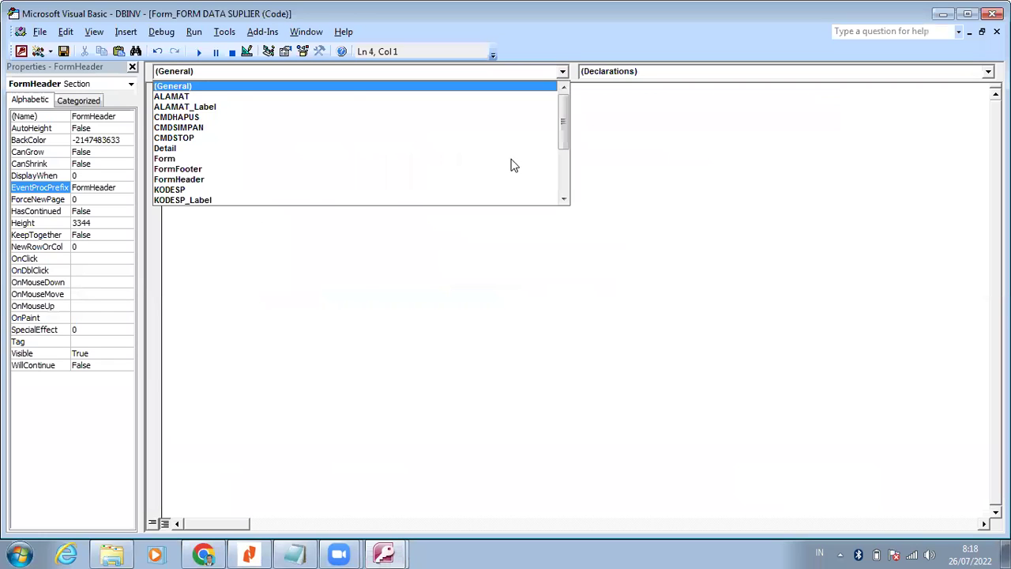
pyautogui.click(510, 163)
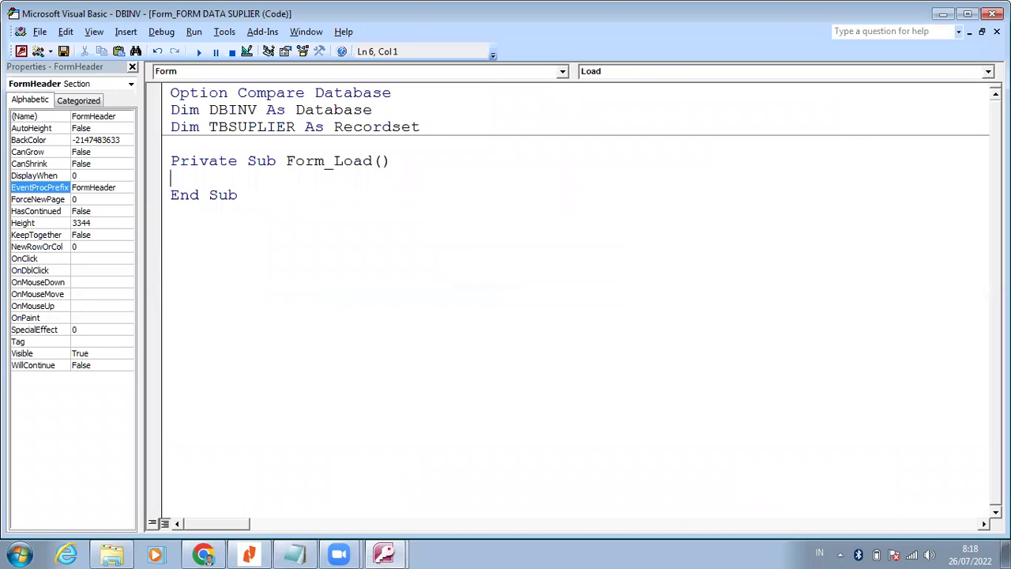
# In Form_Load, set DBINV to CurrentDb() and TBSUPLIER to DBINV.OpenRecordset("SUPLIER").
pyautogui.write('SET DBINV = CURRENTDB()')
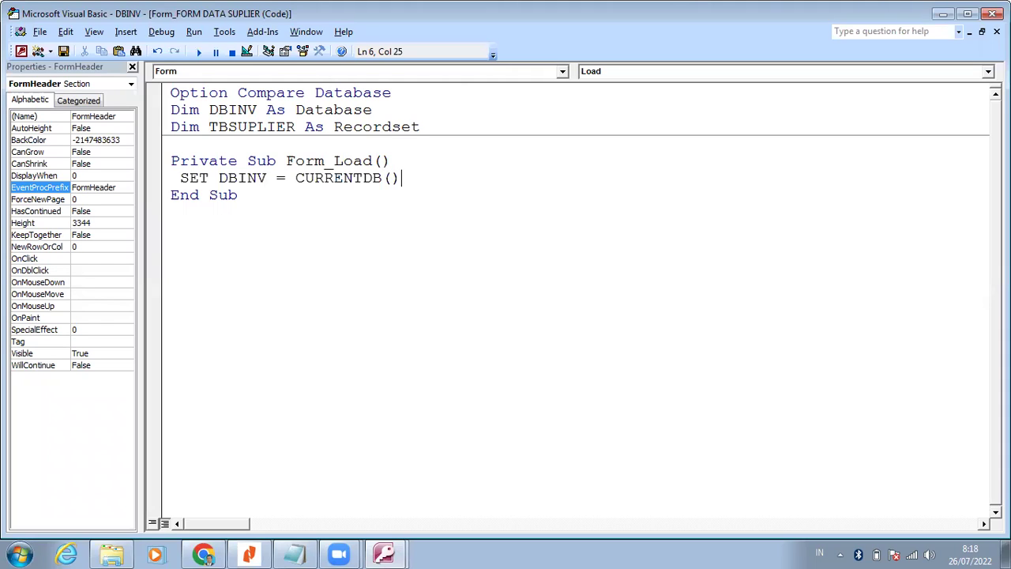
pyautogui.press('Return')
pyautogui.write('SET T')
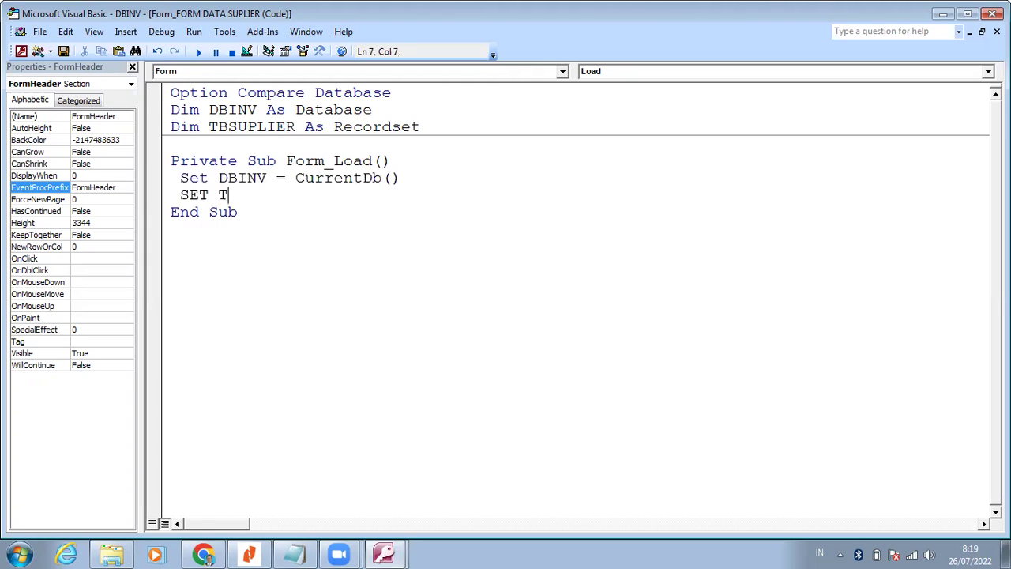
pyautogui.write('BSUPLIER')
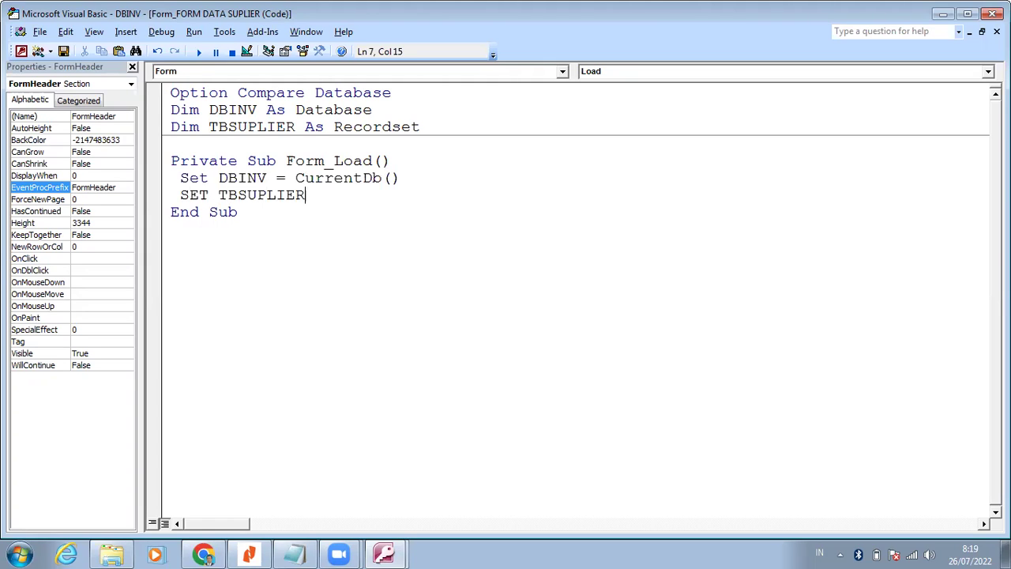
pyautogui.write(' = DBINV.')
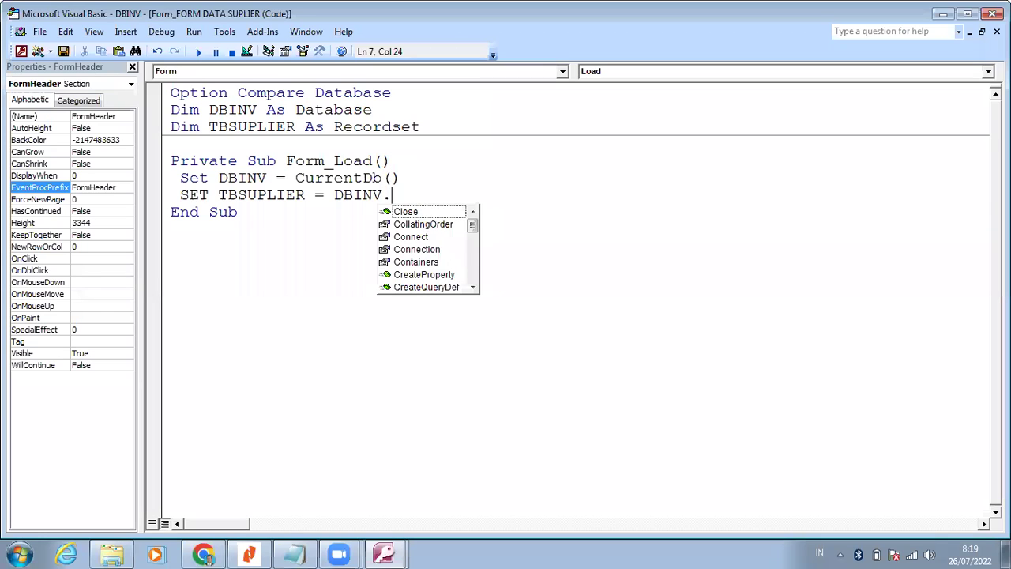
pyautogui.write('OP')
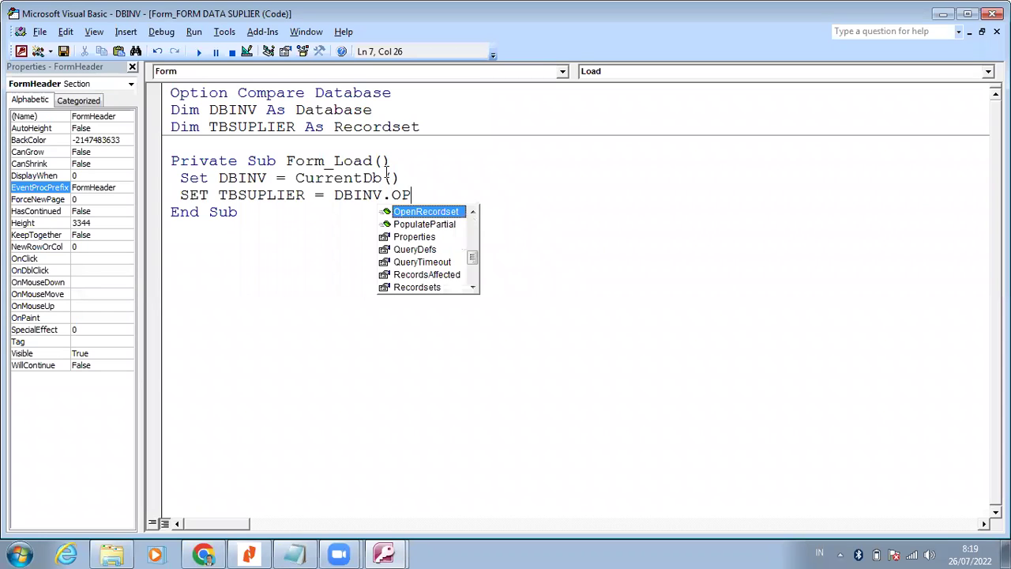
pyautogui.write('("SUPLIER")')
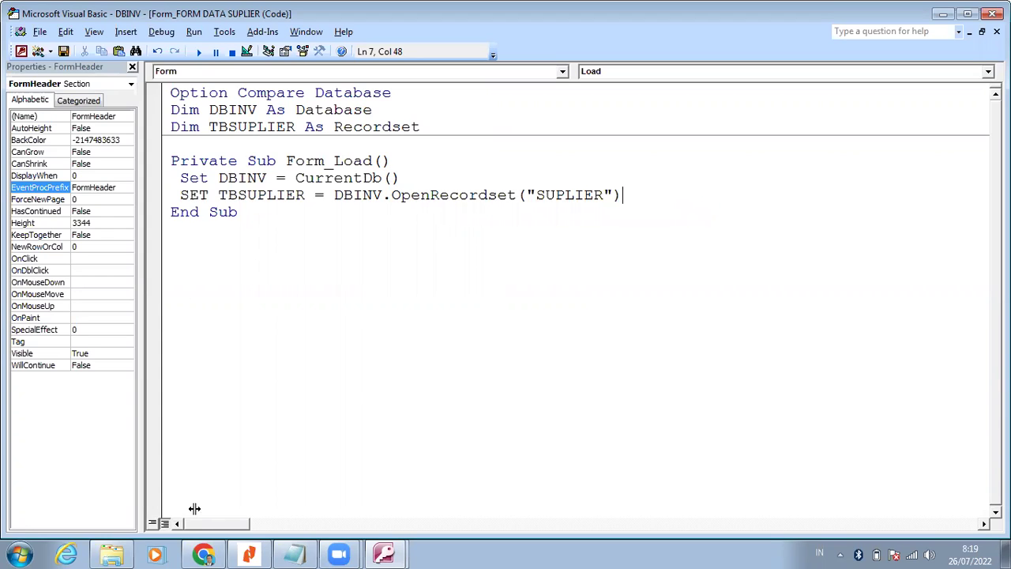
# Read the BLANKFORM code on page 3 of the handout in Nitro Reader and return to the Visual Basic editor.
pyautogui.click(249, 552)
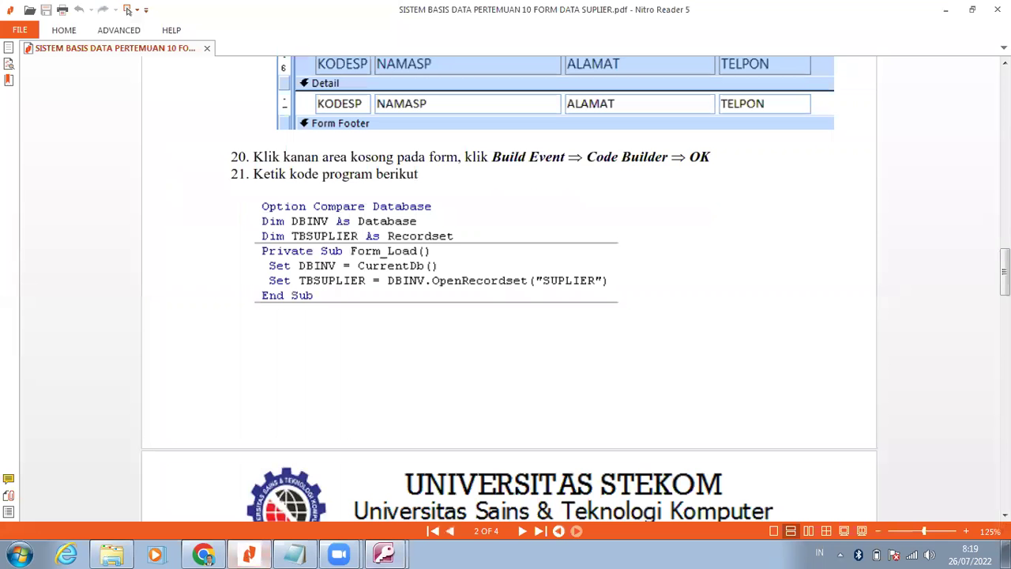
pyautogui.press('Down')
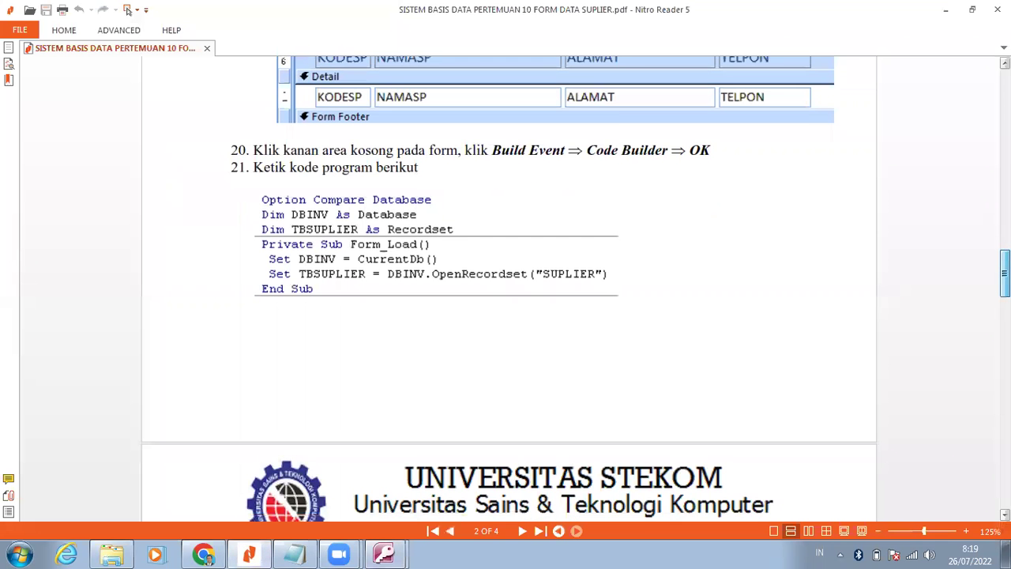
pyautogui.press('pagedown')
pyautogui.scroll(-1, 487, 237)
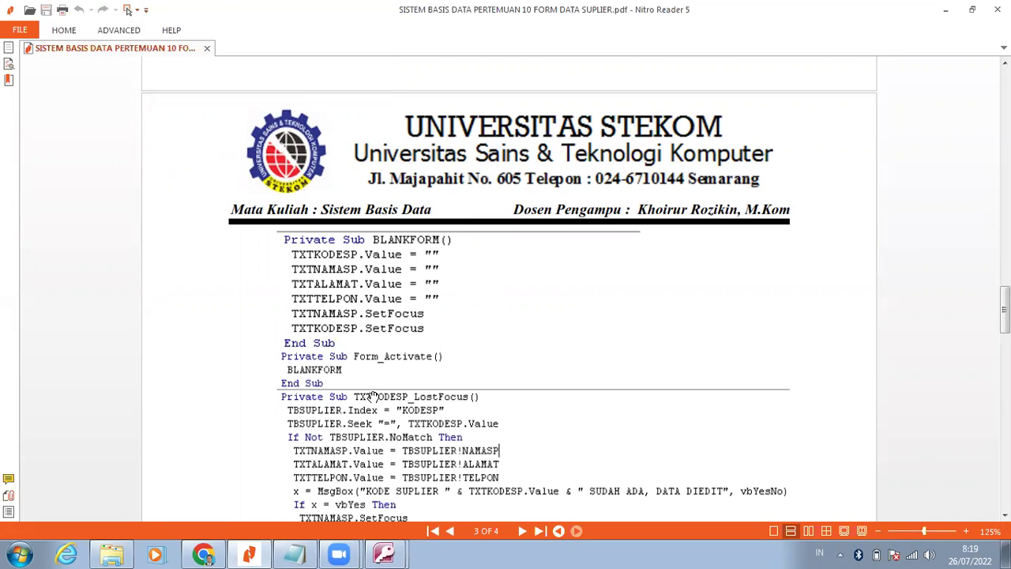
pyautogui.click(388, 553)
pyautogui.click(413, 521)
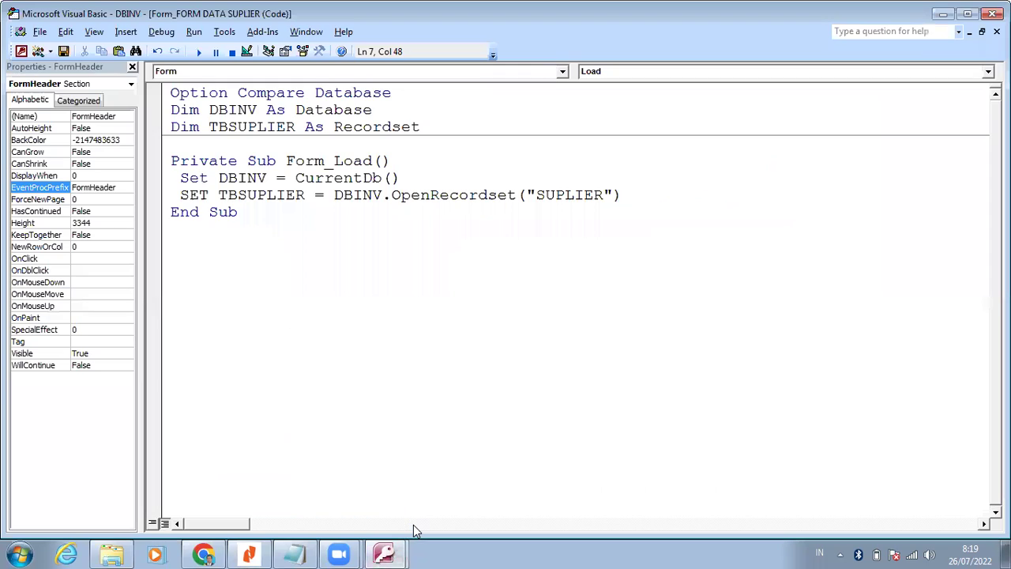
# Add a private procedure named BLANKFORM directly below Form_Load.
pyautogui.click(191, 228)
pyautogui.write('PRIVAYE')
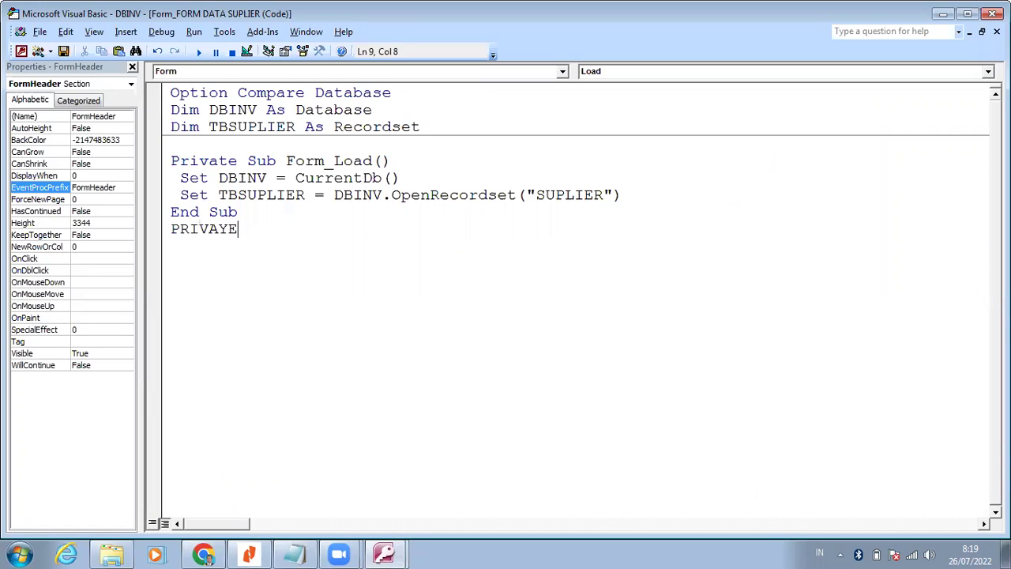
pyautogui.press('BackSpace')
pyautogui.press('BackSpace')
pyautogui.write('TE SUB BLANKFORM')
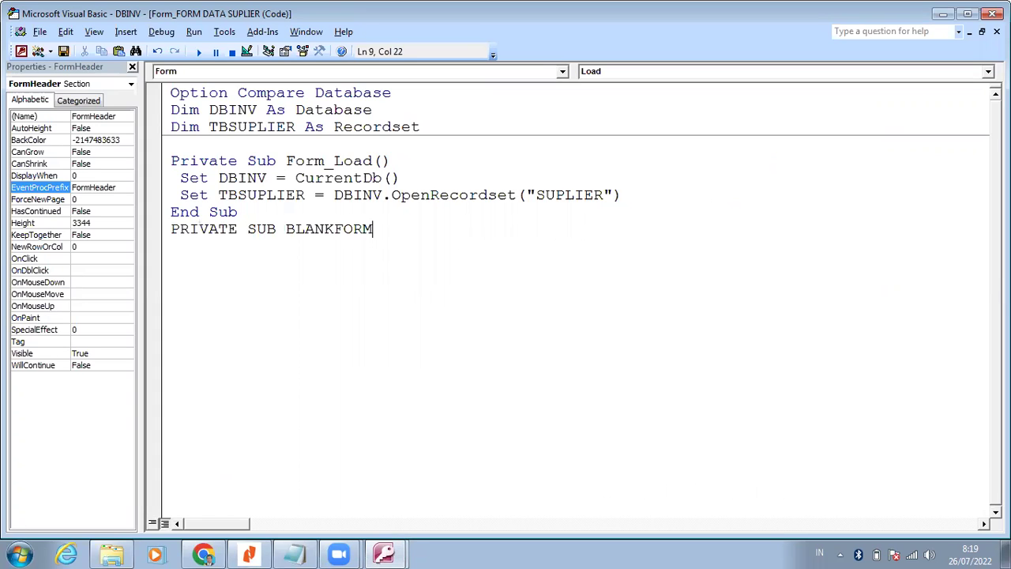
pyautogui.press('Return')
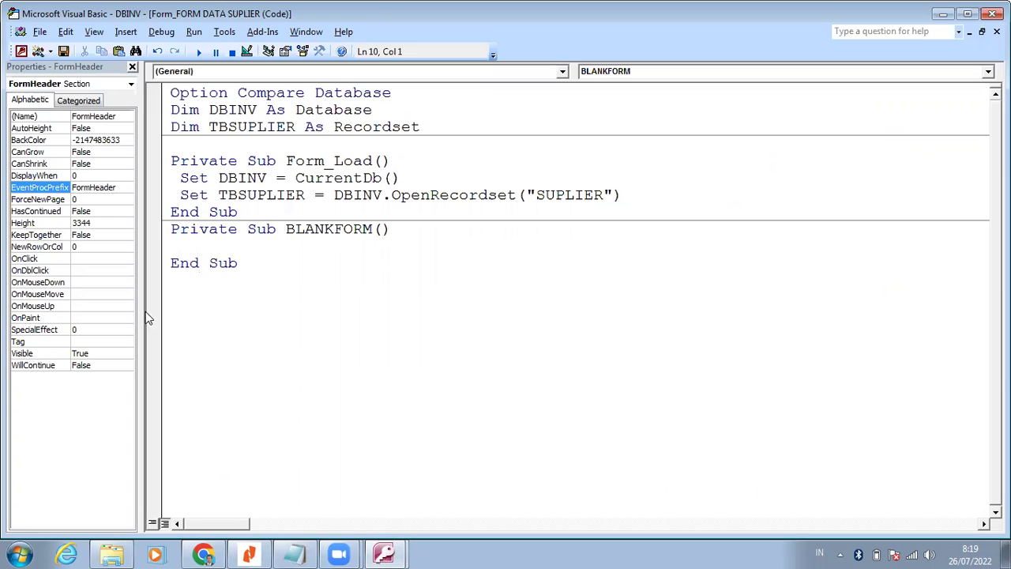
# Copy the six body lines of BLANKFORM from the Notepad code and paste them into the empty BLANKFORM procedure in the Visual Basic editor.
pyautogui.click(292, 553)
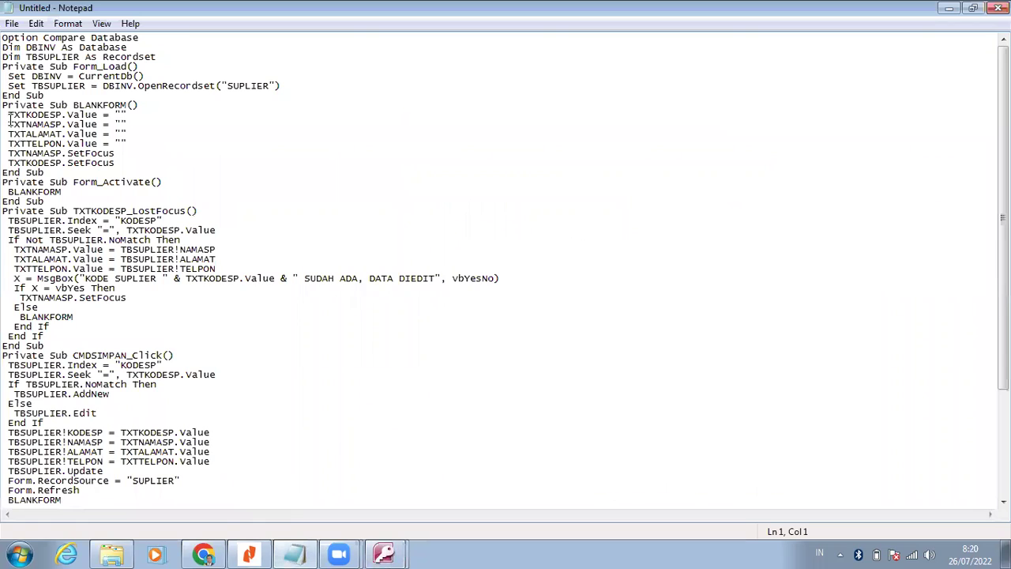
pyautogui.click(7, 115)
pyautogui.keyDown('shift'); pyautogui.click(126, 163); pyautogui.keyUp('shift')
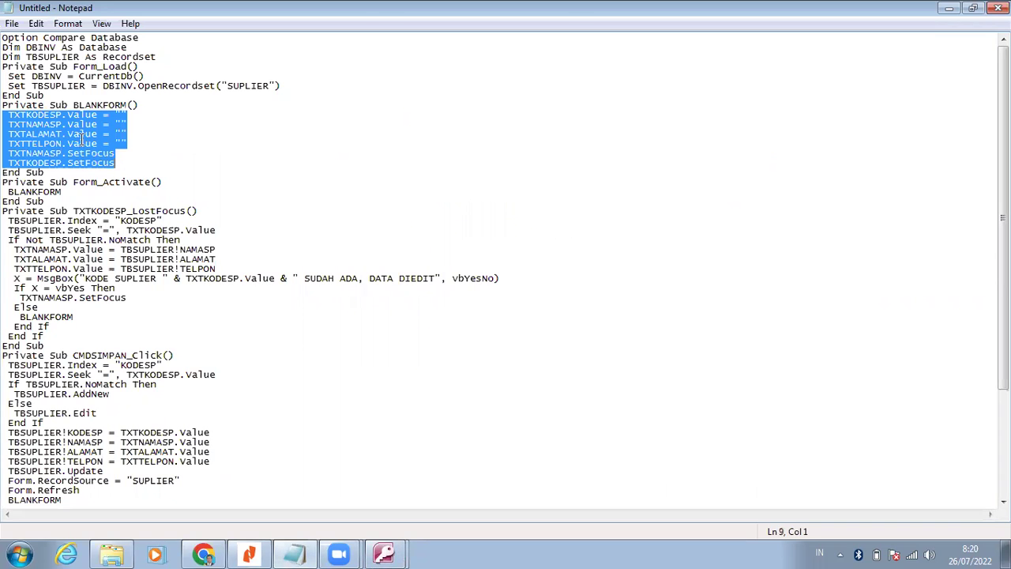
pyautogui.rightClick(80, 138)
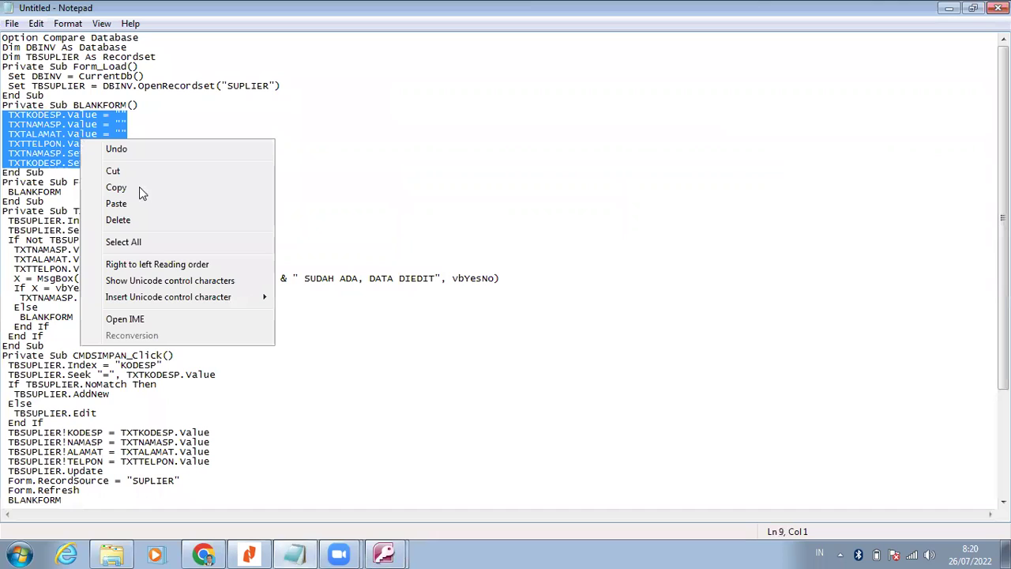
pyautogui.click(117, 187)
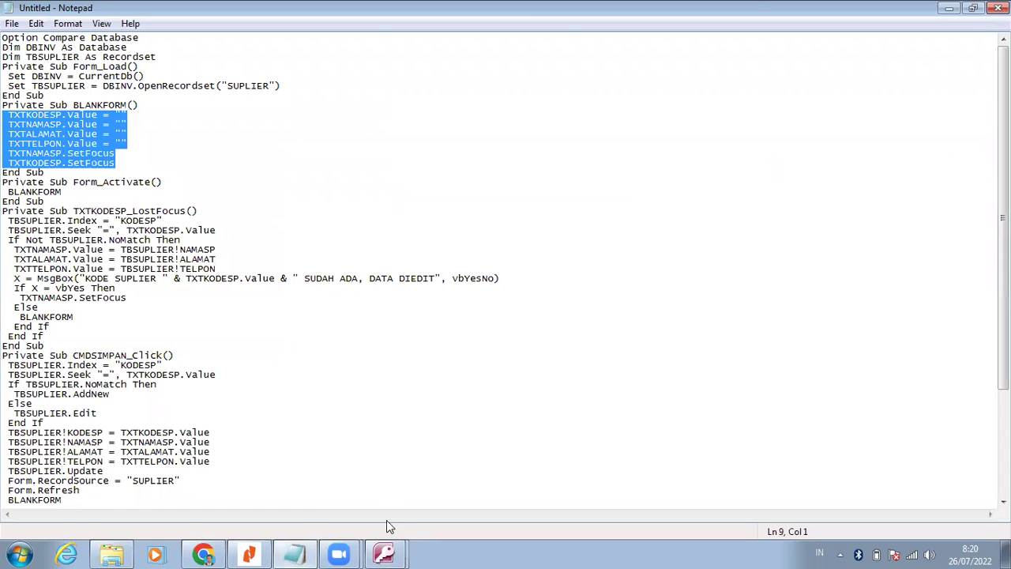
pyautogui.click(393, 554)
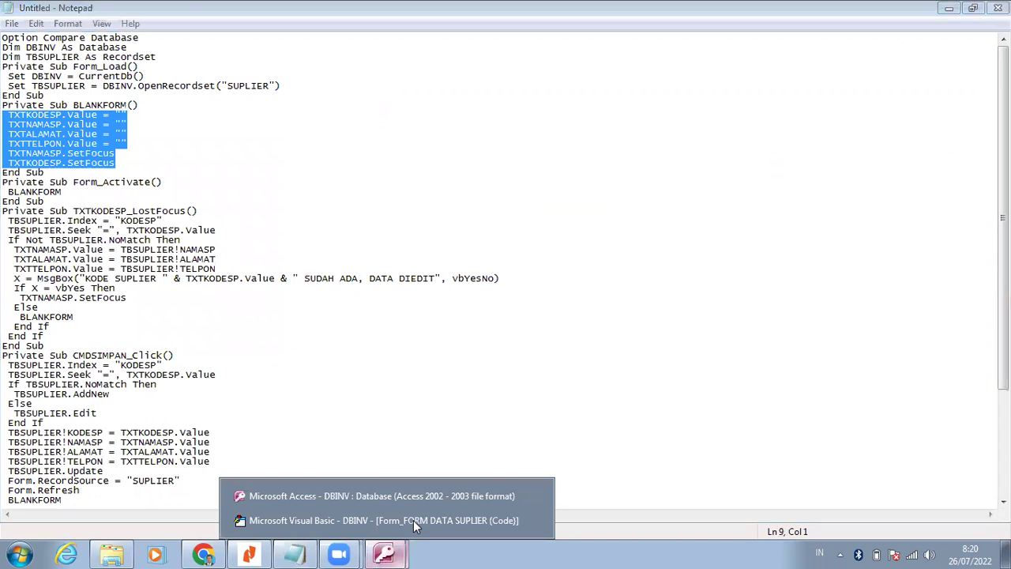
pyautogui.click(413, 520)
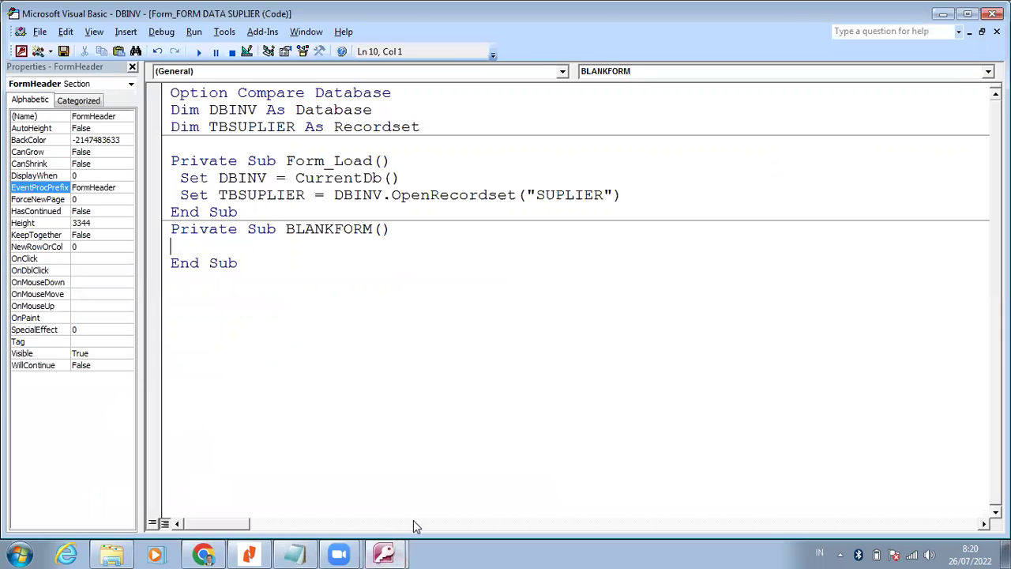
pyautogui.hotkey('ctrl', 'v')
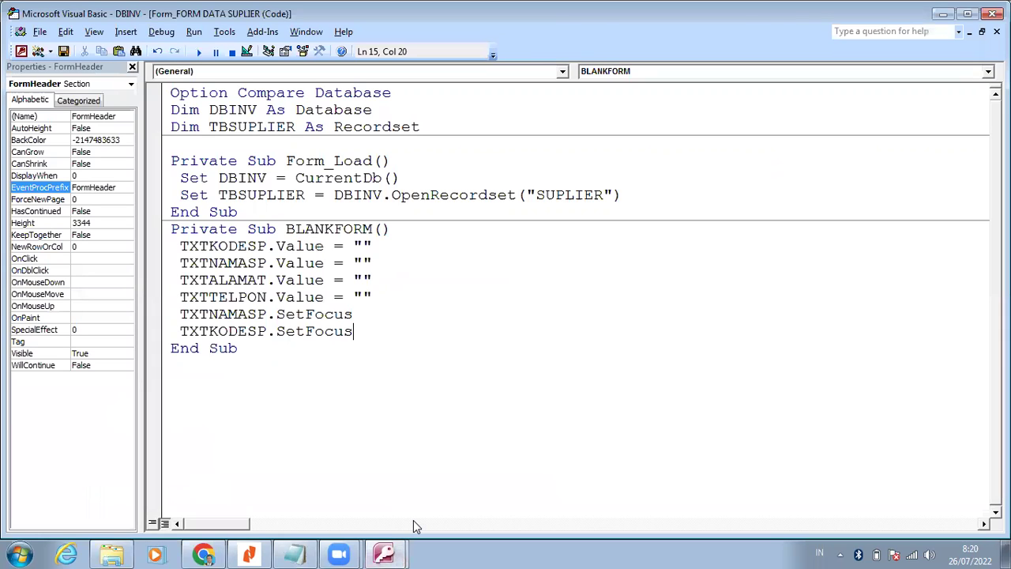
# Check the handout in Nitro Reader, return to the Visual Basic editor and create the Form_Activate procedure.
pyautogui.click(255, 553)
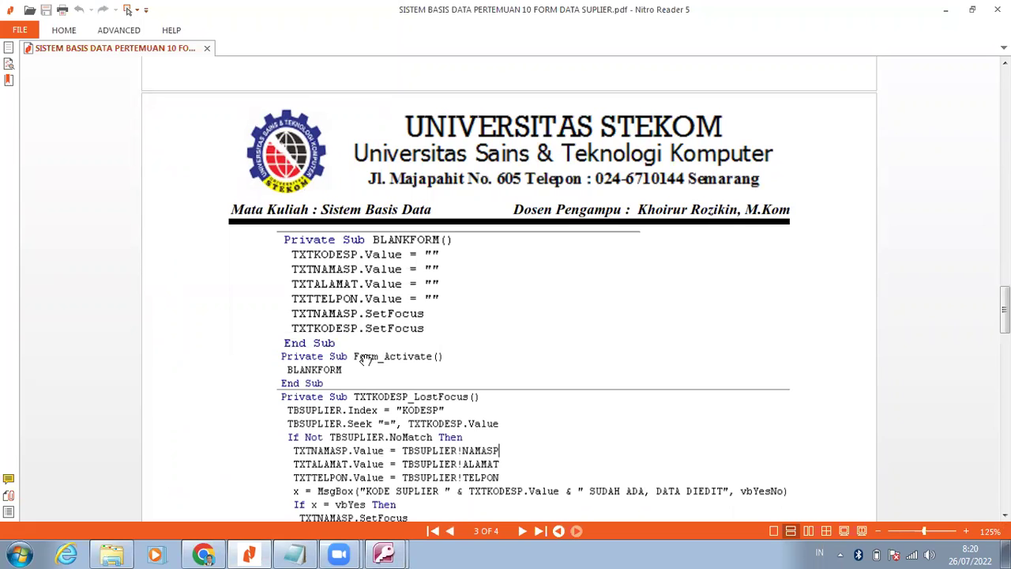
pyautogui.click(391, 553)
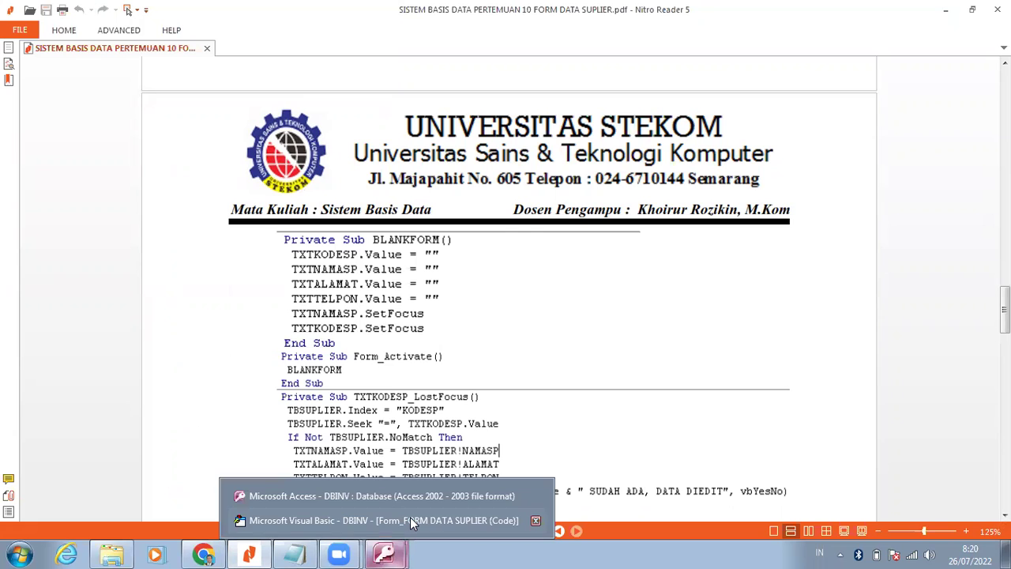
pyautogui.click(386, 520)
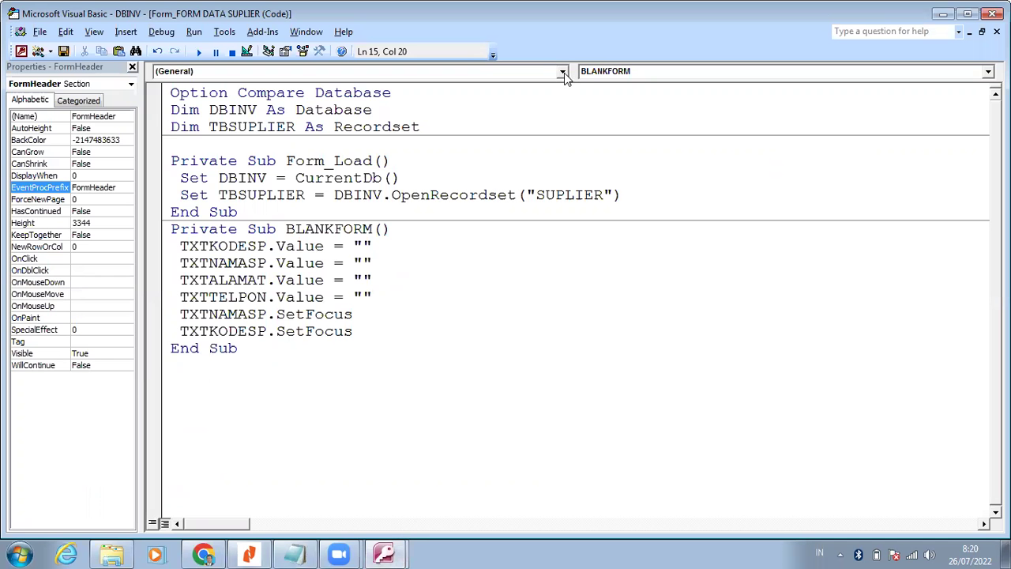
pyautogui.click(563, 72)
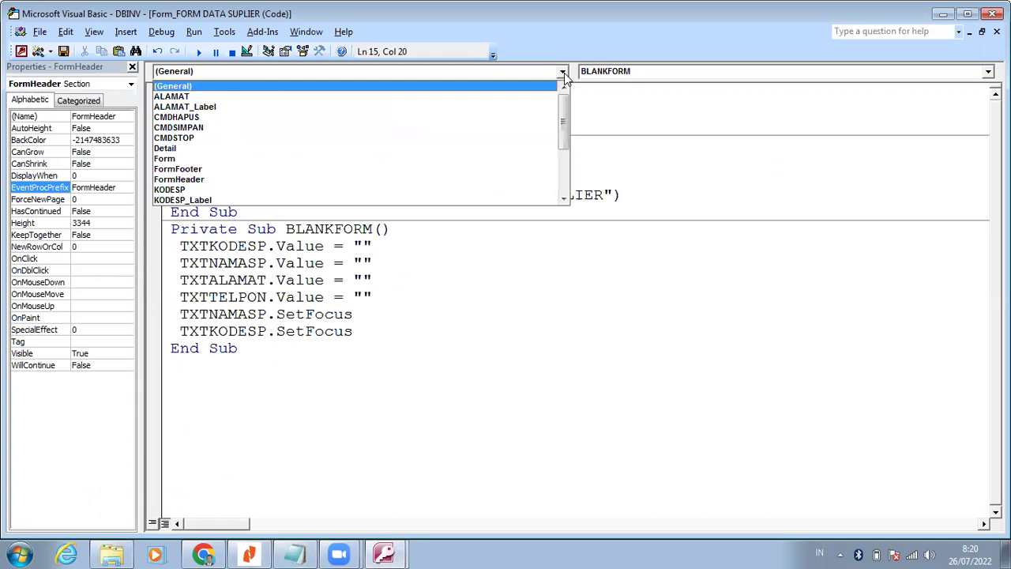
pyautogui.click(506, 159)
pyautogui.click(988, 71)
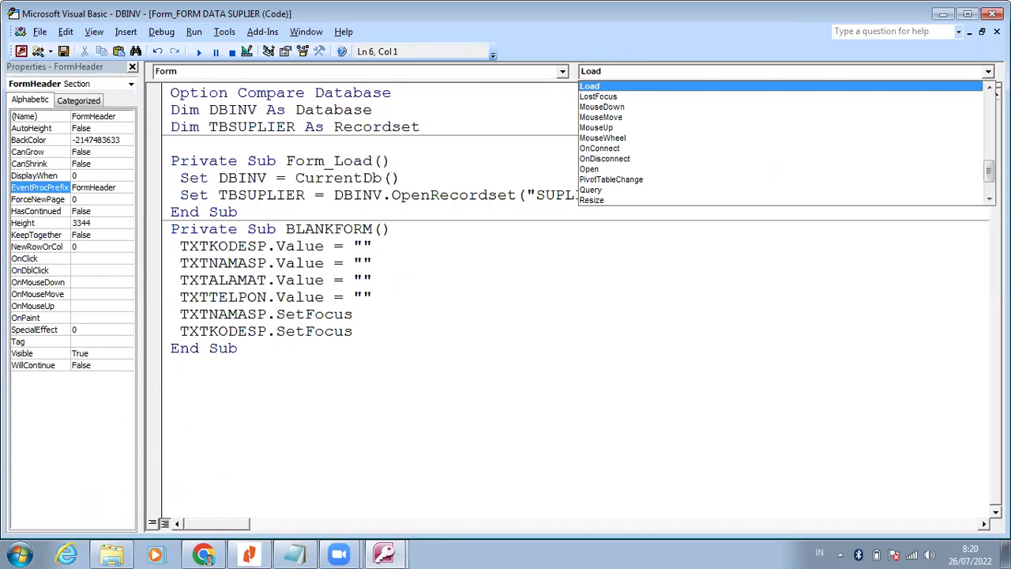
pyautogui.scroll(10, 782, 142)
pyautogui.scroll(1, 882, 110)
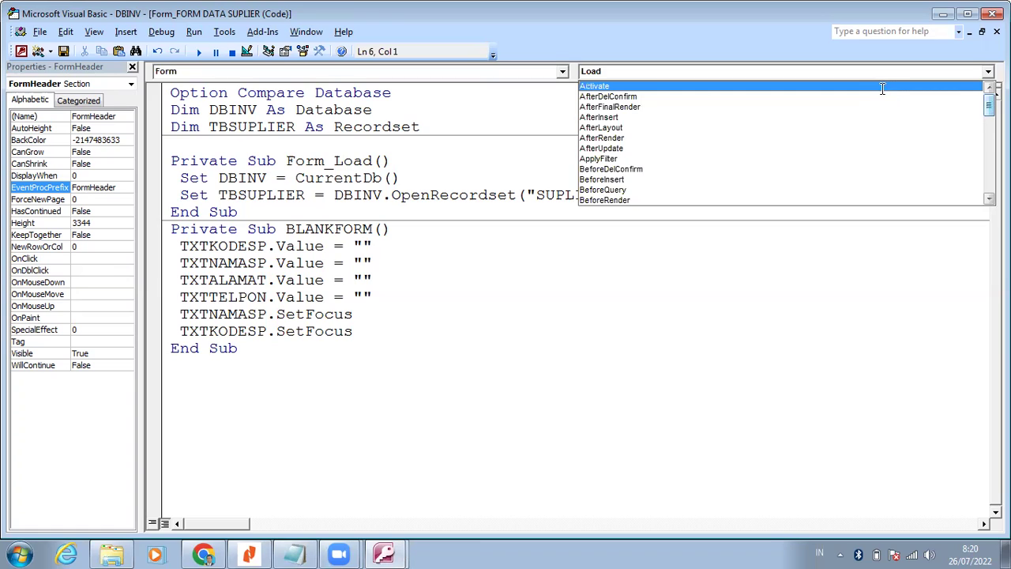
pyautogui.click(882, 86)
# Call BLANKFORM inside the Form_Activate procedure and place the cursor below the last procedure.
pyautogui.write('B')
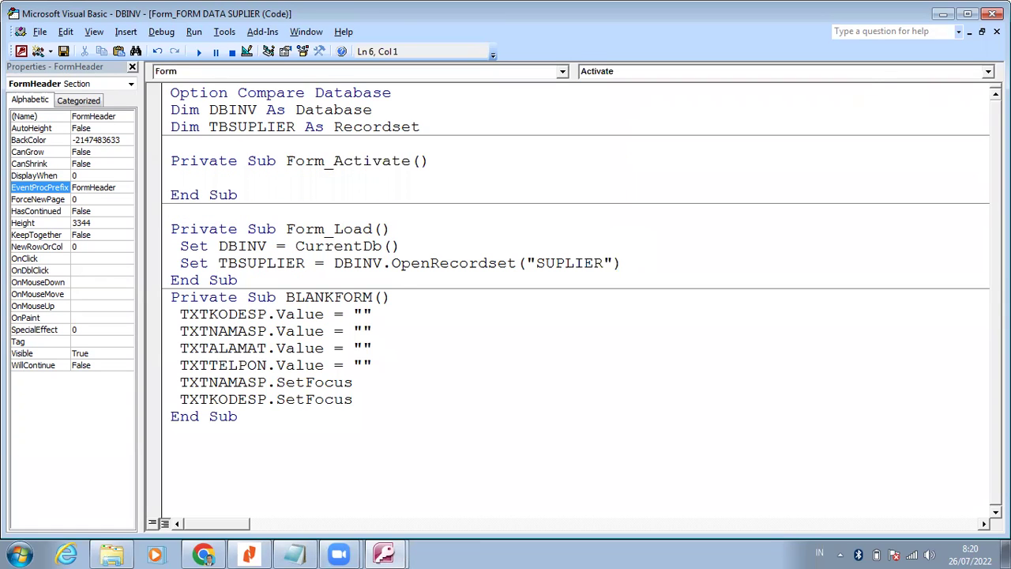
pyautogui.write('LANKFOR')
pyautogui.write('M')
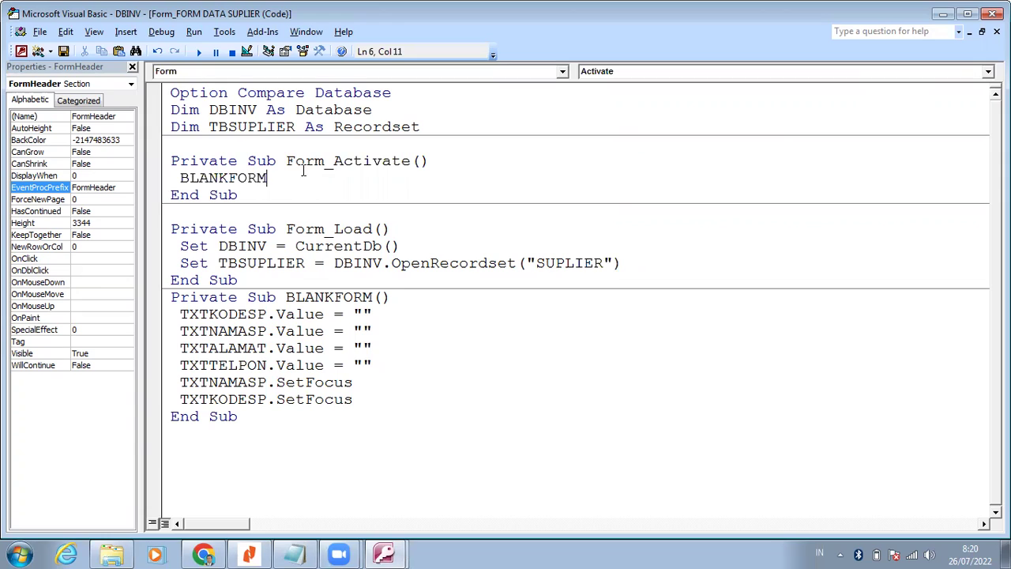
pyautogui.click(195, 454)
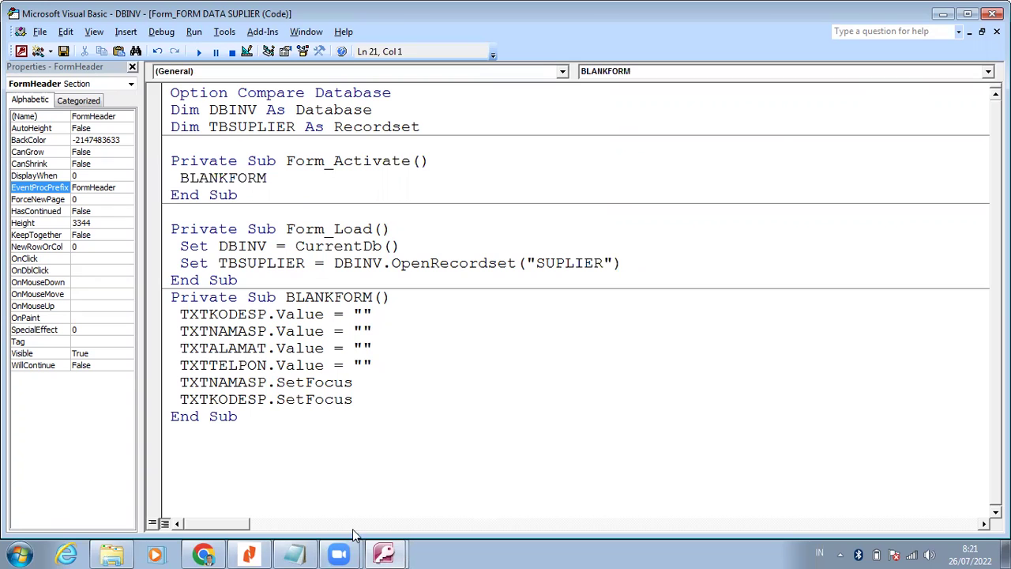
# Read the TXTKODESP_LostFocus code on page 3 of the handout in Nitro Reader and return to the Visual Basic editor.
pyautogui.click(251, 553)
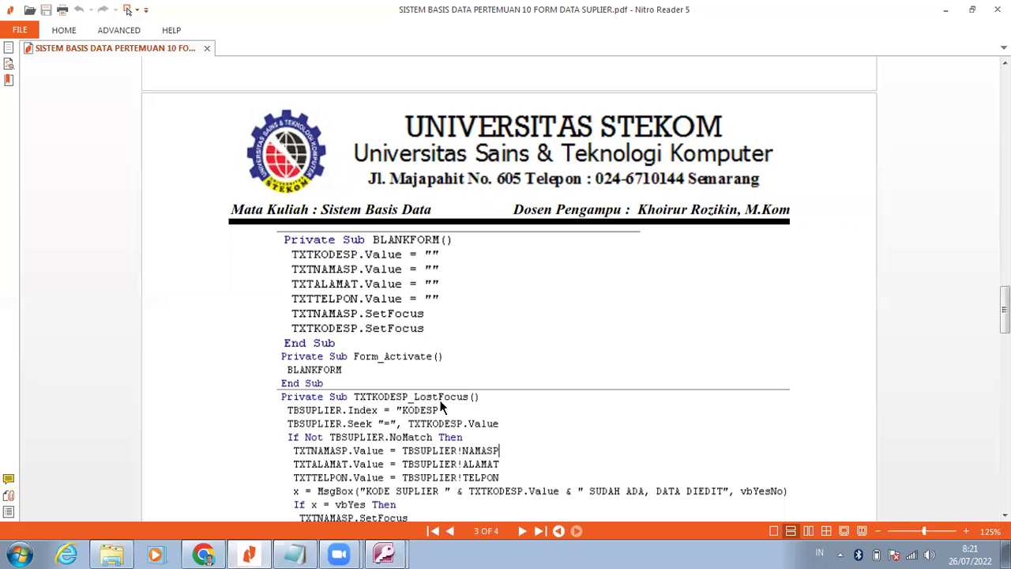
pyautogui.click(966, 531)
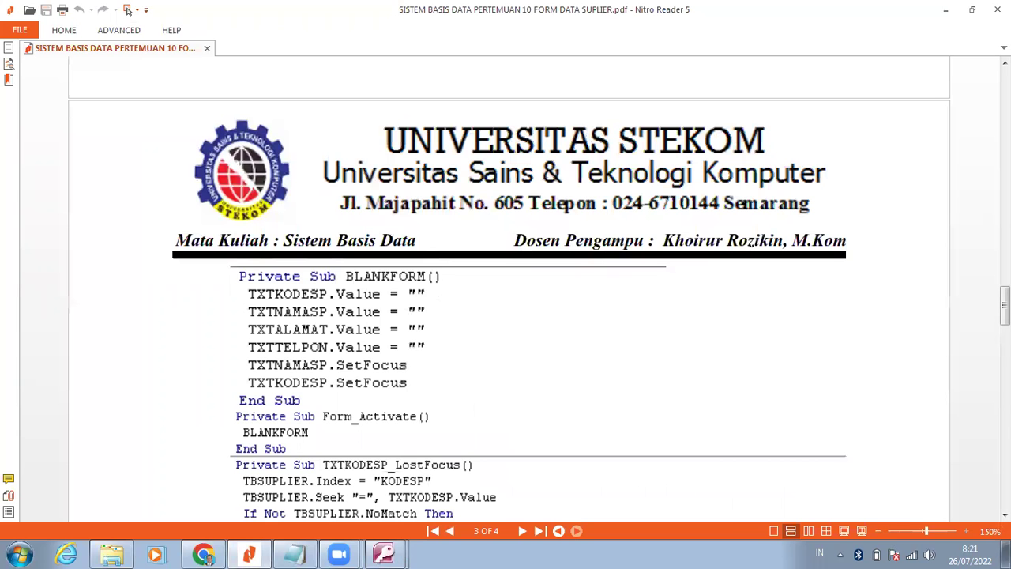
pyautogui.scroll(-3, 127, 10)
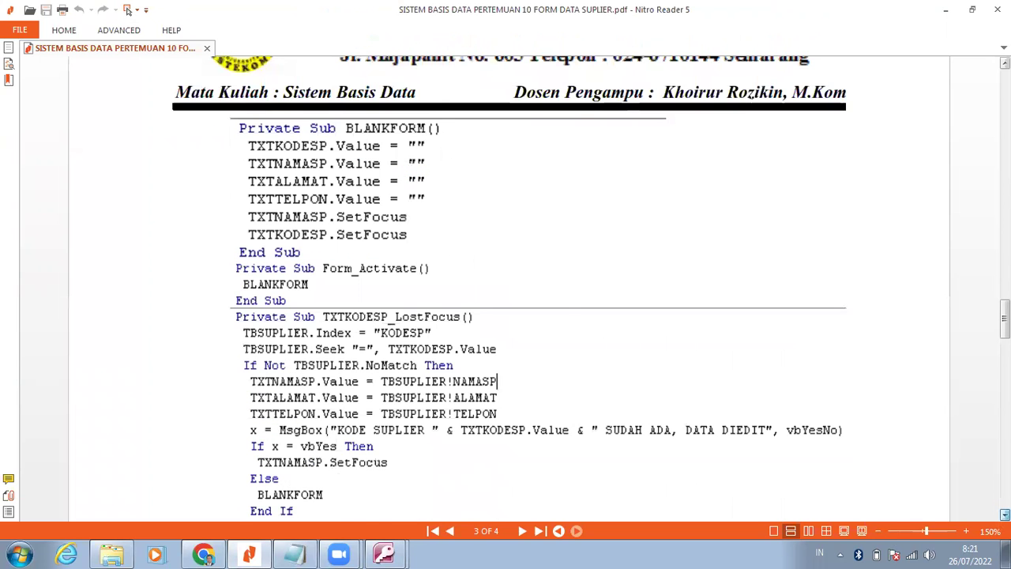
pyautogui.scroll(-2, 565, 301)
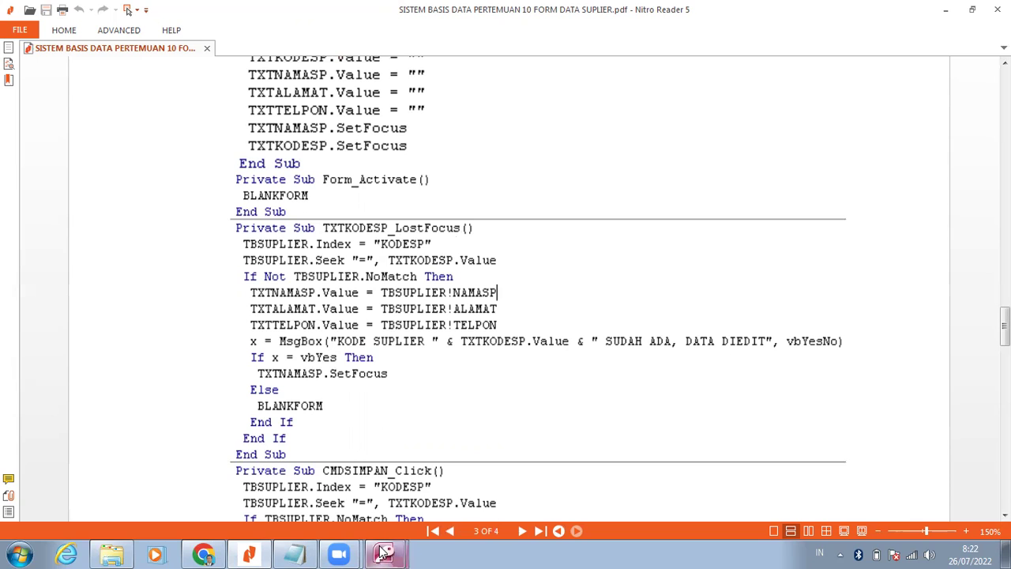
pyautogui.click(383, 553)
pyautogui.click(395, 523)
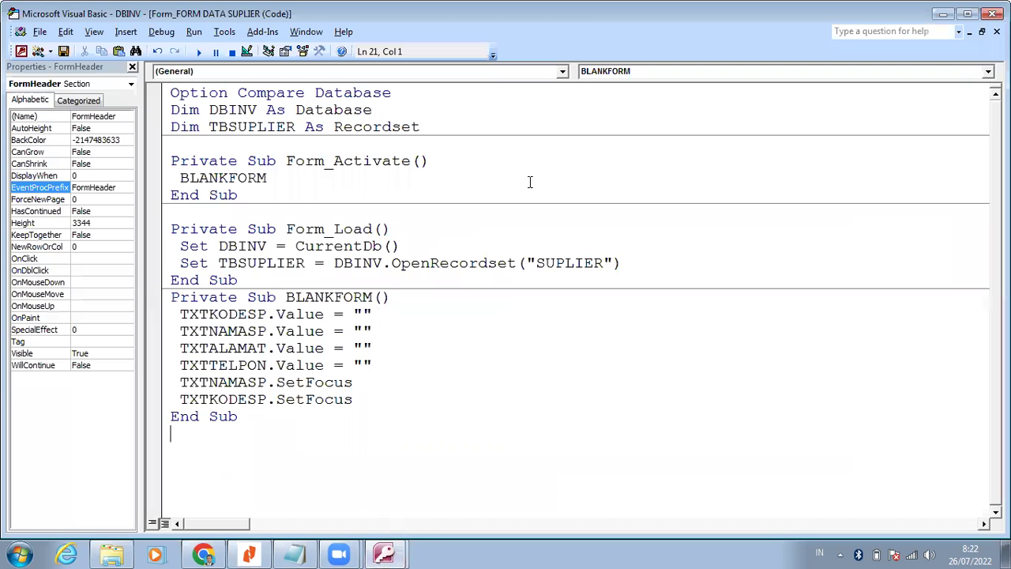
# Create the LostFocus event procedure for the TXTKODESP text box.
pyautogui.click(563, 72)
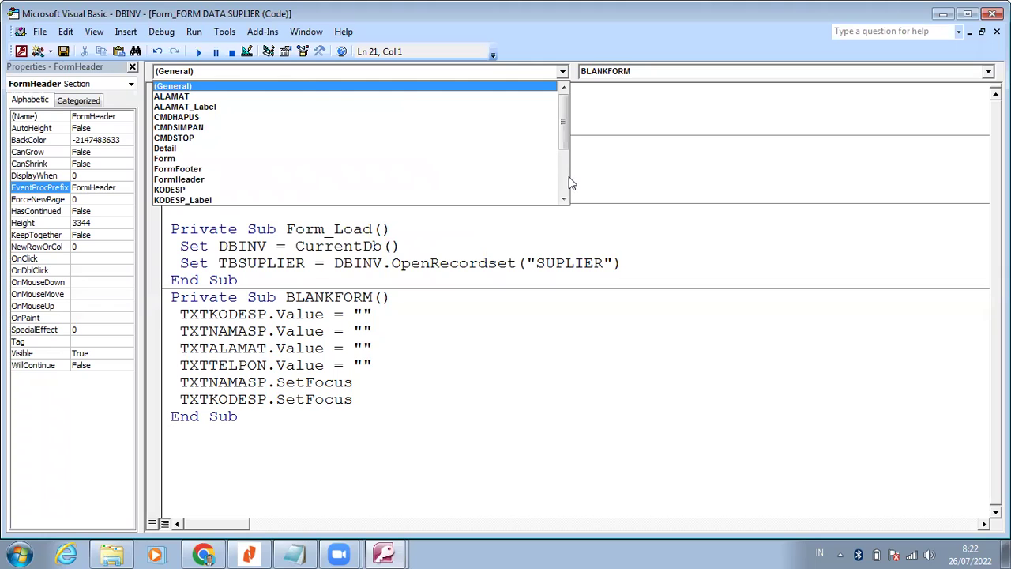
pyautogui.scroll(-3, 564, 174)
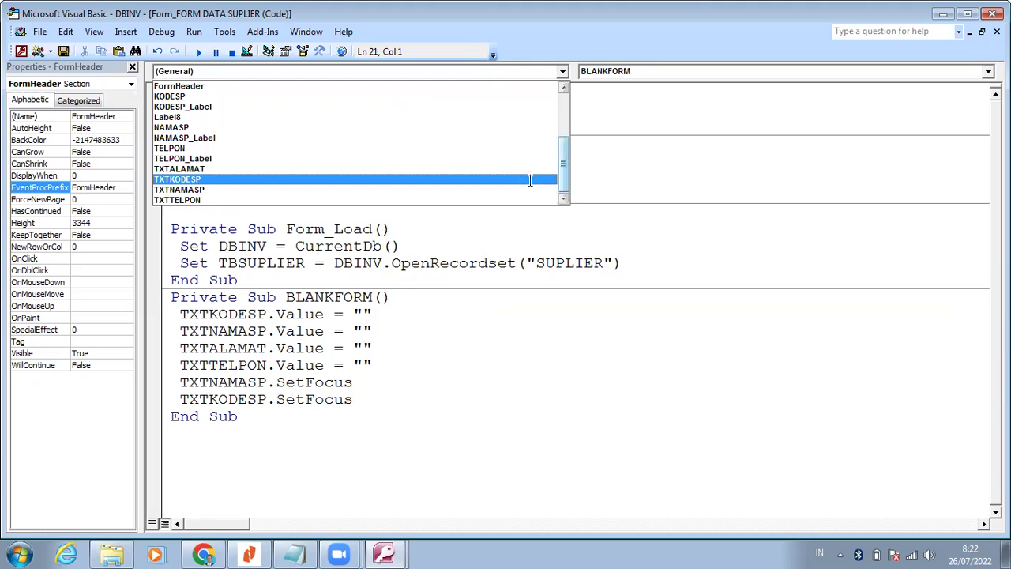
pyautogui.click(528, 180)
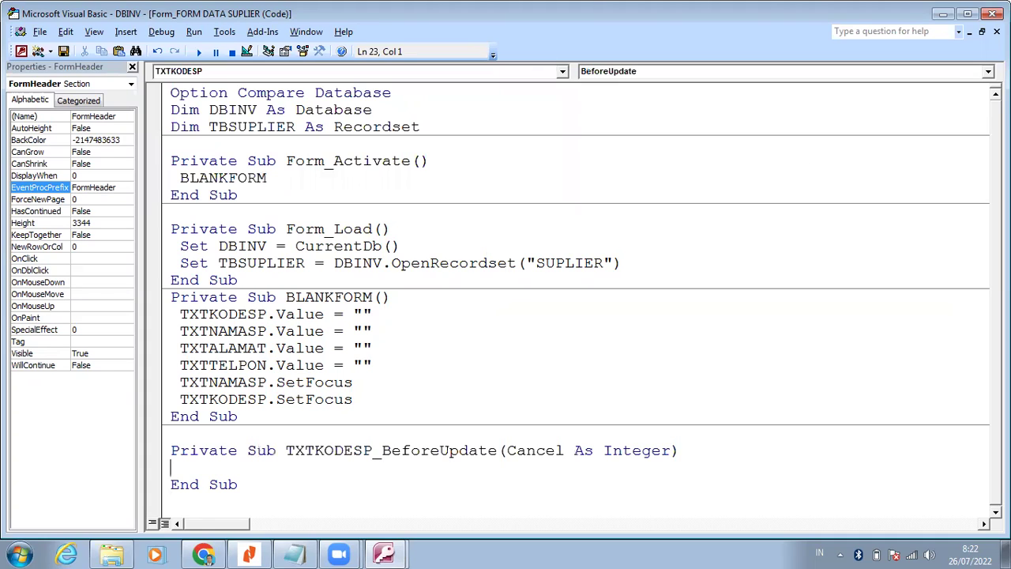
pyautogui.click(987, 71)
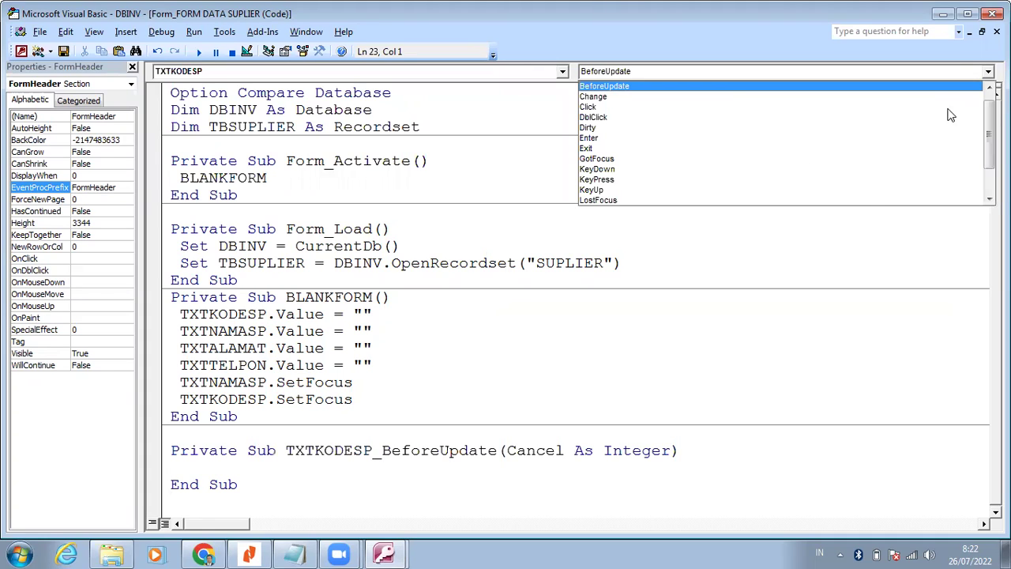
pyautogui.click(869, 200)
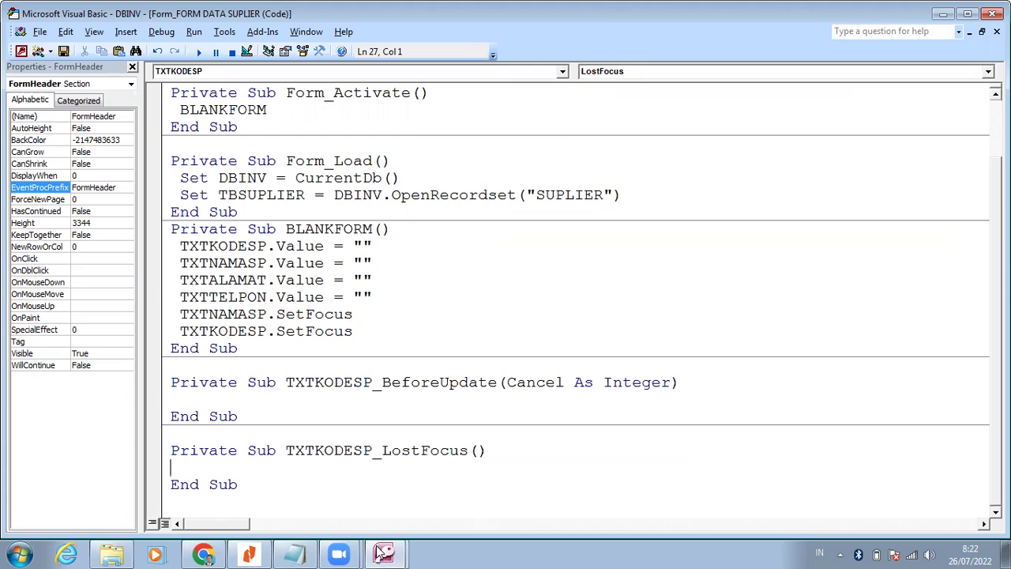
# Copy the TXTKODESP_LostFocus body from the Notepad code, from TBSUPLIER.Index to the last End If, and paste it into the matching Visual Basic procedure.
pyautogui.click(299, 553)
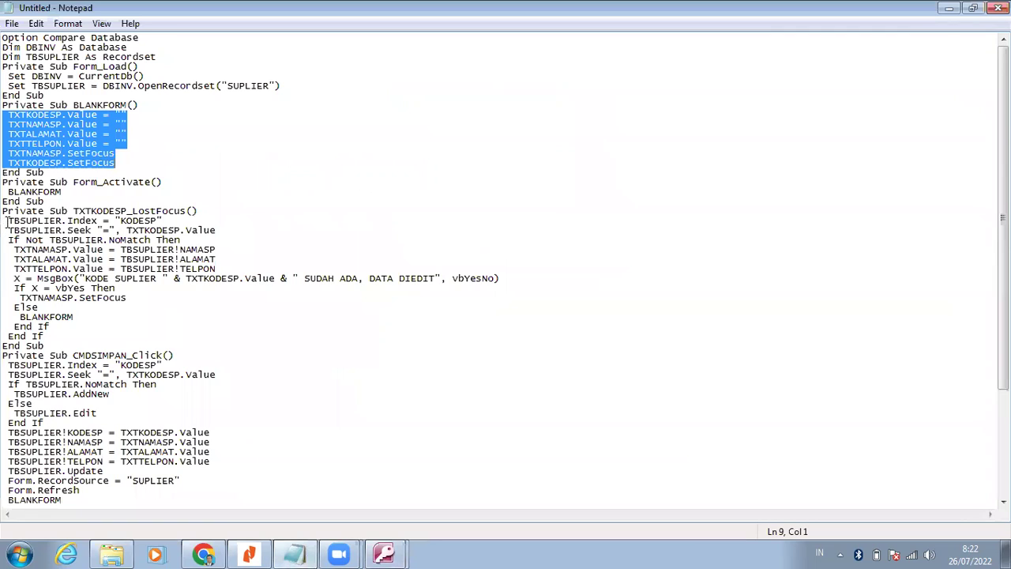
pyautogui.moveTo(6, 222); pyautogui.dragTo(93, 337)
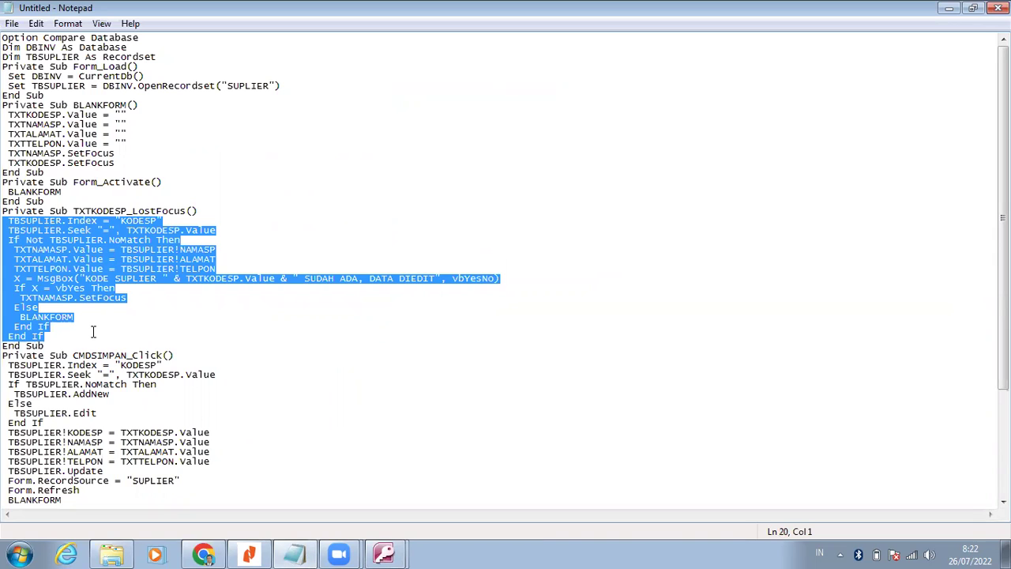
pyautogui.rightClick(102, 258)
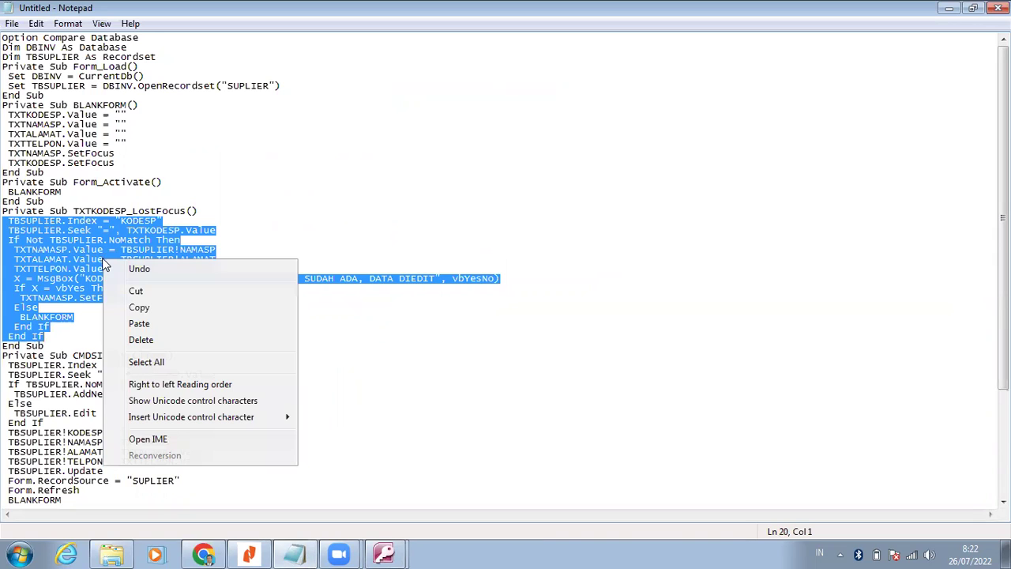
pyautogui.click(152, 306)
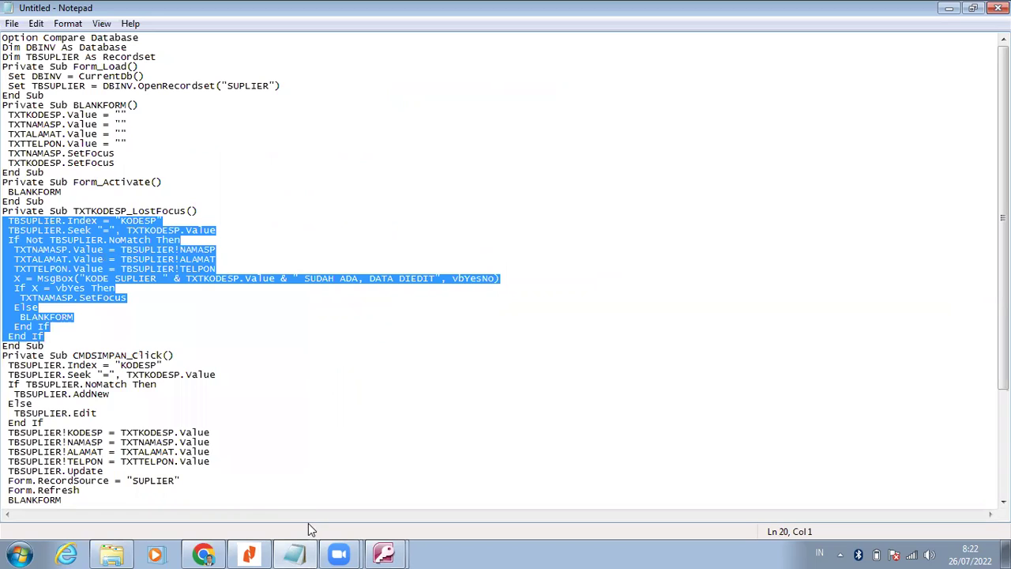
pyautogui.click(385, 553)
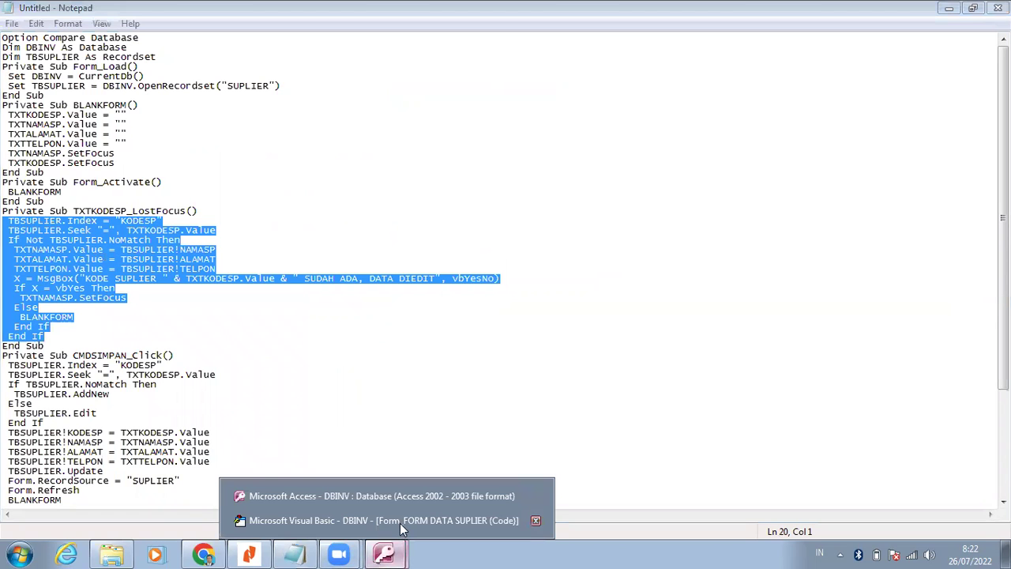
pyautogui.click(403, 526)
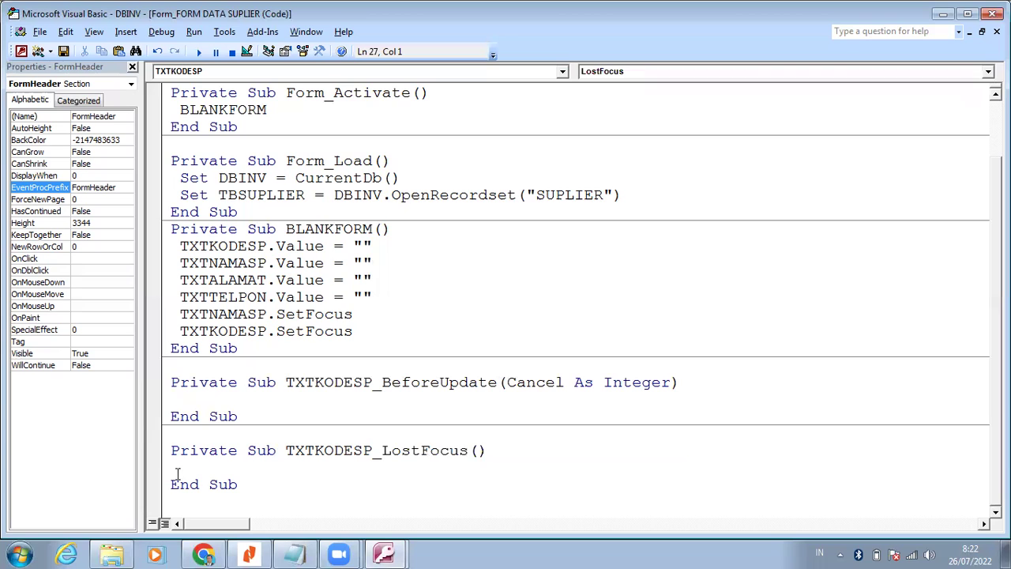
pyautogui.rightClick(177, 467)
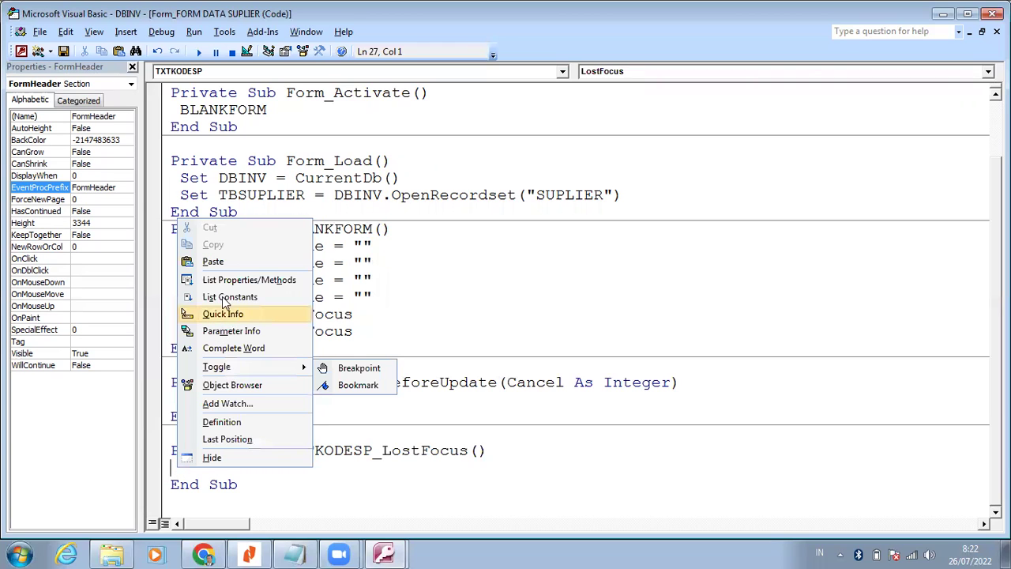
pyautogui.click(227, 265)
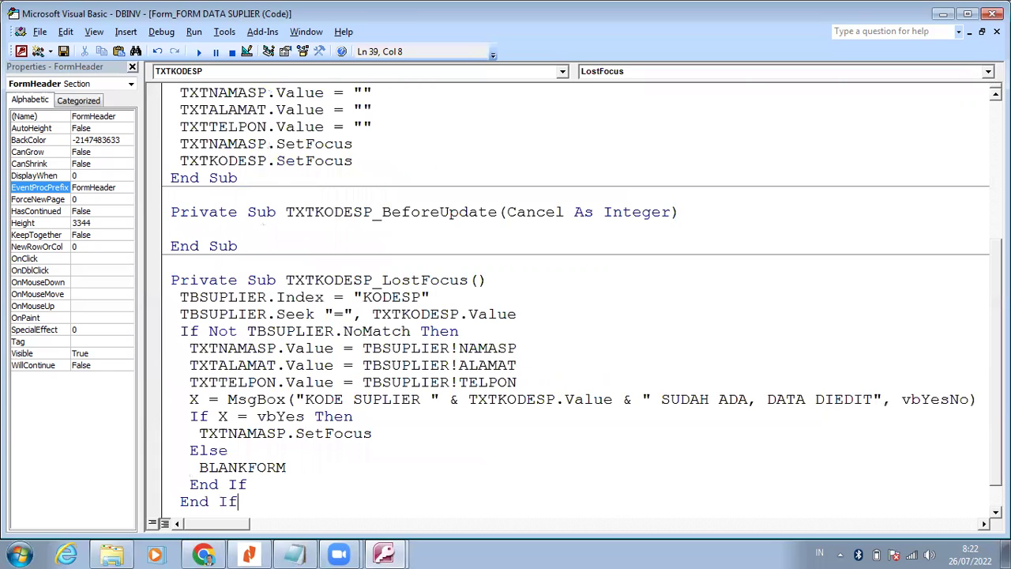
pyautogui.scroll(-1, 617, 480)
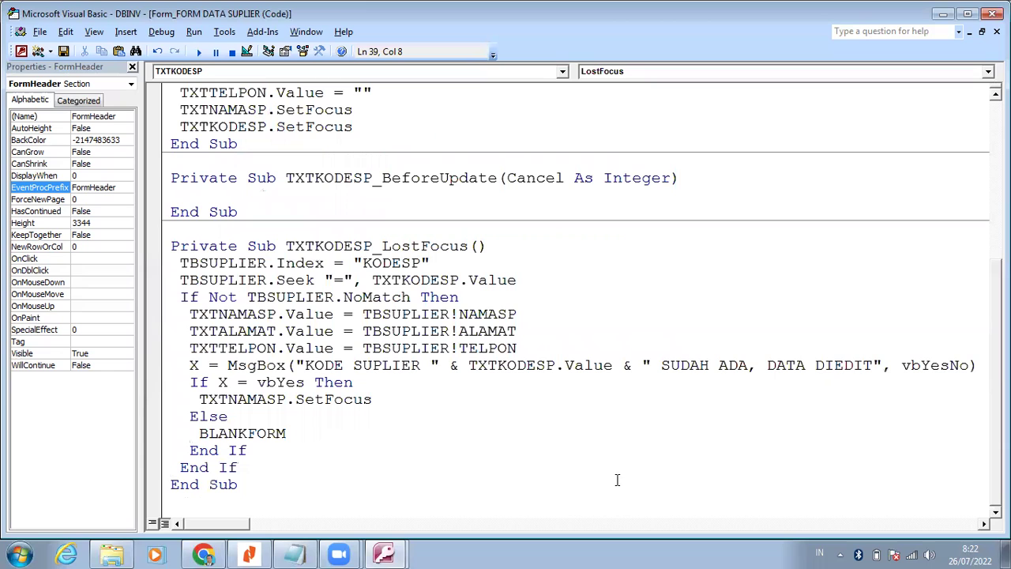
# Read the CMDSIMPAN_Click code on page 3 of the handout in Nitro Reader and return to the Visual Basic editor.
pyautogui.click(249, 552)
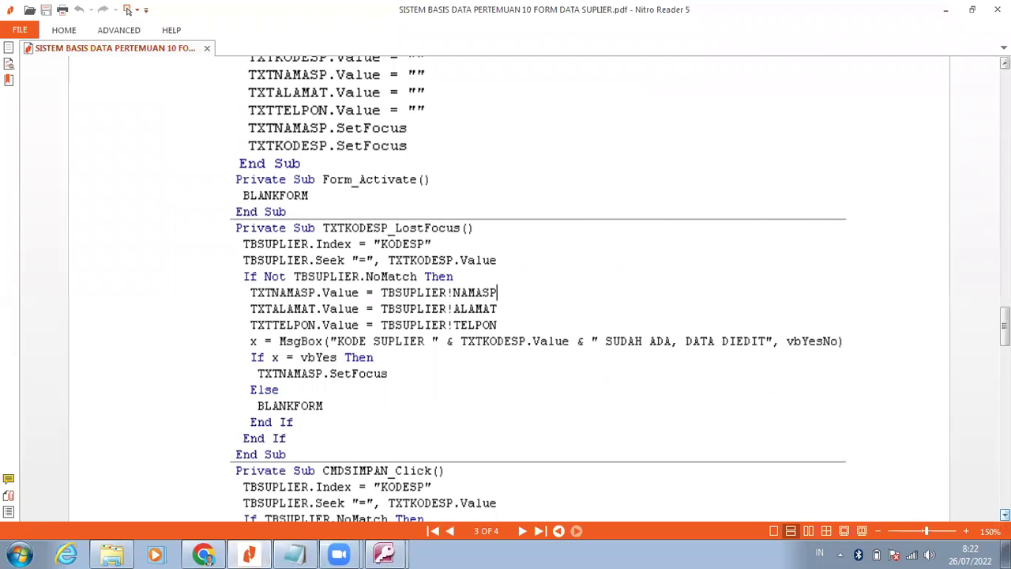
pyautogui.scroll(-2, 129, 10)
pyautogui.scroll(-4, 129, 10)
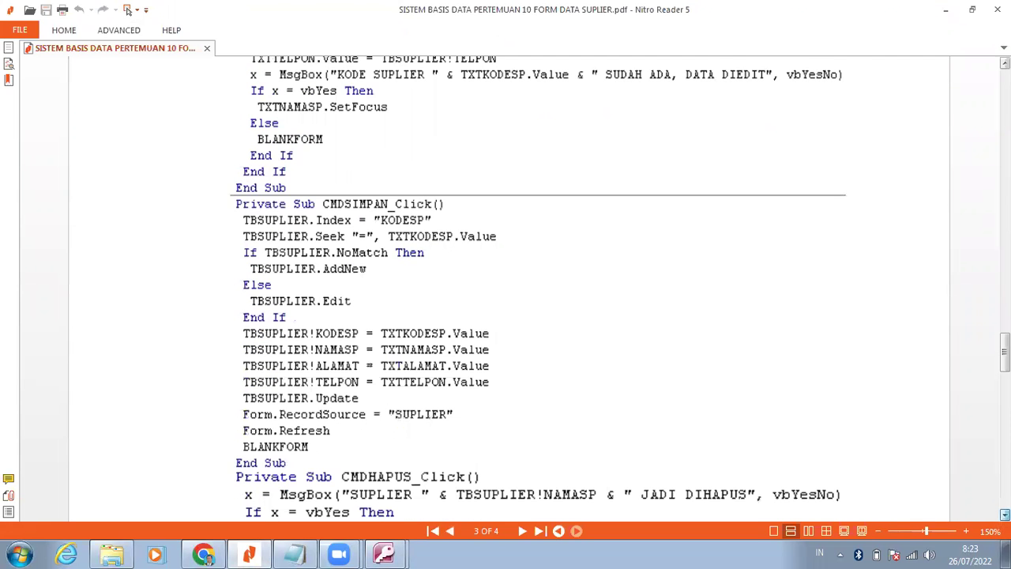
pyautogui.scroll(-1, 523, 332)
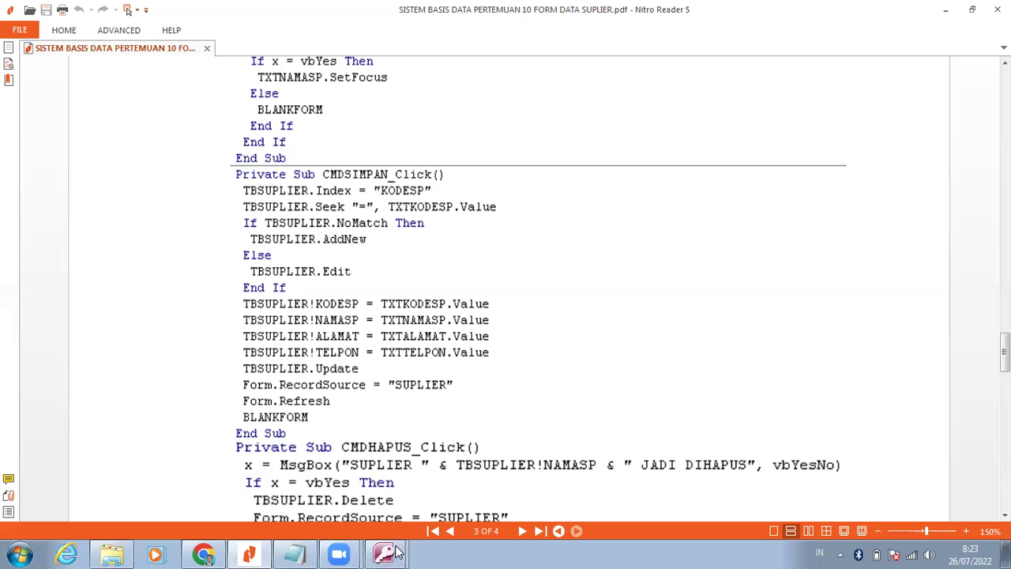
pyautogui.moveTo(397, 552)
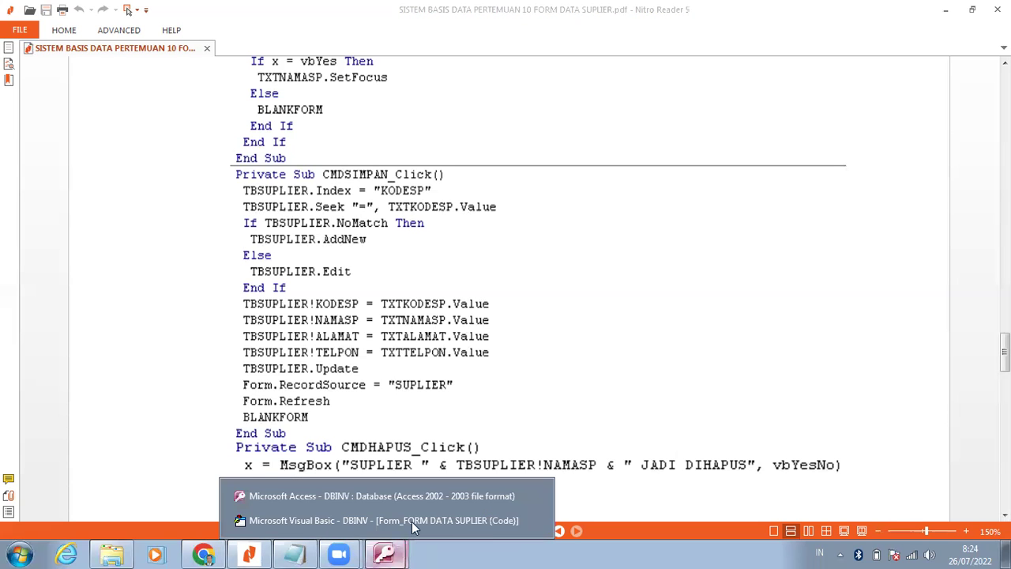
pyautogui.click(411, 522)
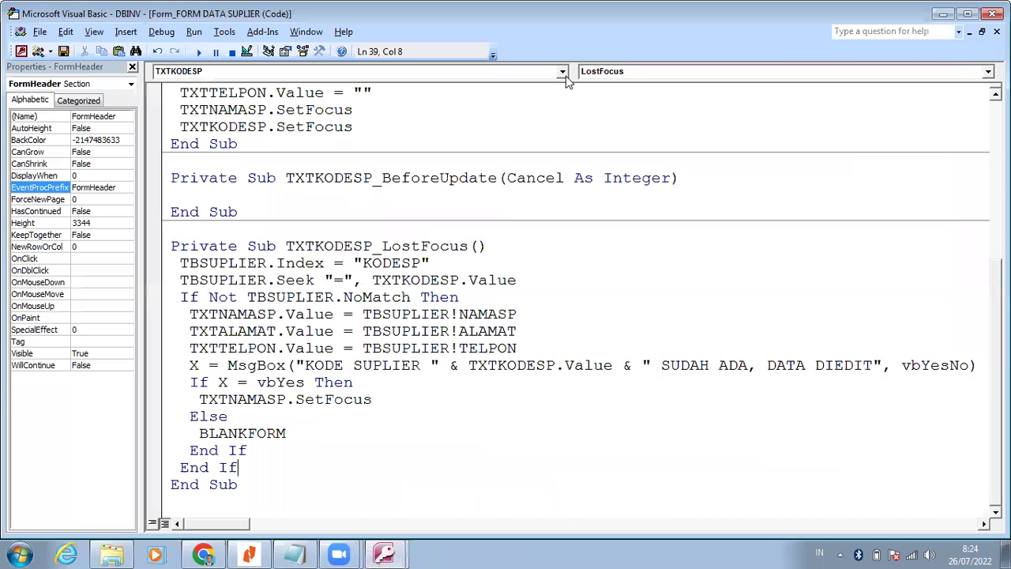
# Create the Click event procedure for the CMDSIMPAN button.
pyautogui.click(563, 74)
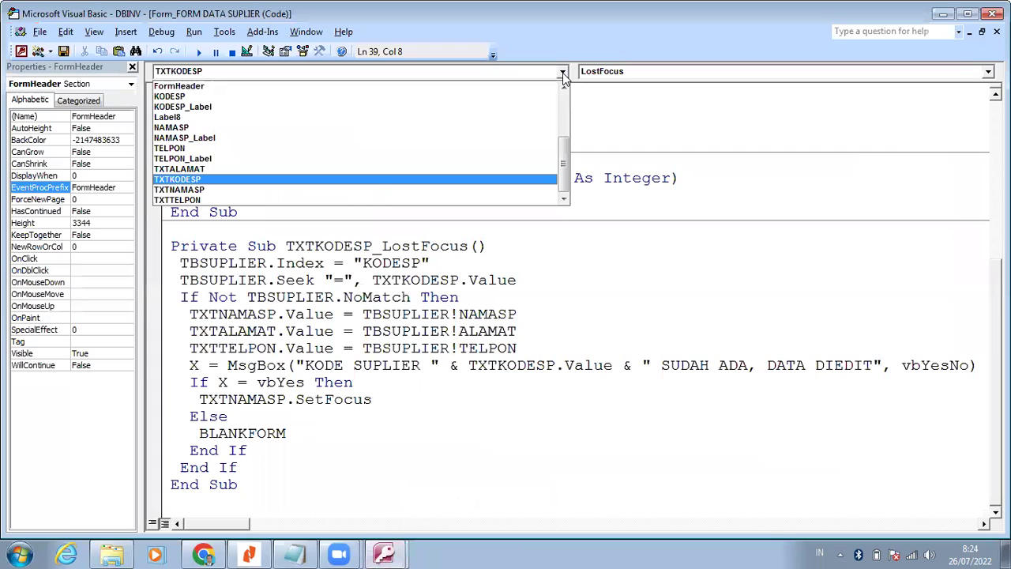
pyautogui.click(564, 105)
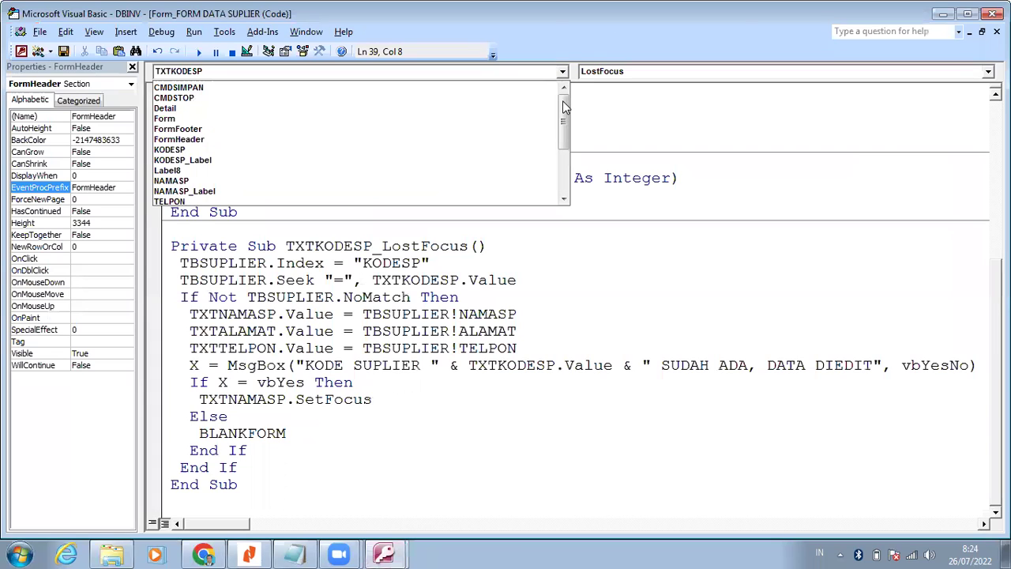
pyautogui.click(562, 100)
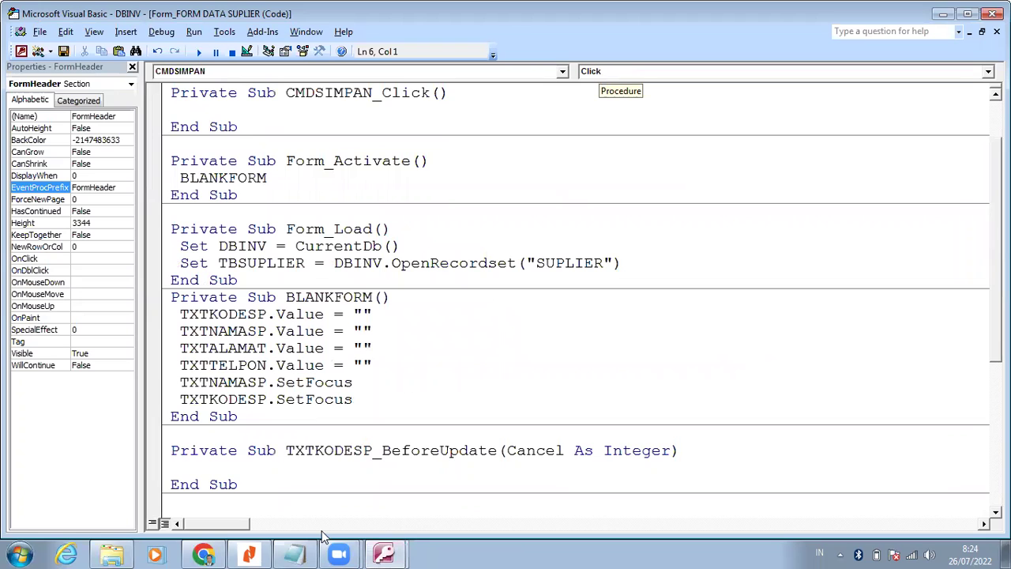
# Copy the CMDSIMPAN_Click body from the Notepad code, from TBSUPLIER.Index to BLANKFORM, and paste it into the empty Visual Basic procedure.
pyautogui.click(294, 553)
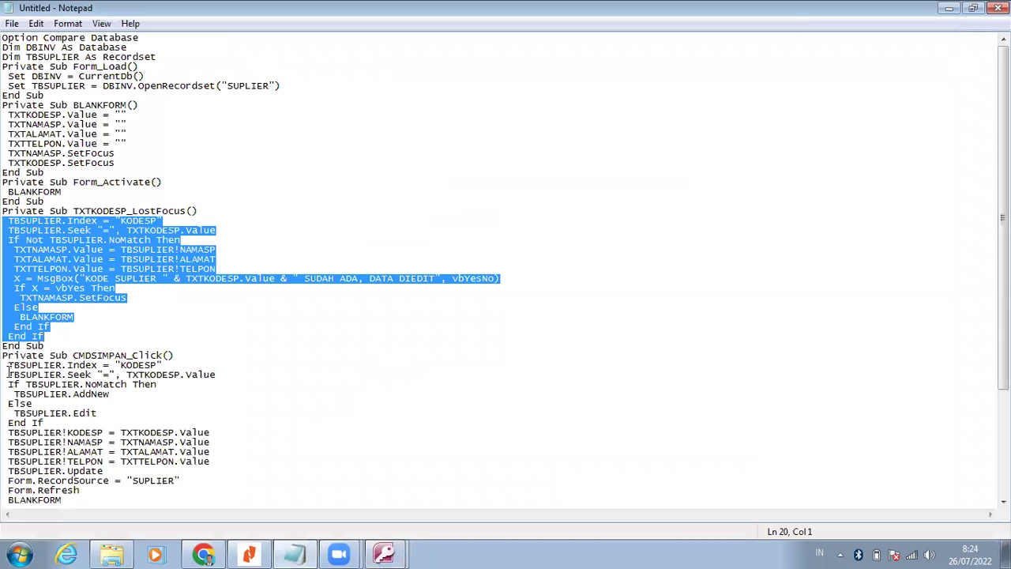
pyautogui.moveTo(6, 365); pyautogui.dragTo(78, 452)
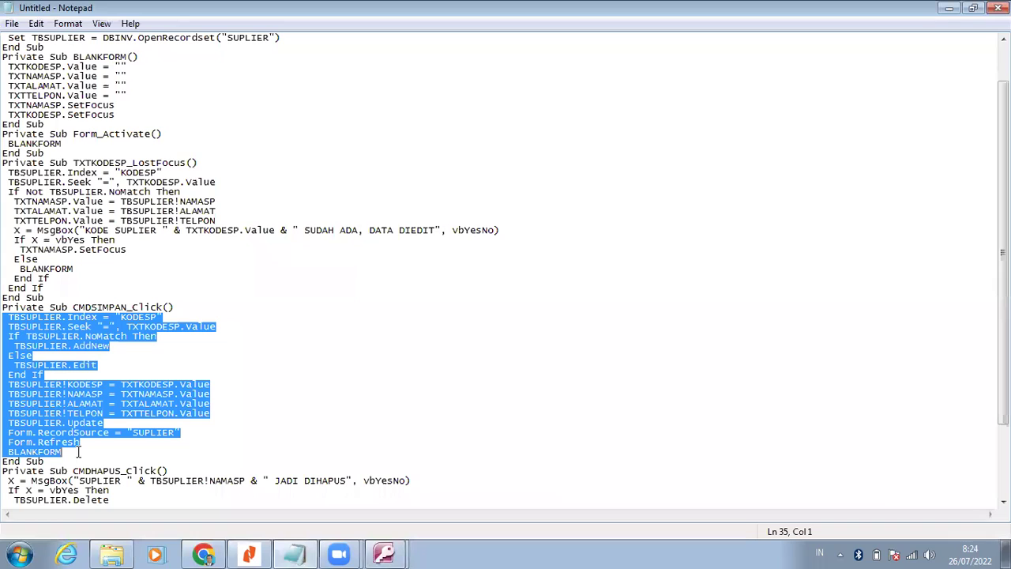
pyautogui.rightClick(58, 396)
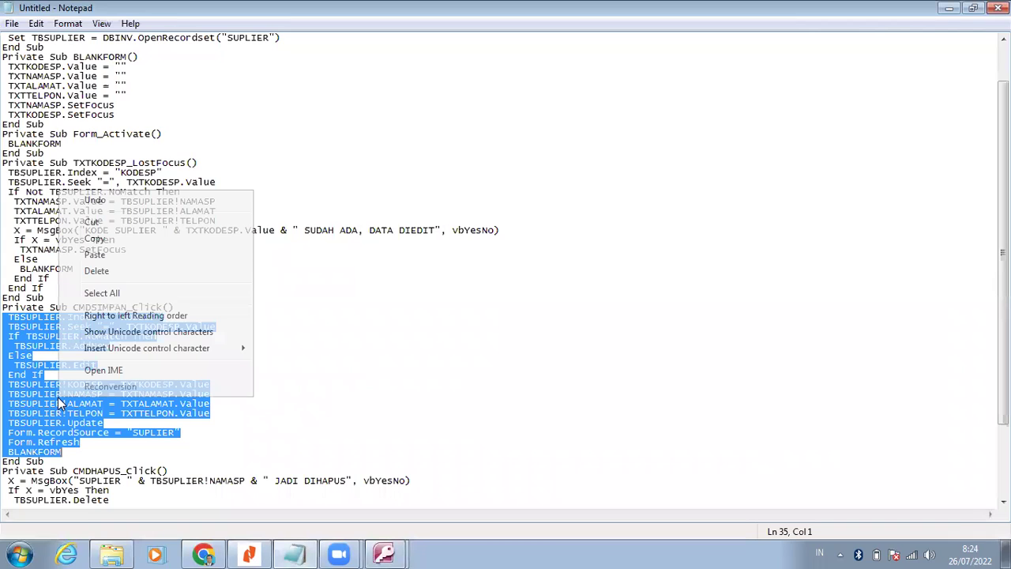
pyautogui.click(110, 238)
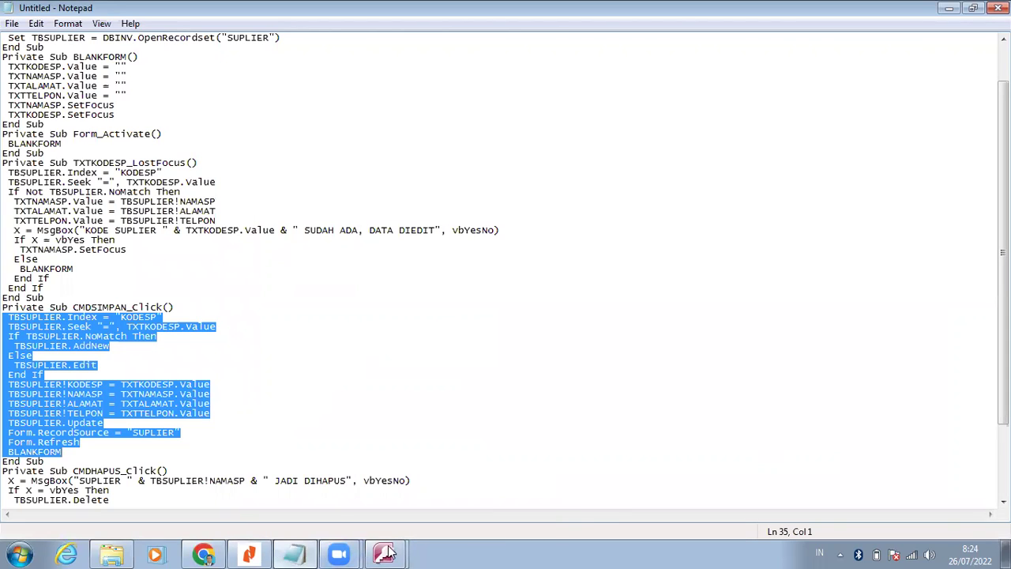
pyautogui.moveTo(392, 552)
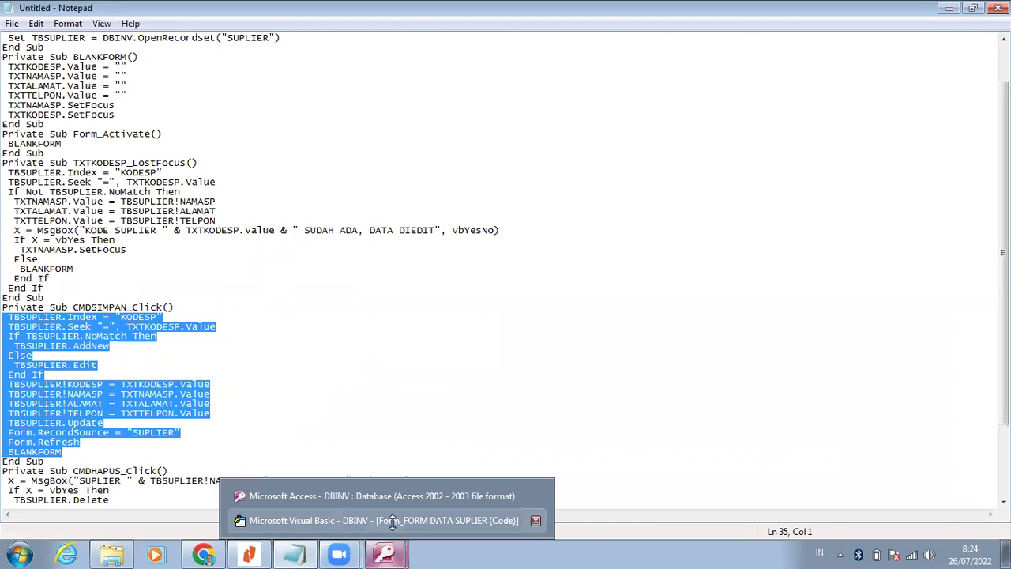
pyautogui.click(393, 523)
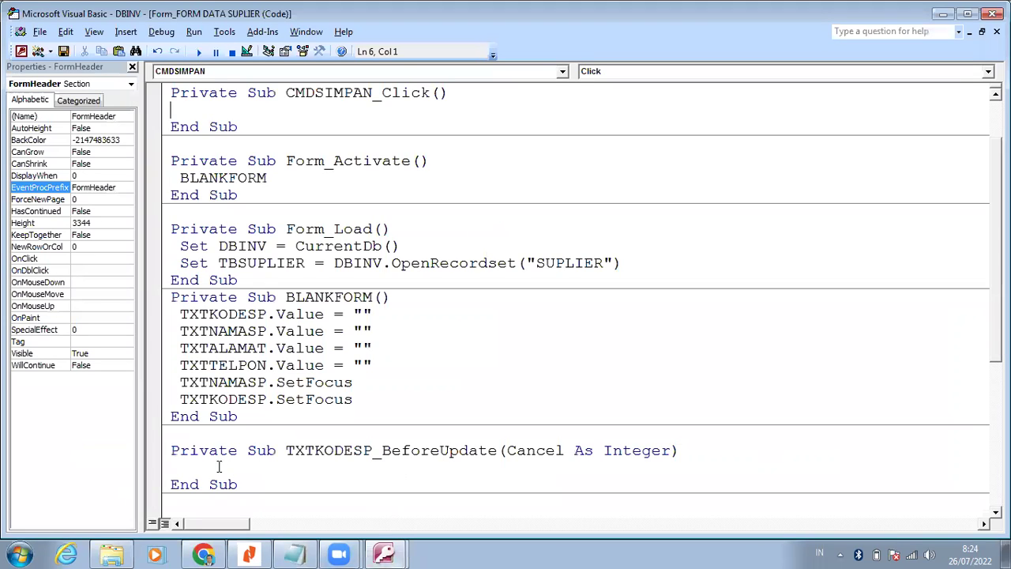
pyautogui.rightClick(171, 108)
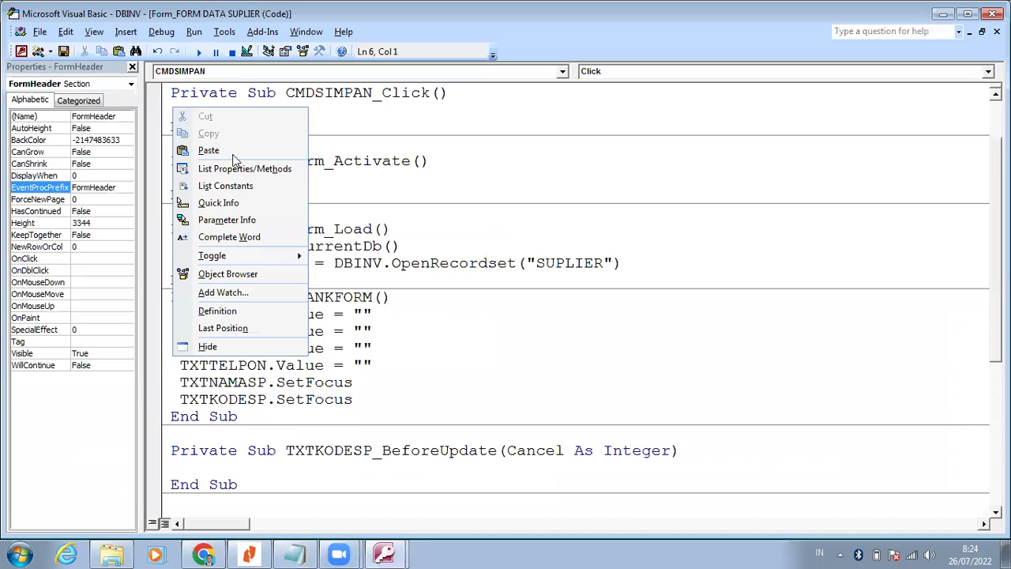
pyautogui.click(209, 150)
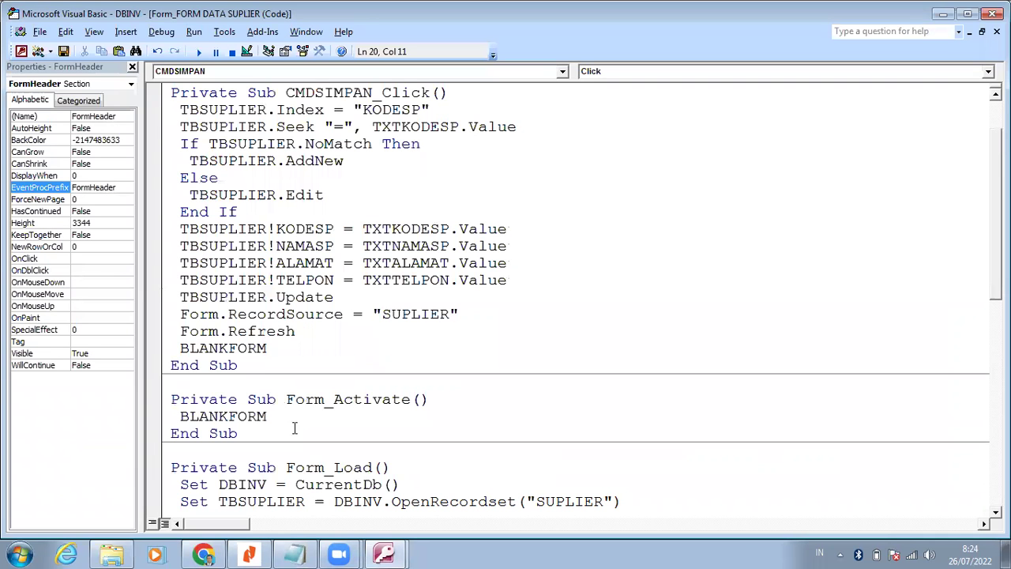
# Read the CMDHAPUS_Click code in the Nitro Reader handout and return to the Visual Basic editor.
pyautogui.click(298, 553)
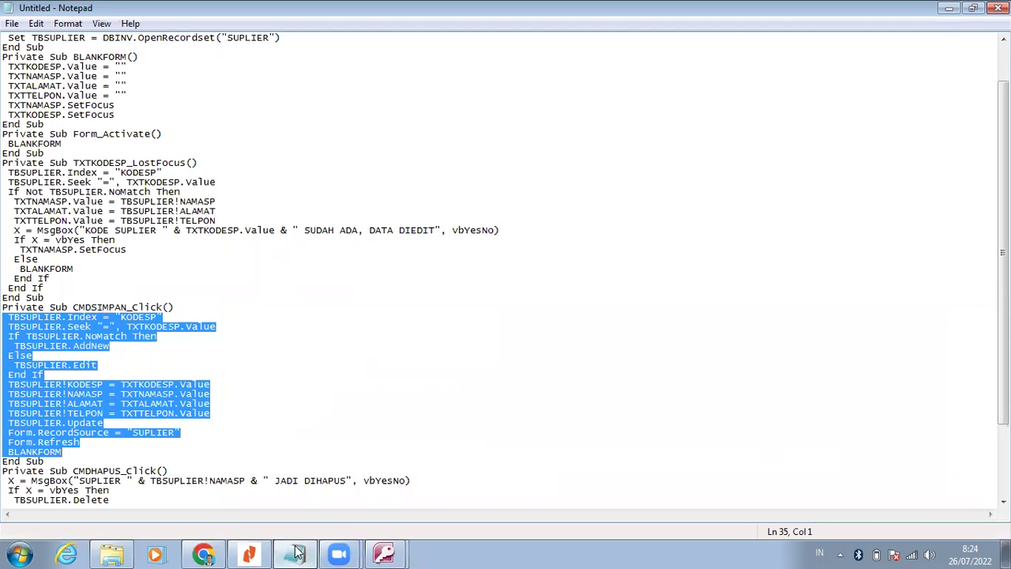
pyautogui.click(252, 553)
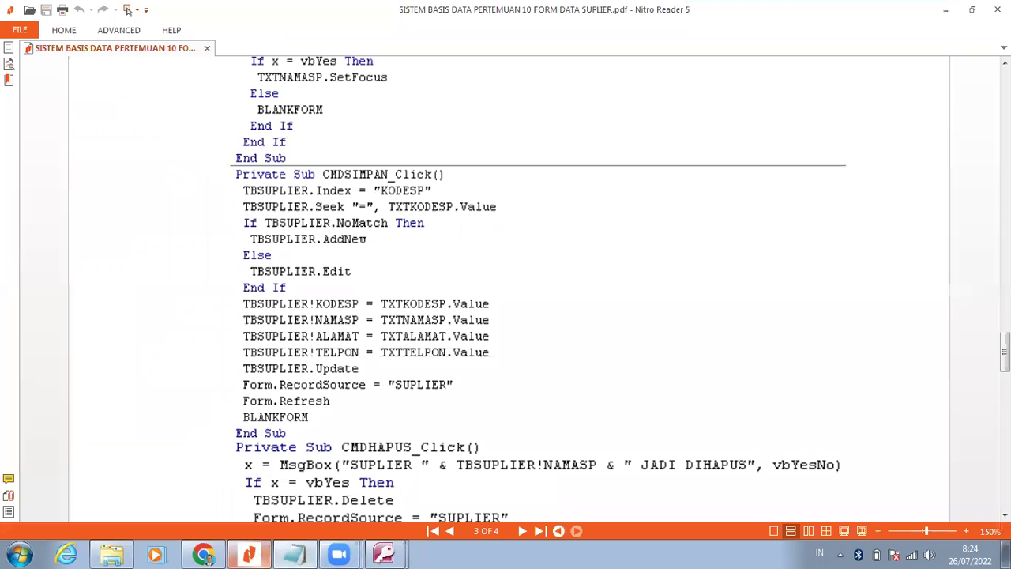
pyautogui.scroll(-5, 513, 309)
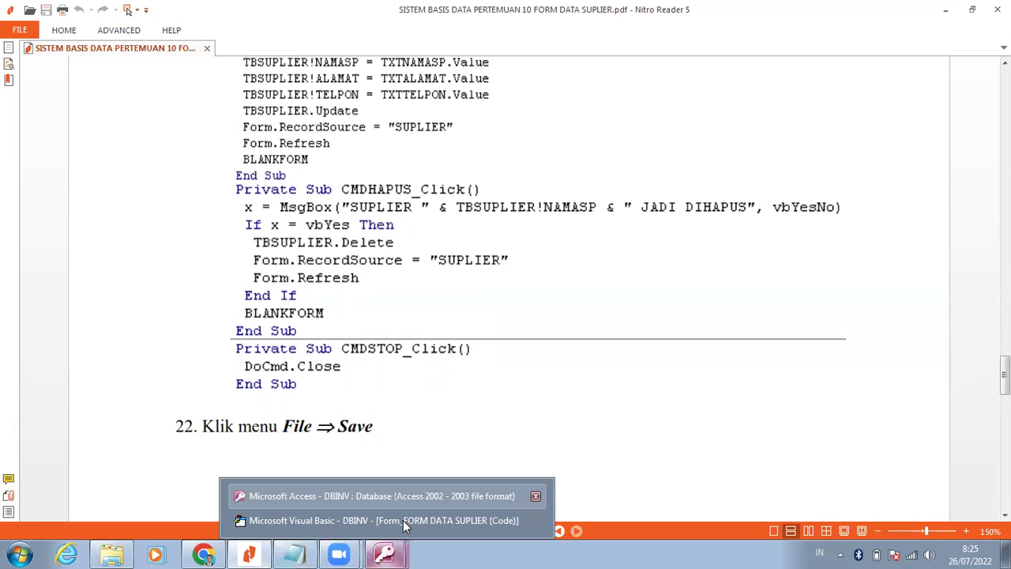
pyautogui.click(403, 520)
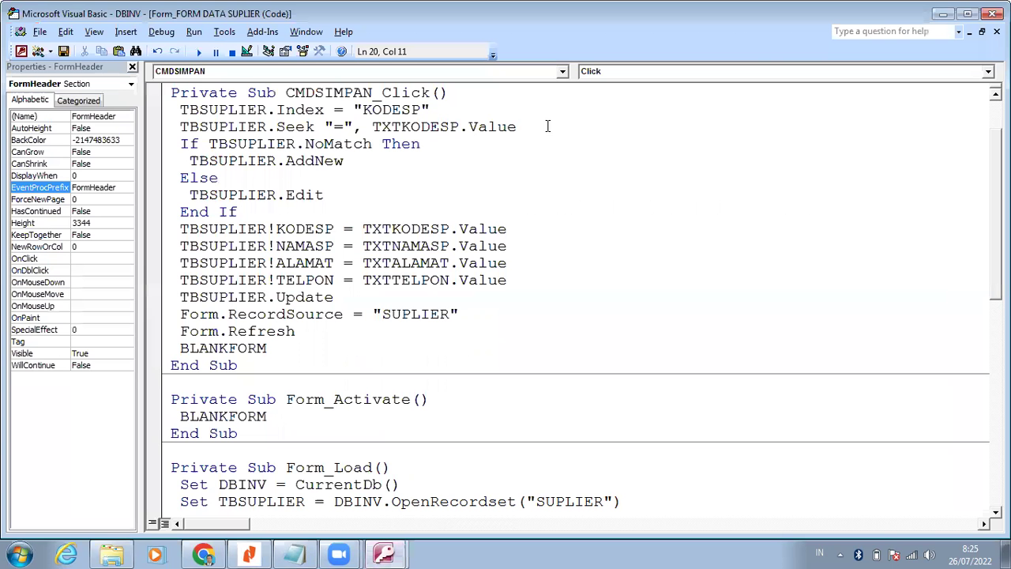
# Create the Click event procedure for the CMDHAPUS button.
pyautogui.click(563, 71)
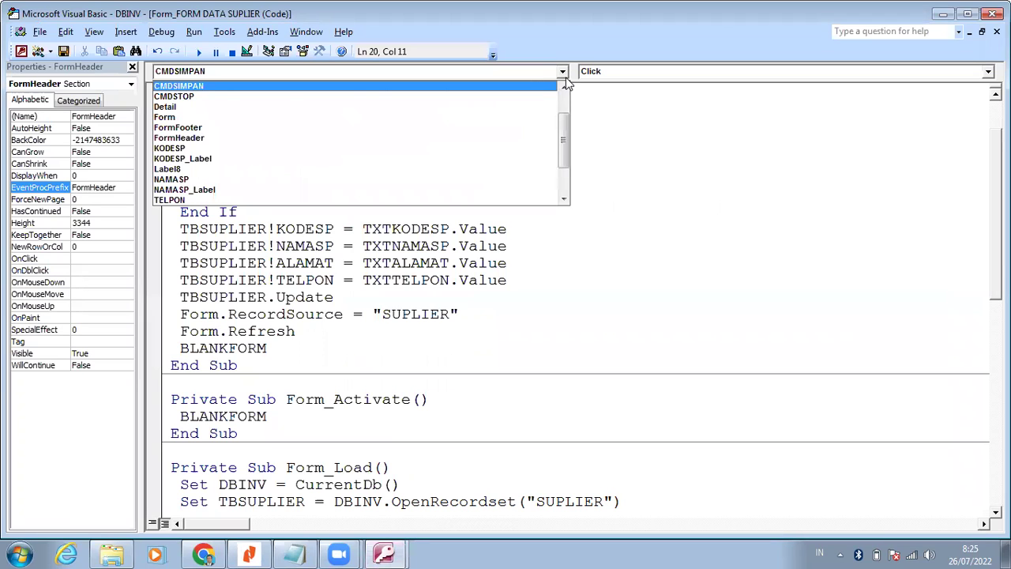
pyautogui.click(564, 87)
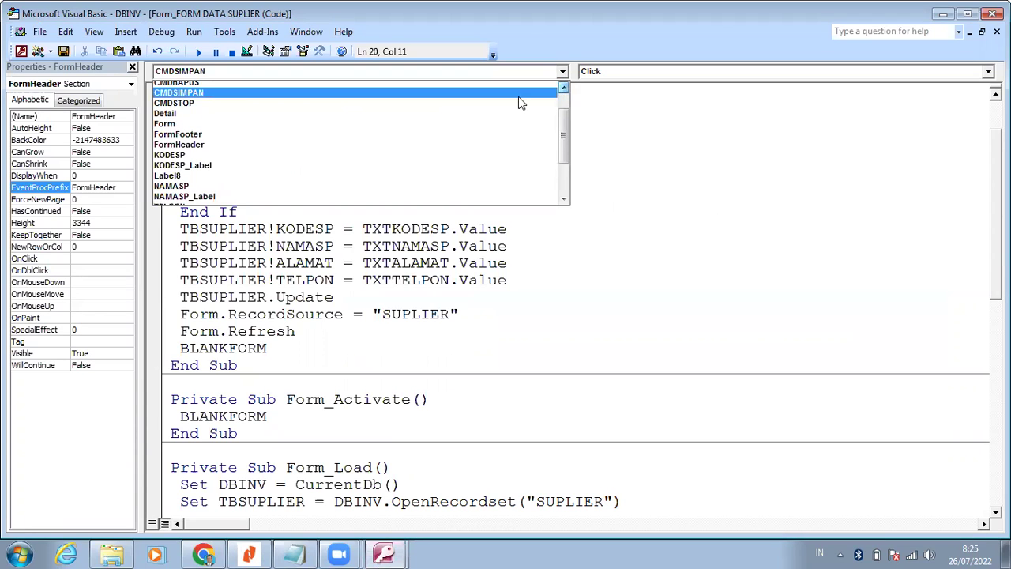
pyautogui.scroll(1, 518, 103)
pyautogui.press('Escape')
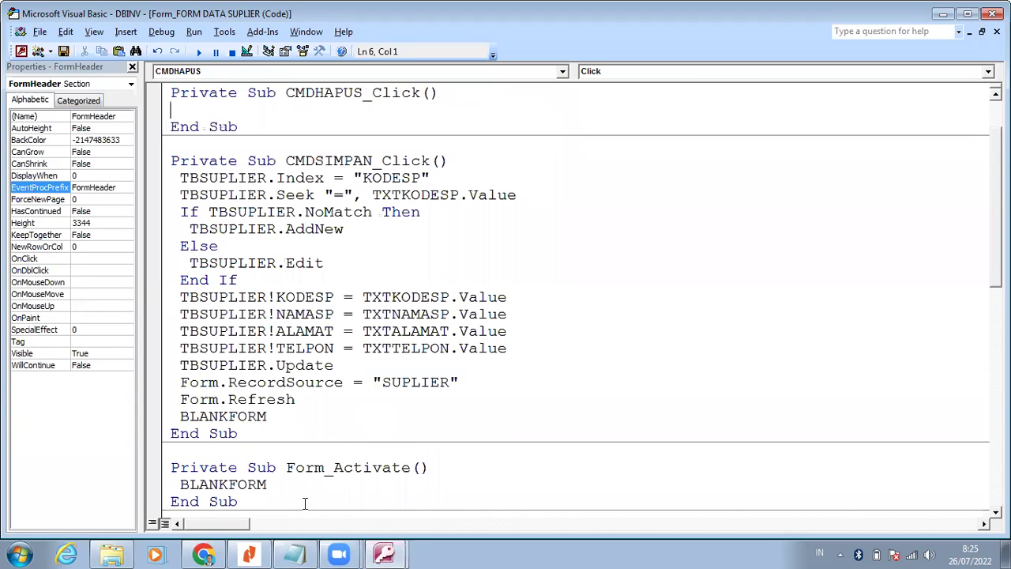
# Copy the CMDHAPUS_Click body from the Notepad code, from the MsgBox line to BLANKFORM, and paste it into the empty Visual Basic procedure.
pyautogui.click(294, 553)
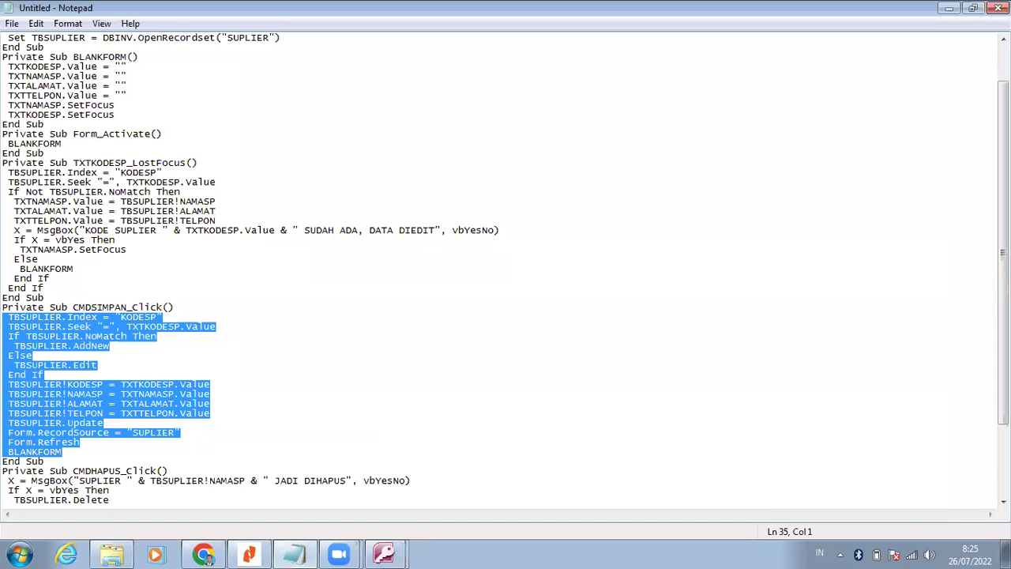
pyautogui.click(1002, 500)
pyautogui.click(1002, 501)
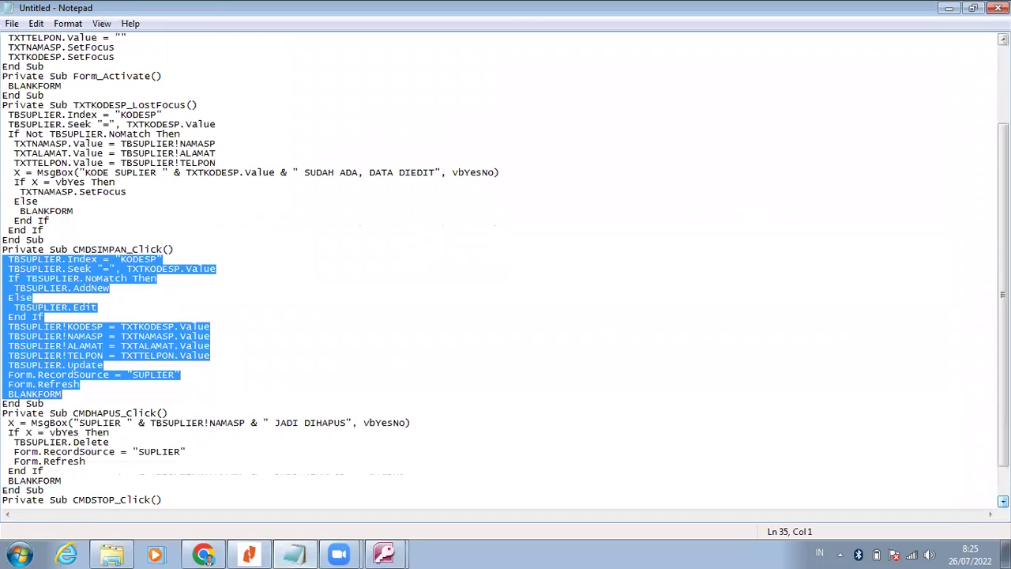
pyautogui.scroll(-2, 62, 512)
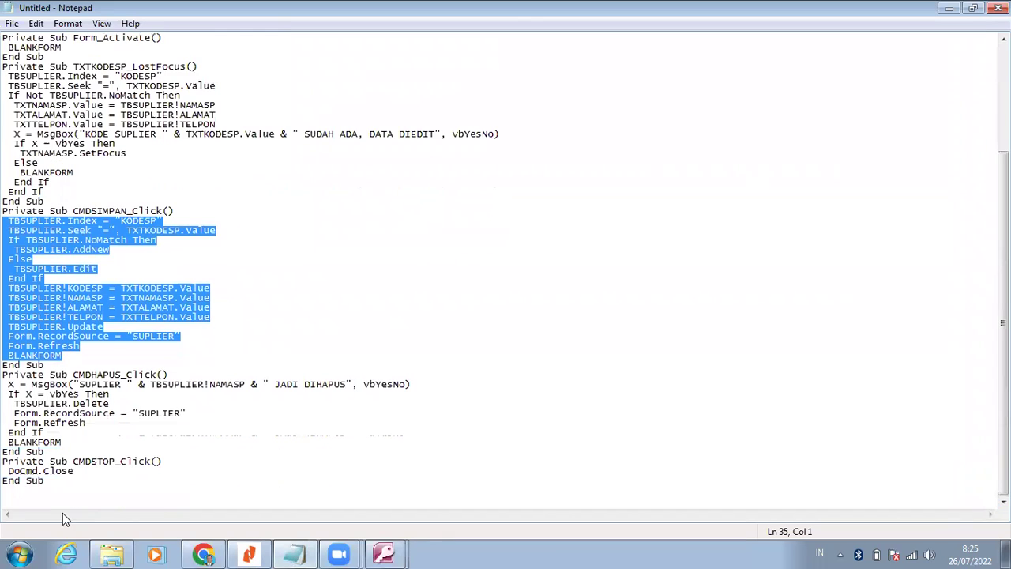
pyautogui.click(4, 384)
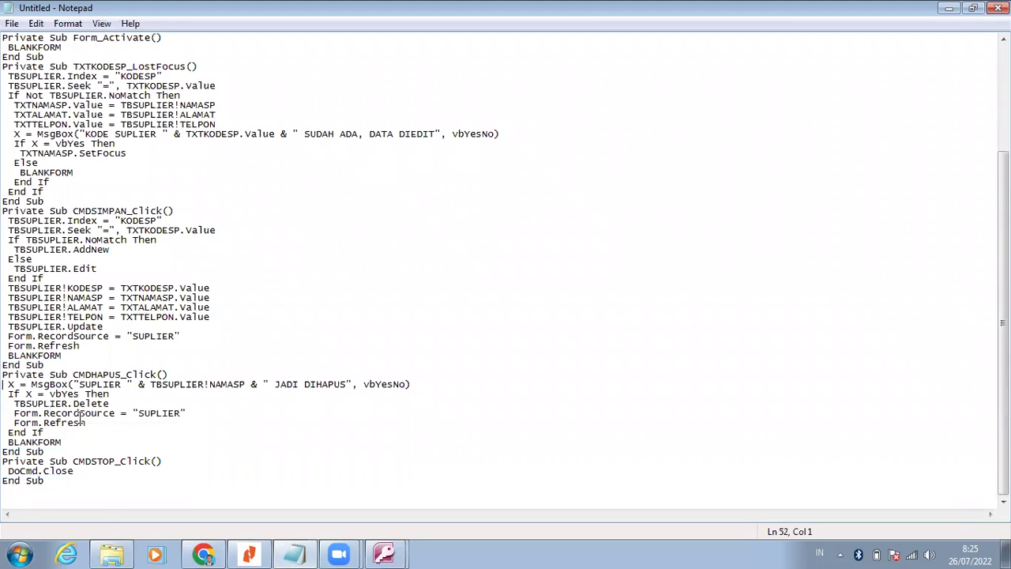
pyautogui.keyDown('shift'); pyautogui.click(90, 442); pyautogui.keyUp('shift')
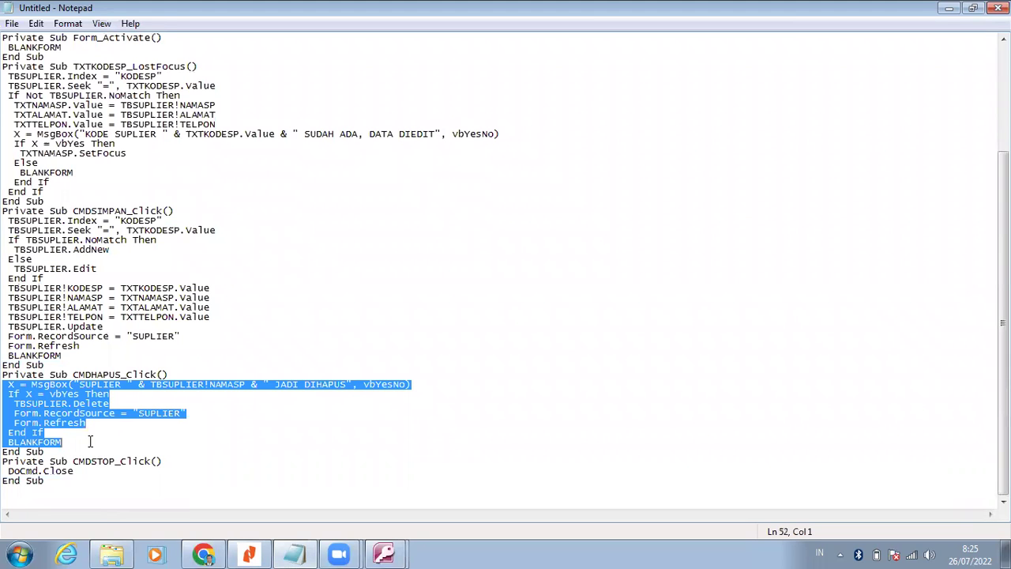
pyautogui.rightClick(77, 396)
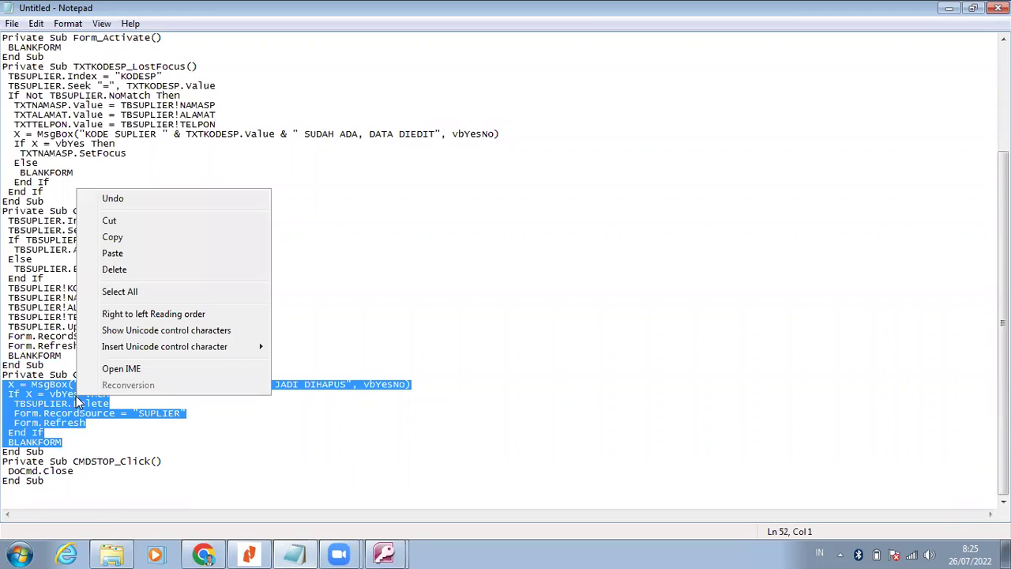
pyautogui.click(137, 238)
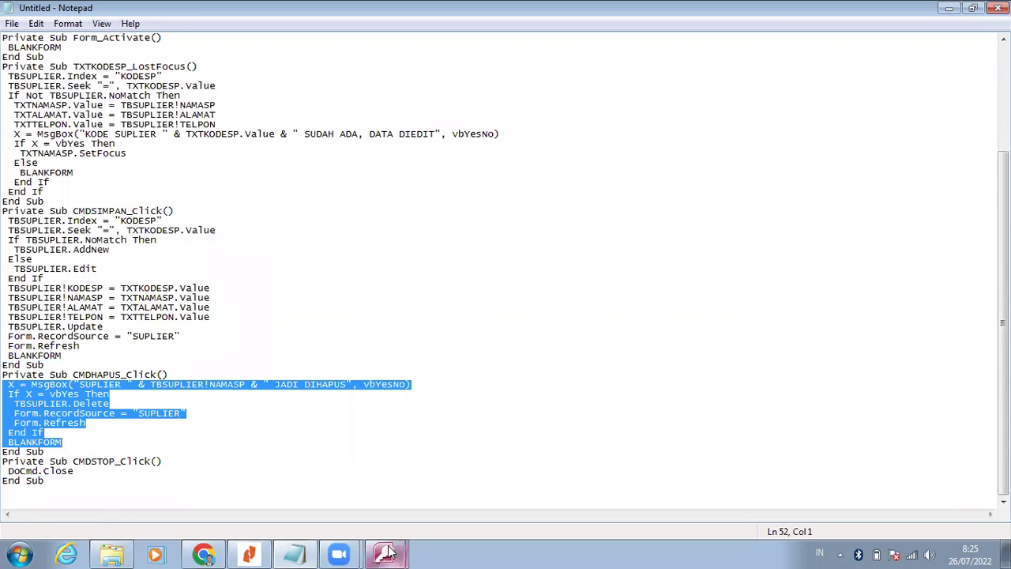
pyautogui.moveTo(387, 550)
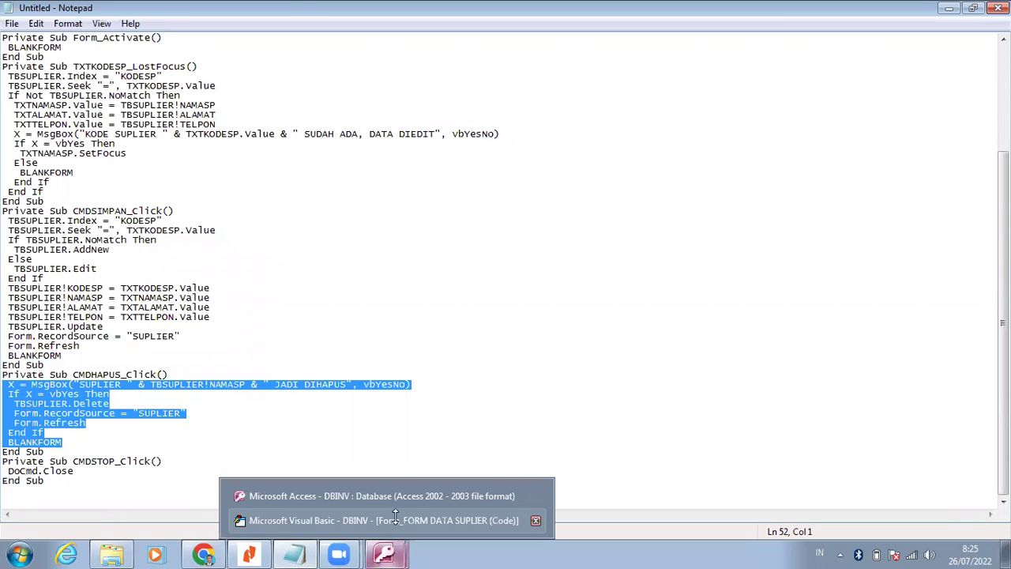
pyautogui.click(395, 518)
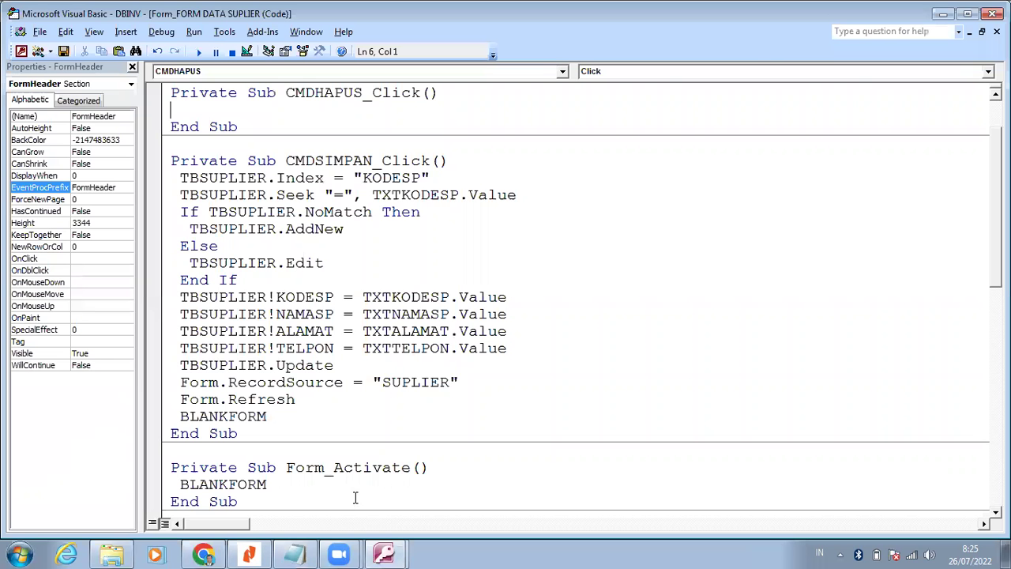
pyautogui.rightClick(172, 111)
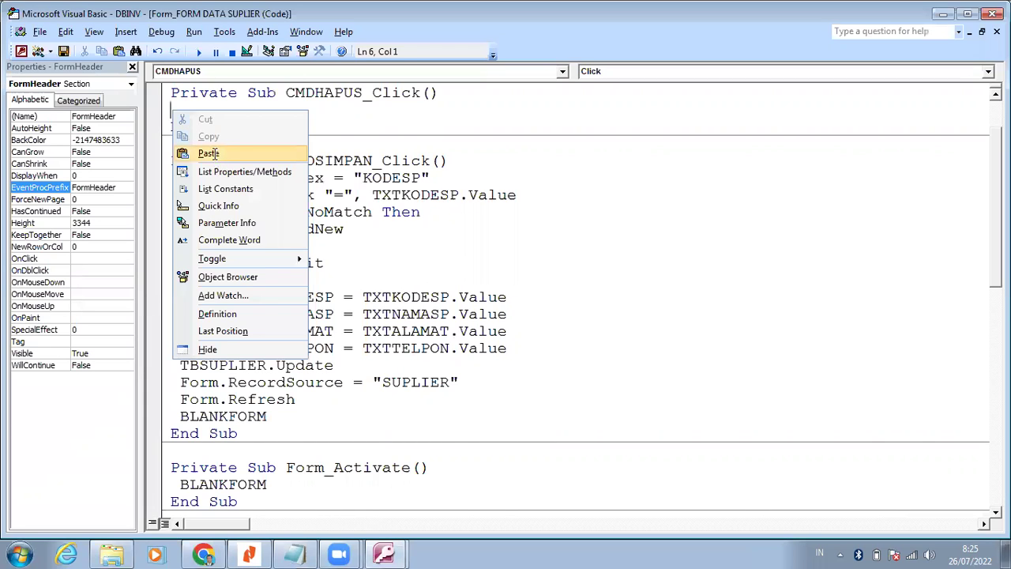
pyautogui.click(213, 157)
# Check the CMDSTOP_Click code in the Nitro Reader handout and create the CMDSTOP button's Click event procedure in the Visual Basic editor.
pyautogui.click(249, 553)
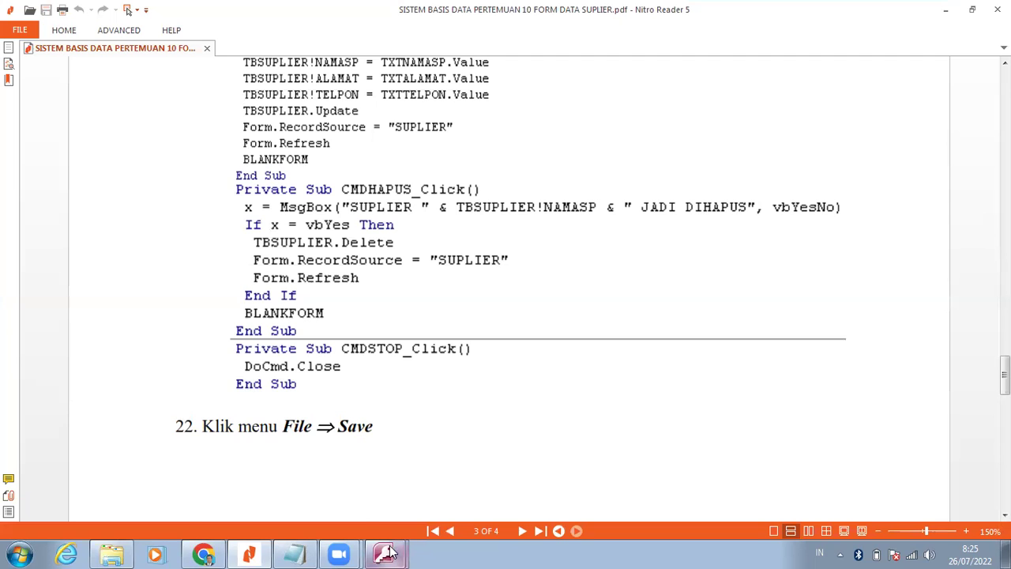
pyautogui.moveTo(389, 553)
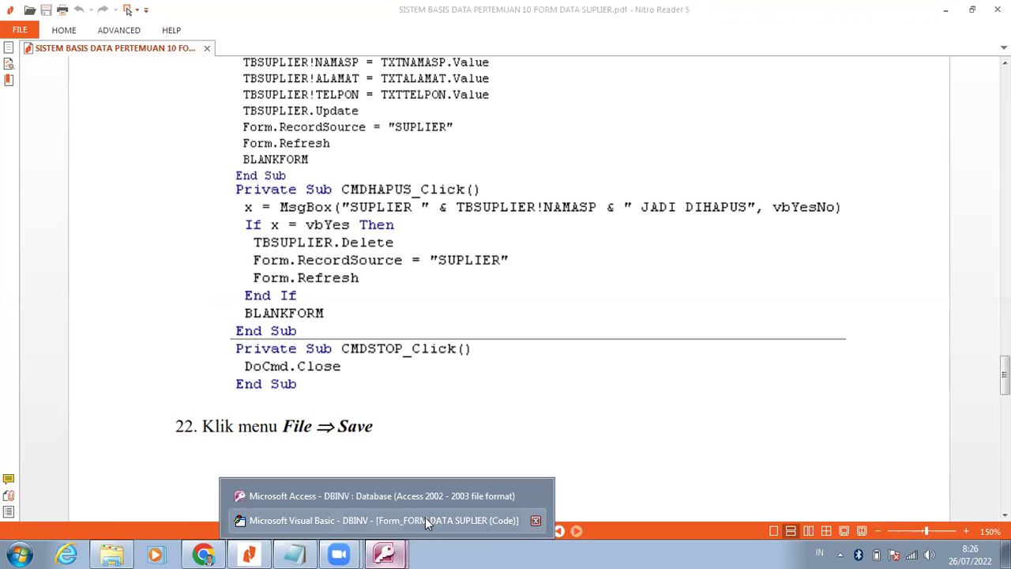
pyautogui.click(425, 517)
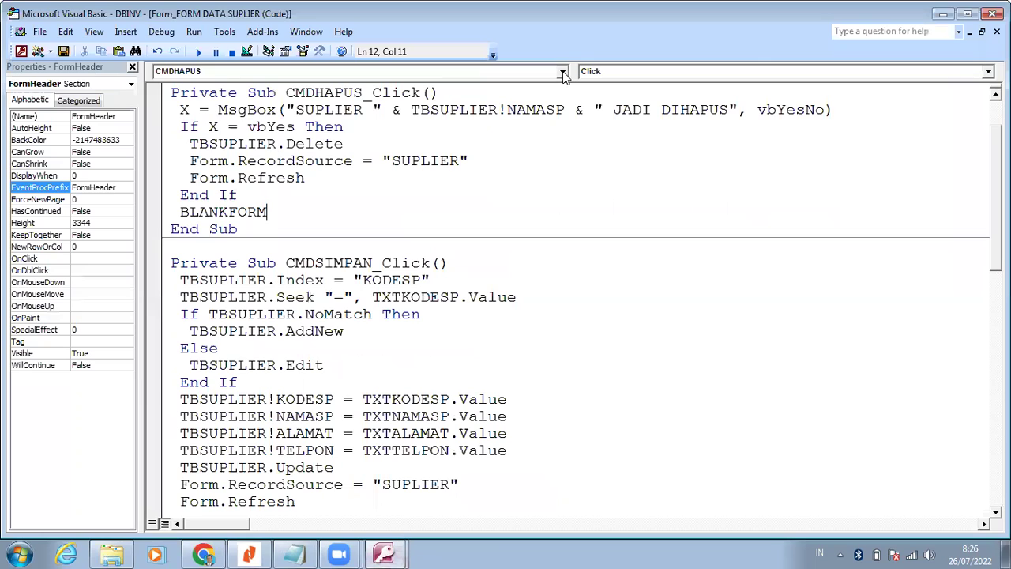
pyautogui.click(562, 72)
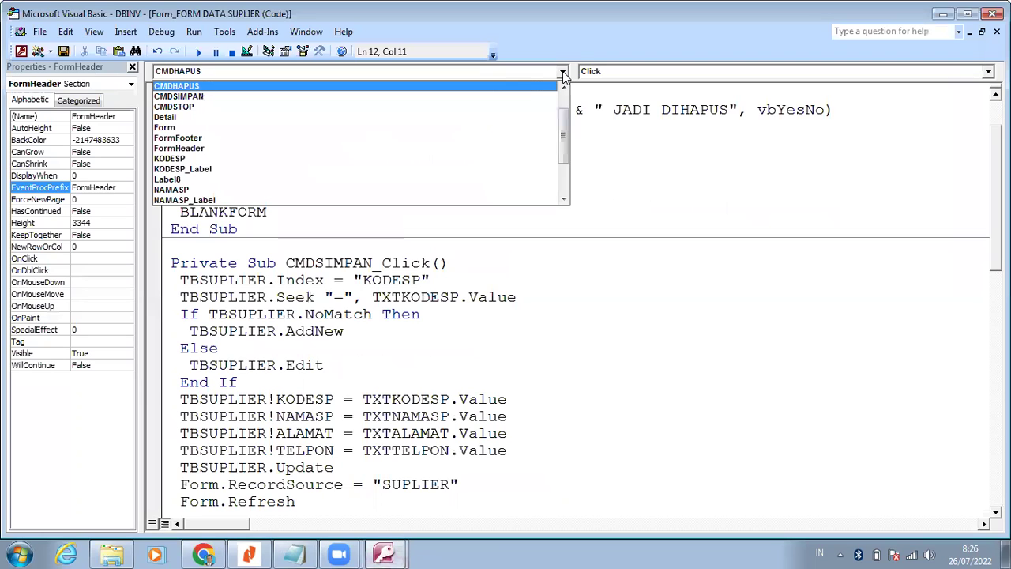
pyautogui.click(518, 108)
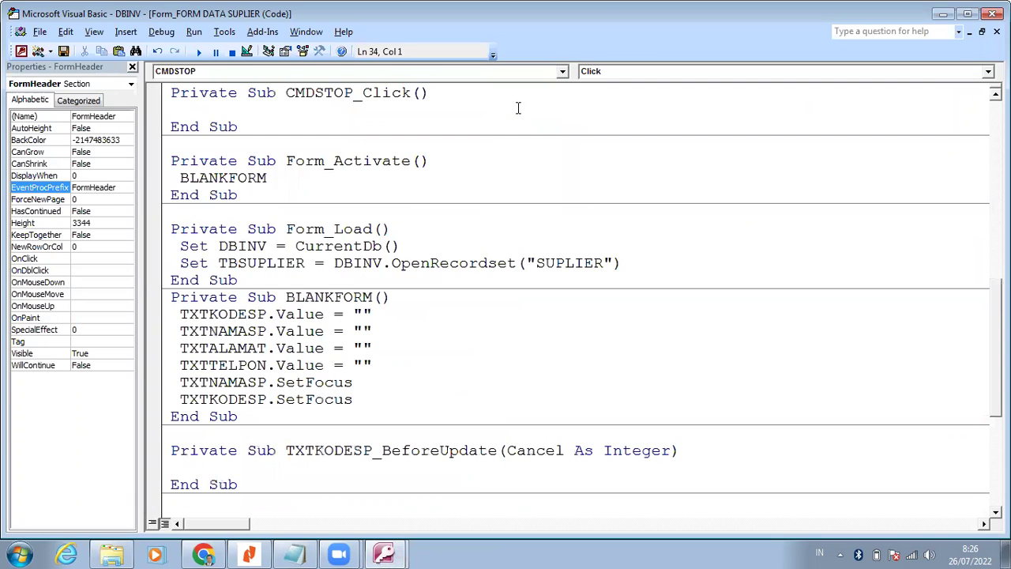
# Write the statement DoCmd.Close as the body of the CMDSTOP_Click procedure.
pyautogui.write('DOCMD.')
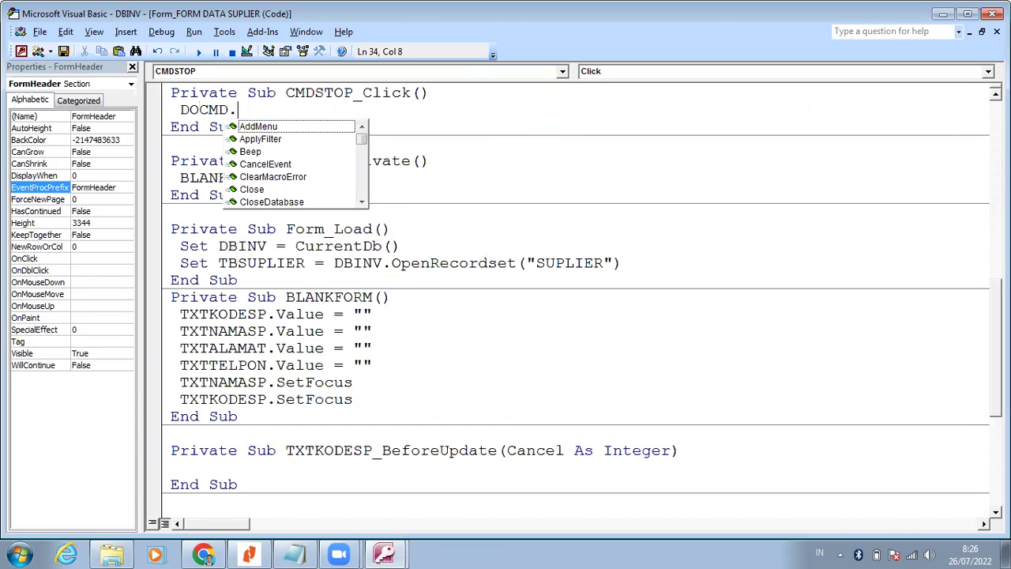
pyautogui.write('Close')
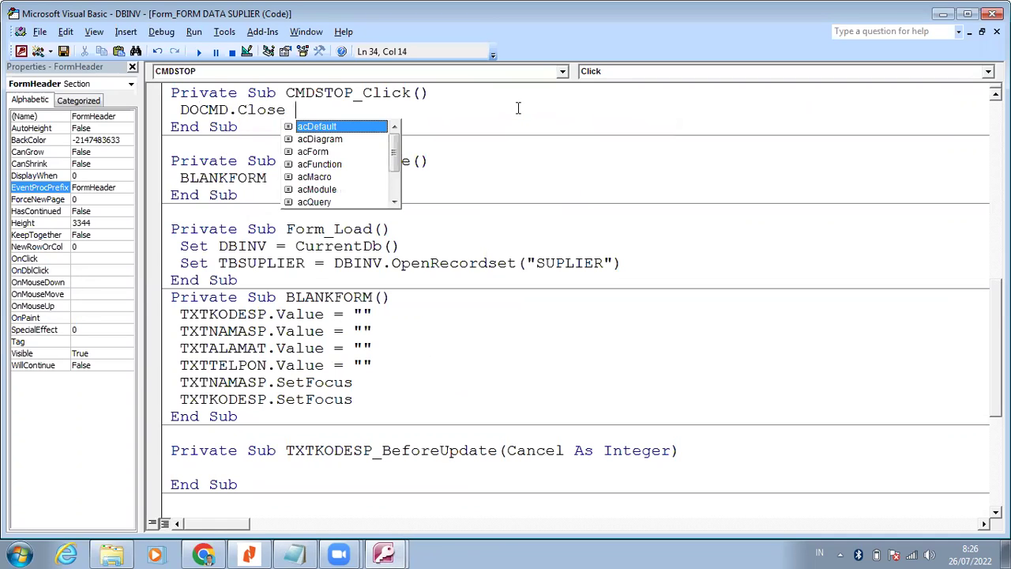
pyautogui.press('Escape')
pyautogui.press('Down')
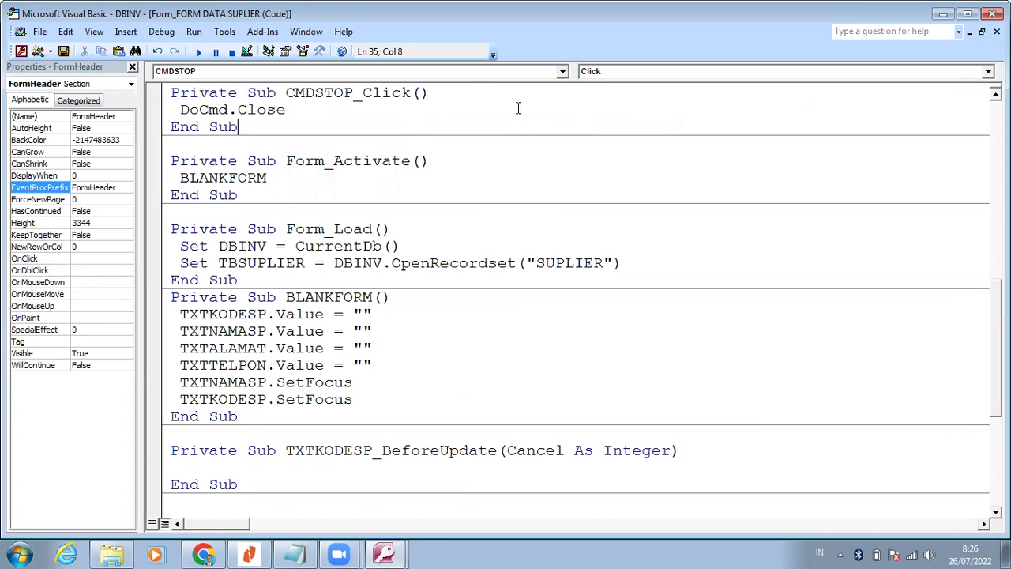
# Check instruction 22 in the Nitro Reader handout and save the FORM DATA SUPLIER code in the Visual Basic editor.
pyautogui.click(253, 553)
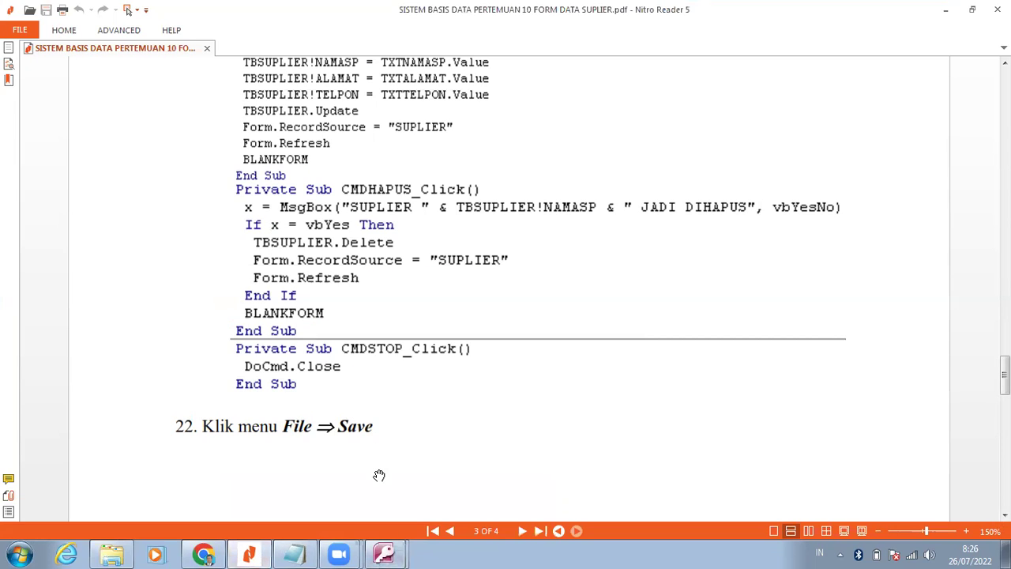
pyautogui.click(385, 553)
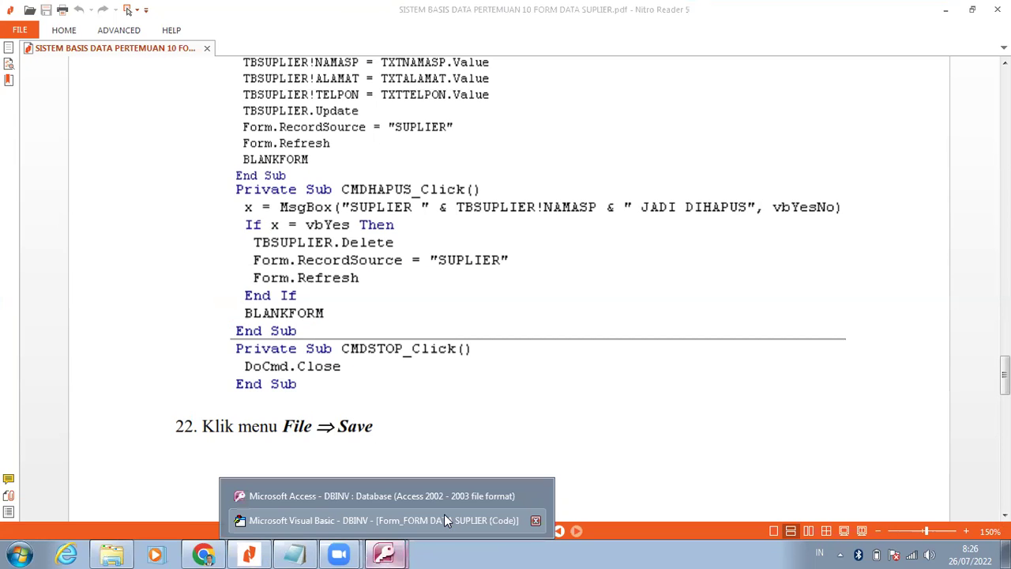
pyautogui.click(443, 514)
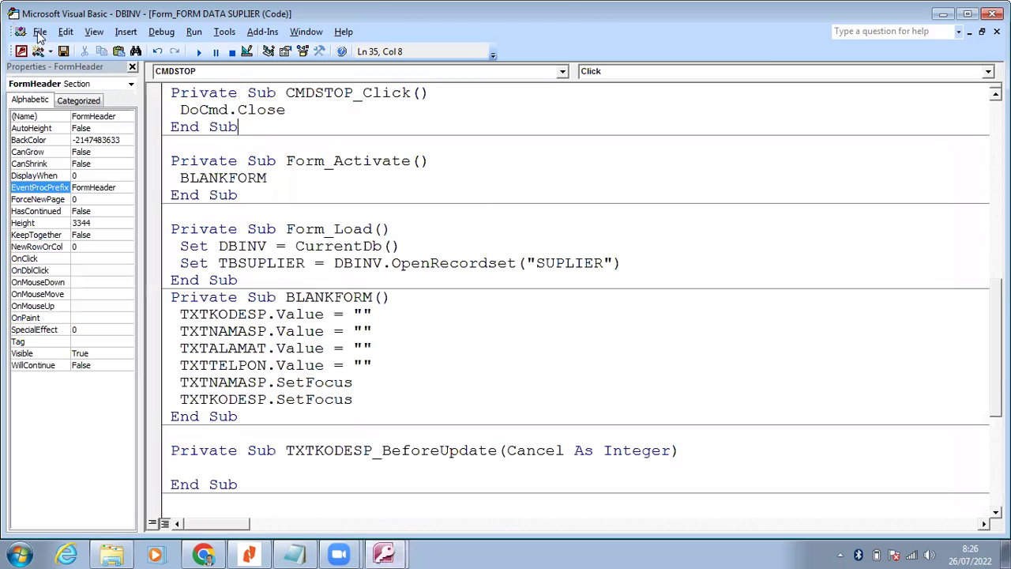
pyautogui.click(40, 35)
pyautogui.click(67, 50)
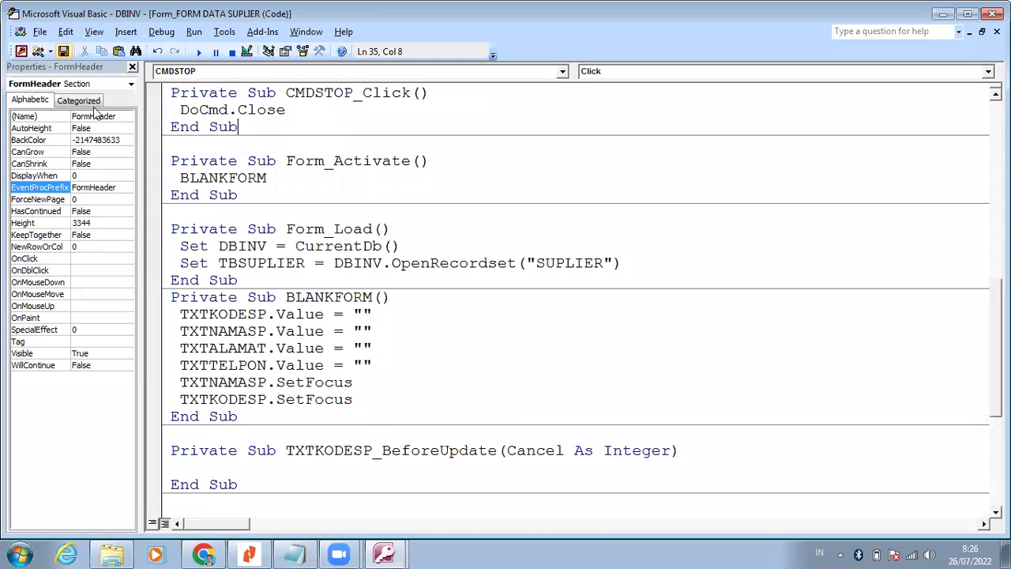
# Switch to the Nitro Reader handout and read instructions 23 to 25 and the SUPLIER data table on page 4.
pyautogui.click(251, 552)
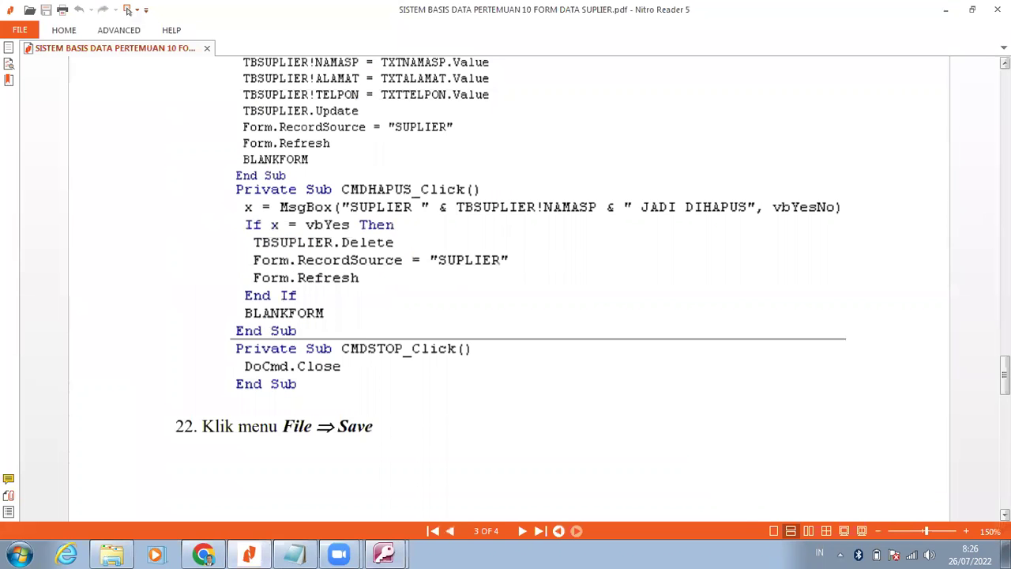
pyautogui.scroll(-3, 128, 10)
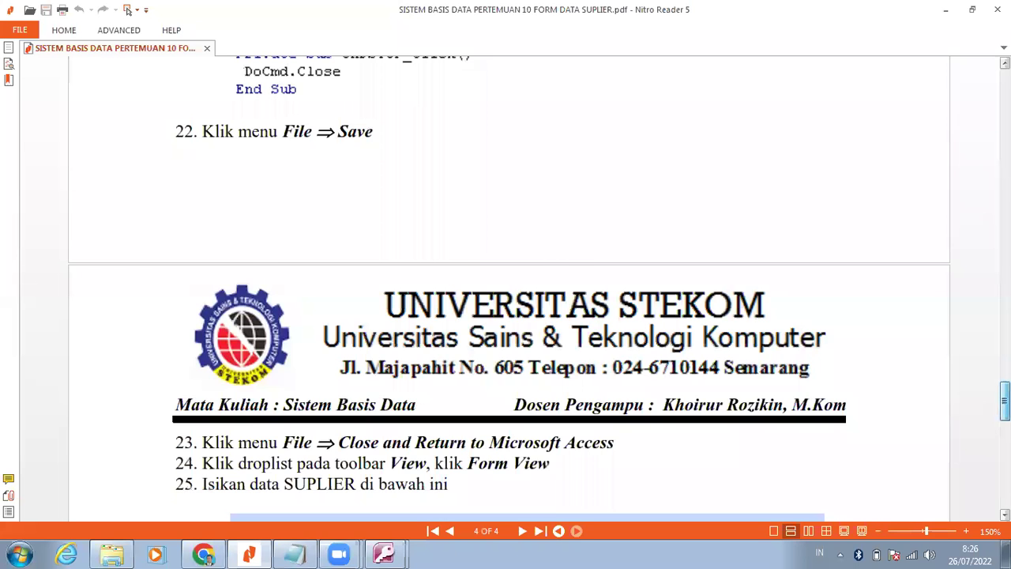
pyautogui.scroll(-2, 127, 10)
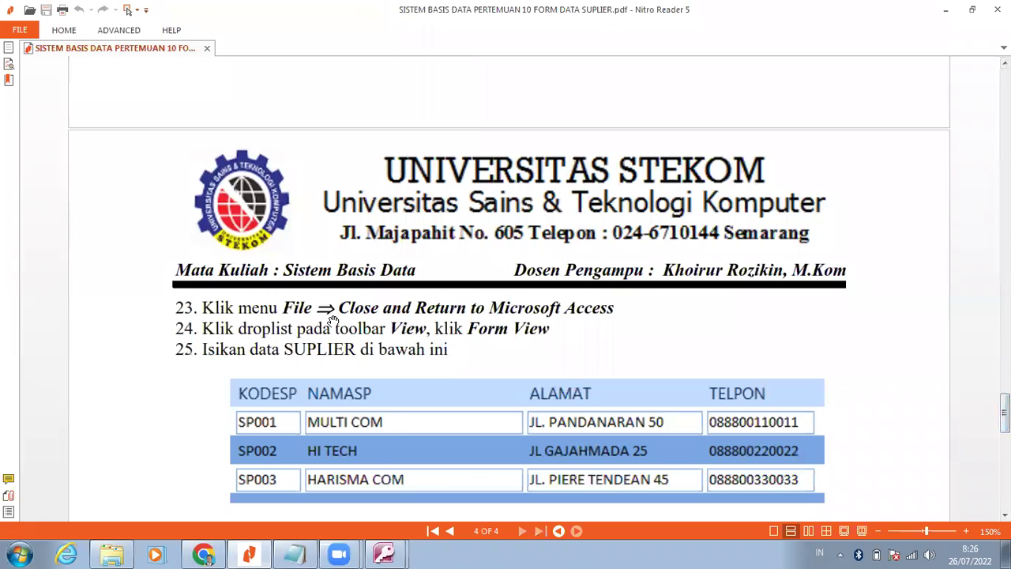